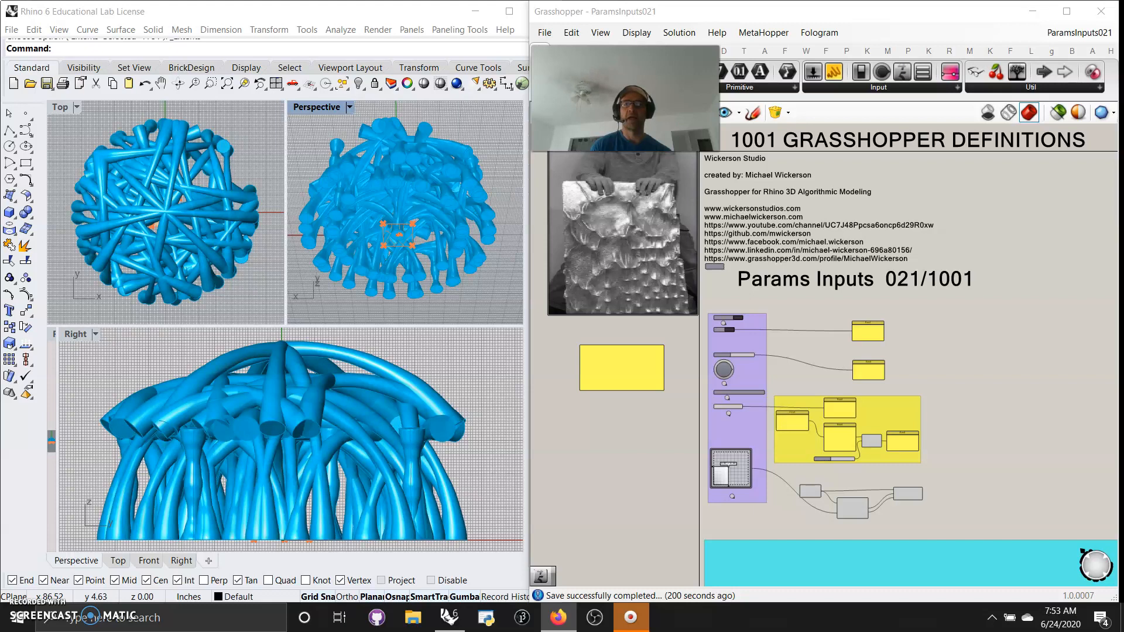
- Move the top panel closer to the purple input group and test it with the Boolean Toggle and the Button as its sources
left_click(879, 93)
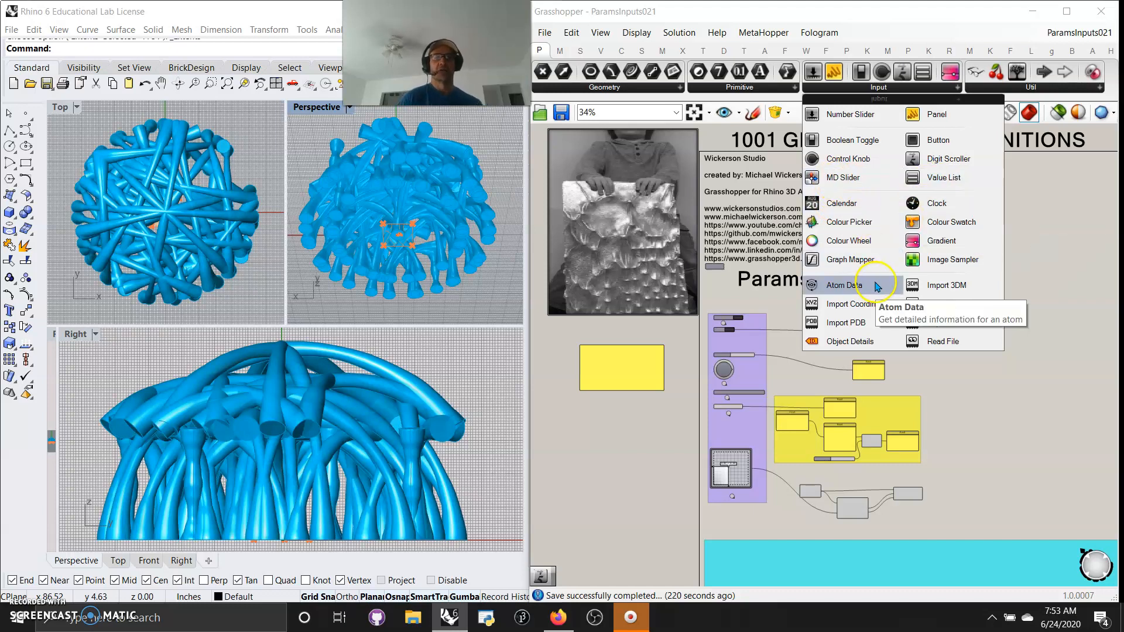
left_click(817, 380)
scroll(817, 374, "up", 8)
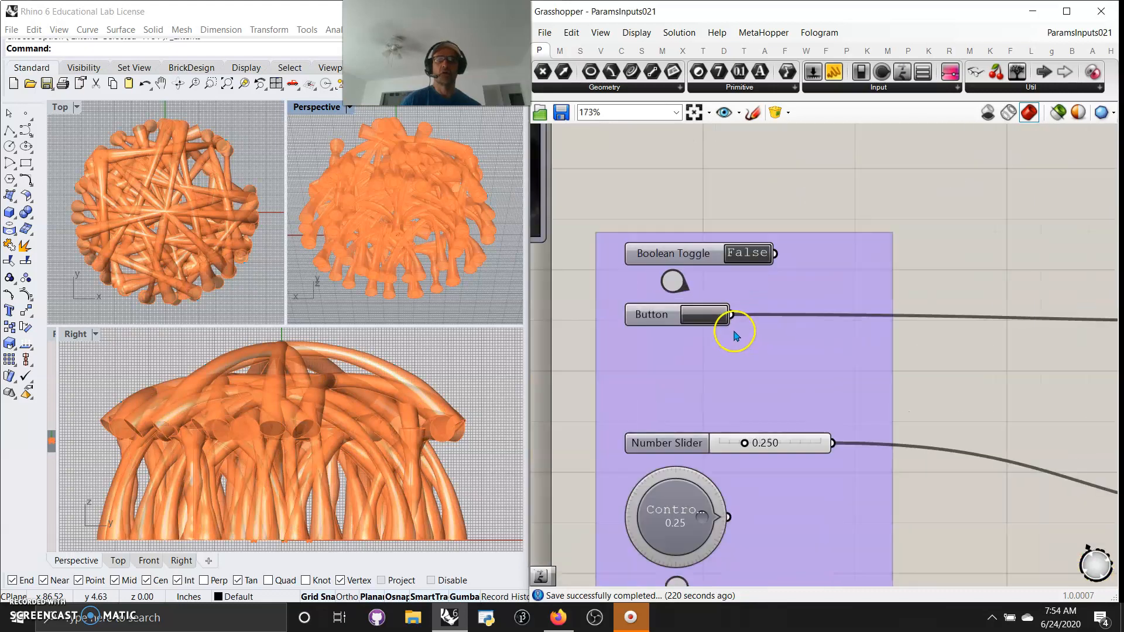
right_click_drag(922, 283, 789, 292)
scroll(837, 289, "down", 3)
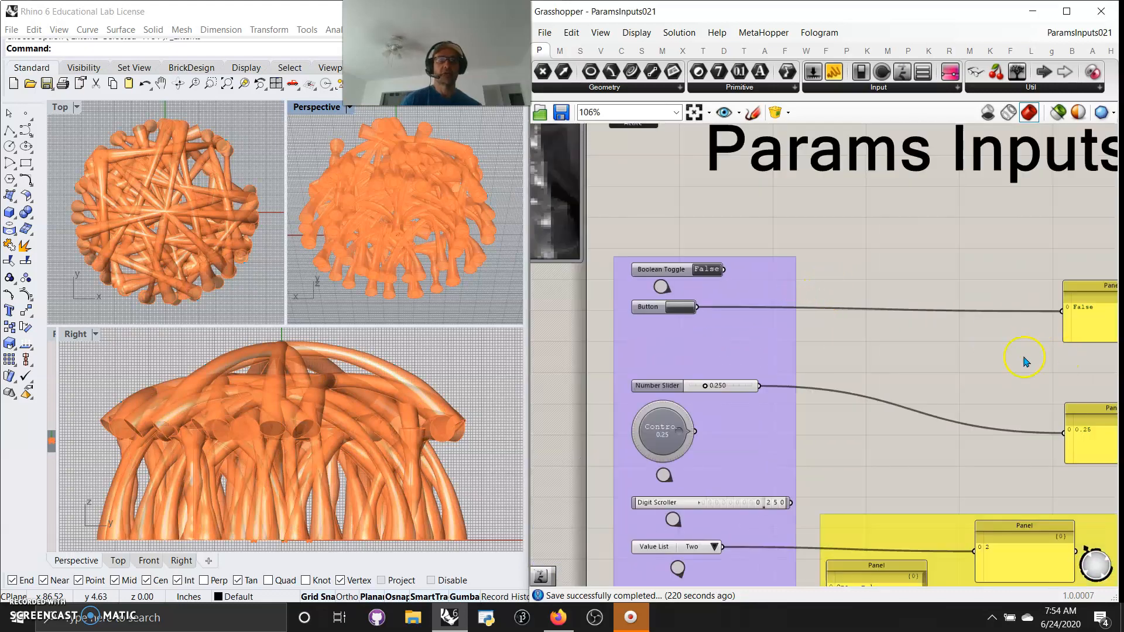
left_click_drag(1092, 315, 900, 310)
left_click_drag(715, 267, 859, 304)
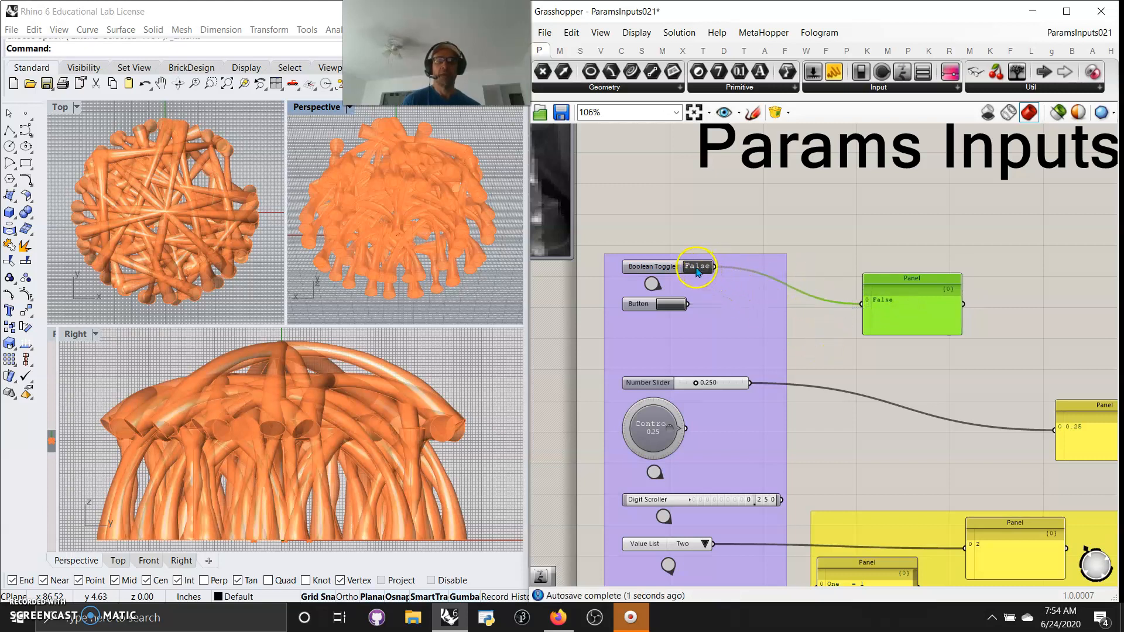
left_click_drag(688, 304, 861, 304)
left_click(669, 304)
- Move the number panel closer to the purple group, feed it from the Control Knob, and turn the knob to 4.12
right_click_drag(818, 376, 898, 262)
right_click_drag(930, 323, 880, 309)
left_click_drag(1061, 292, 872, 243)
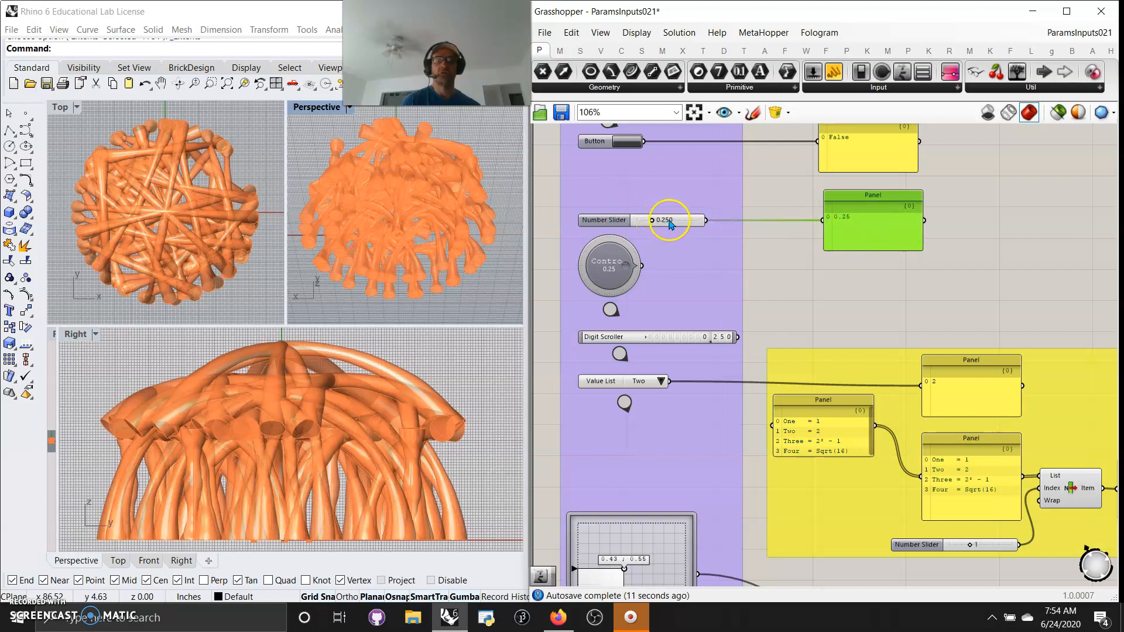
left_click_drag(642, 266, 821, 220)
left_click_drag(625, 264, 594, 289)
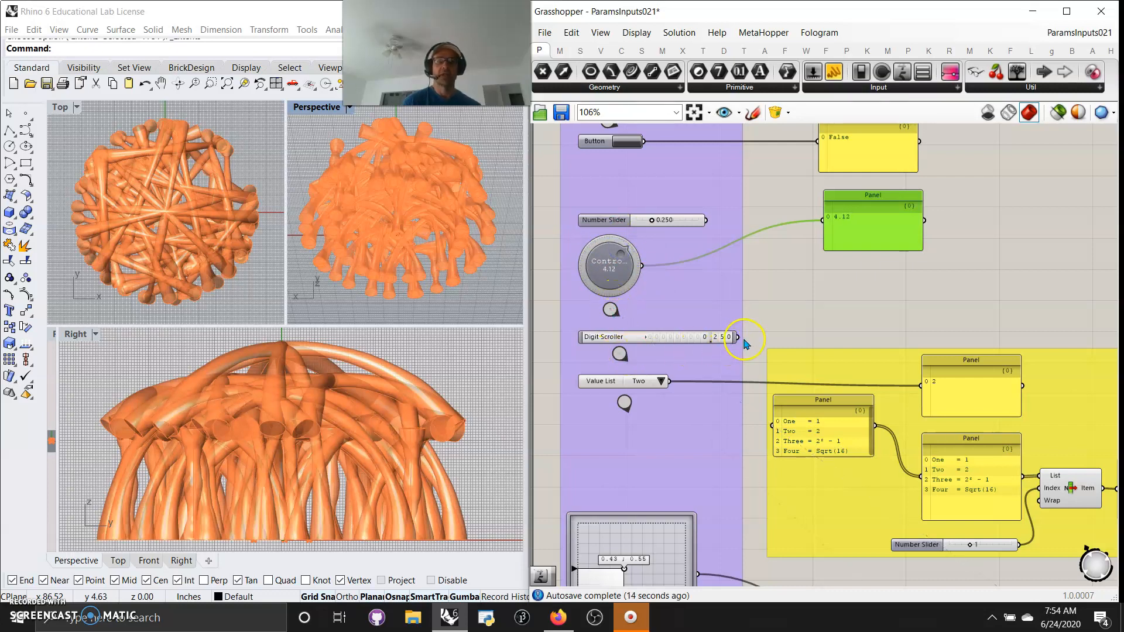
- Connect the Digit Scroller to the number panel and inspect the Number Slider's settings without changing them
left_click_drag(738, 338, 822, 220)
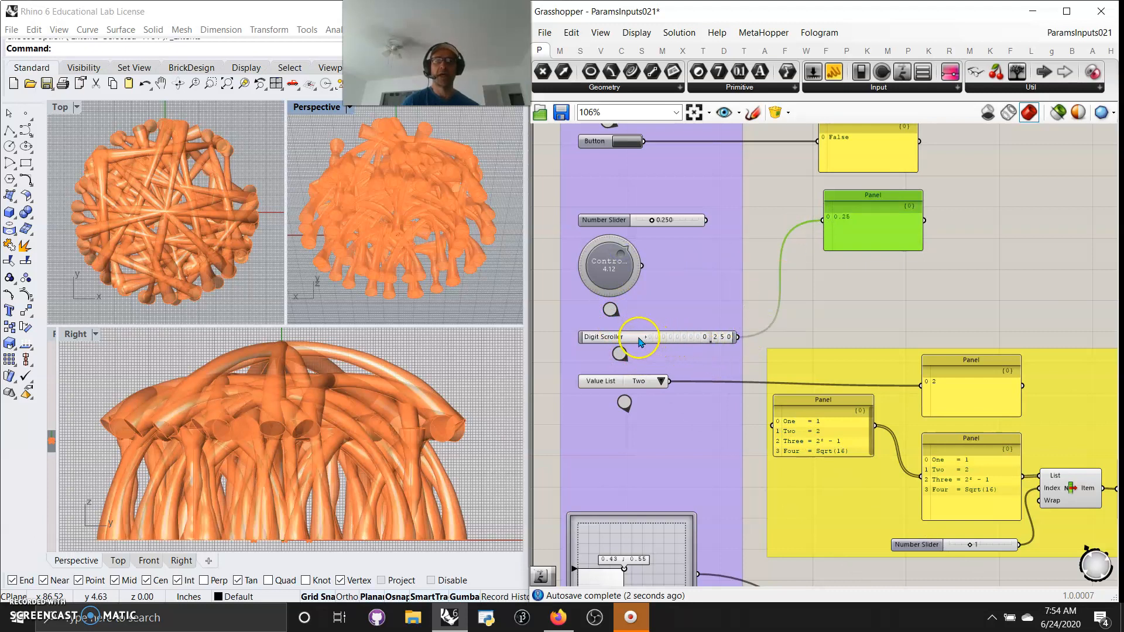
left_click(638, 222)
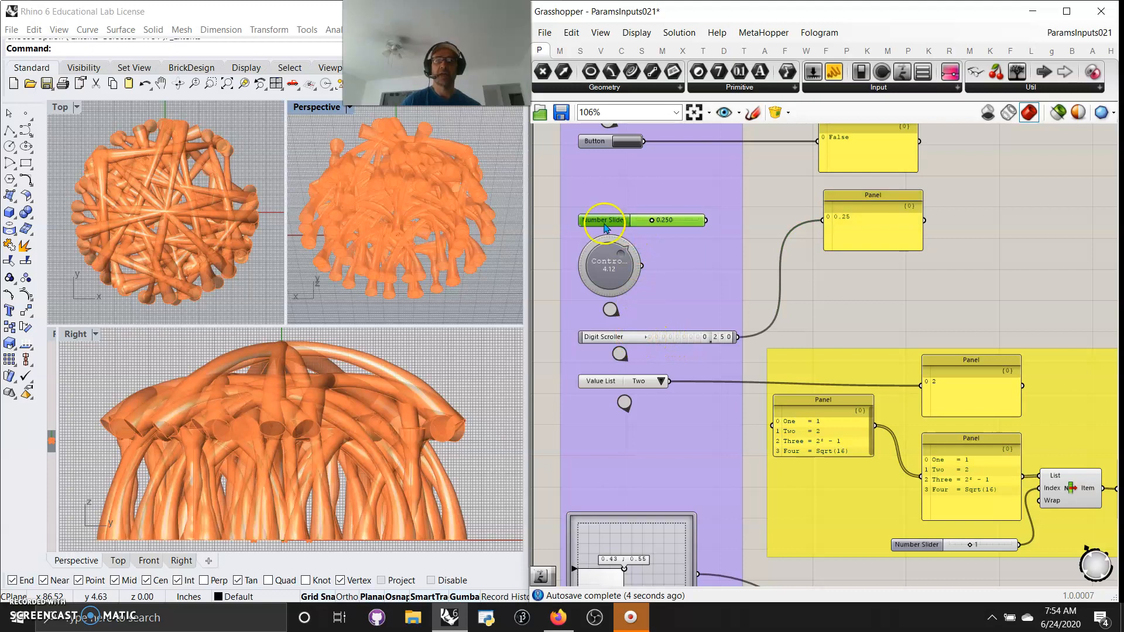
right_click(638, 222)
left_click(649, 279)
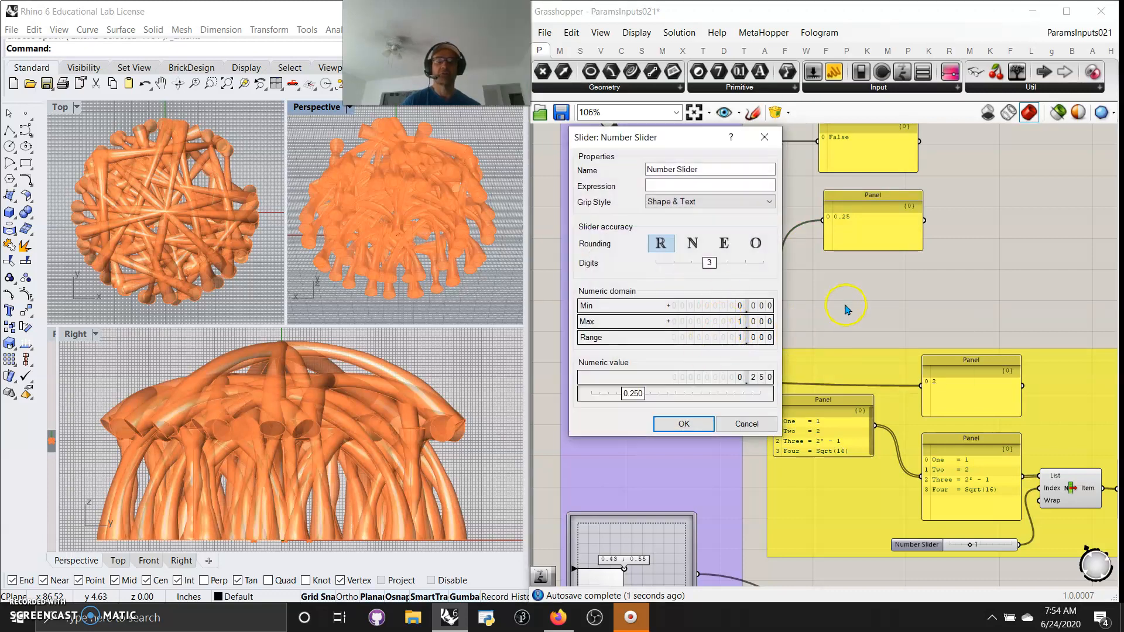
left_click(745, 424)
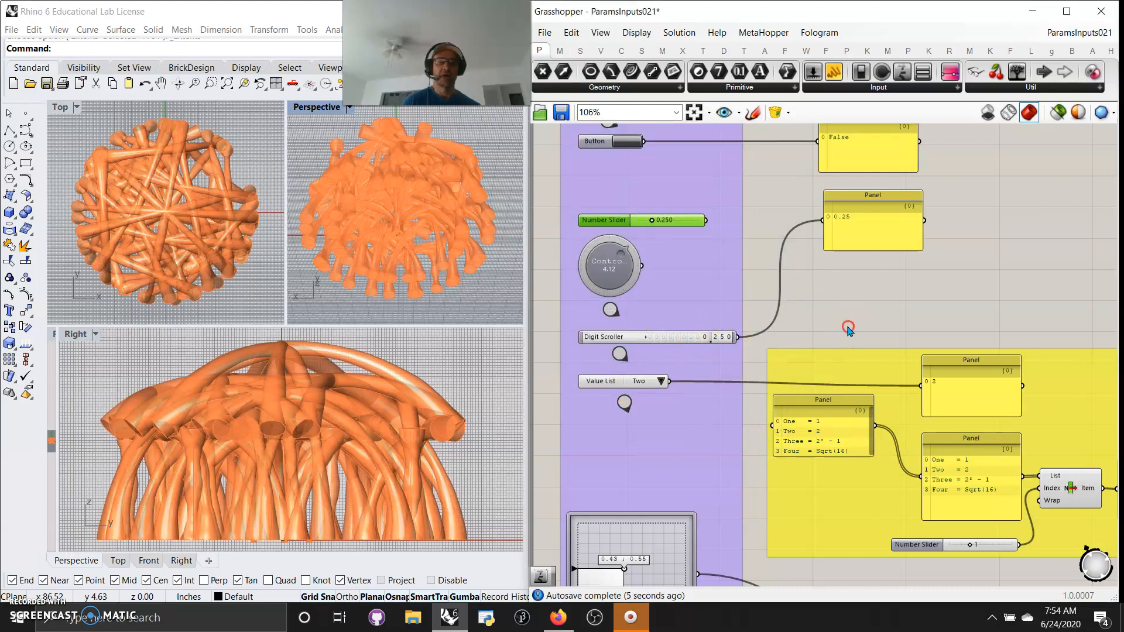
- Choose Three in the Value List dropdown
right_click_drag(847, 329, 840, 280)
left_click(654, 331)
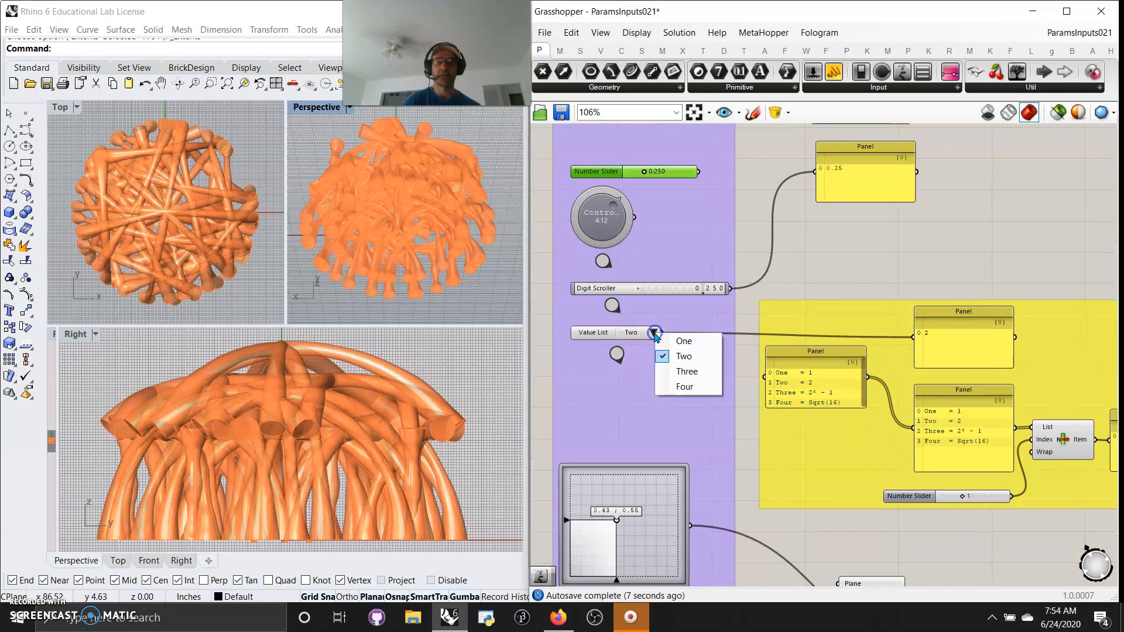
left_click(684, 371)
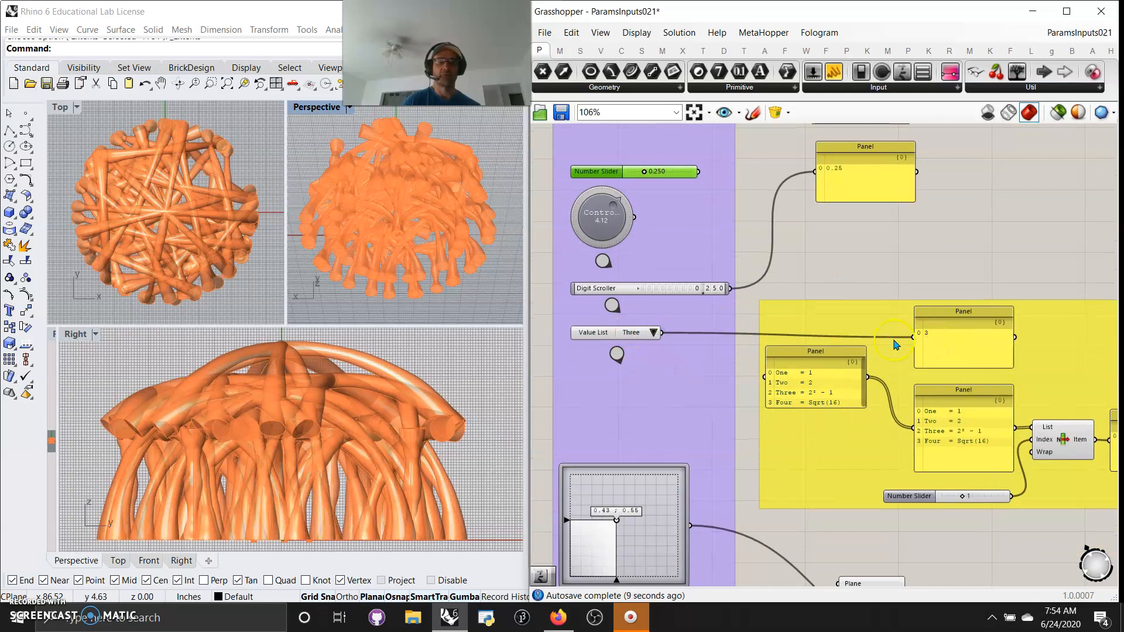
- Switch the Value List to Check List mode with One, Two, Three and Four checked, and move the overlapping round marker below it
right_click(634, 339)
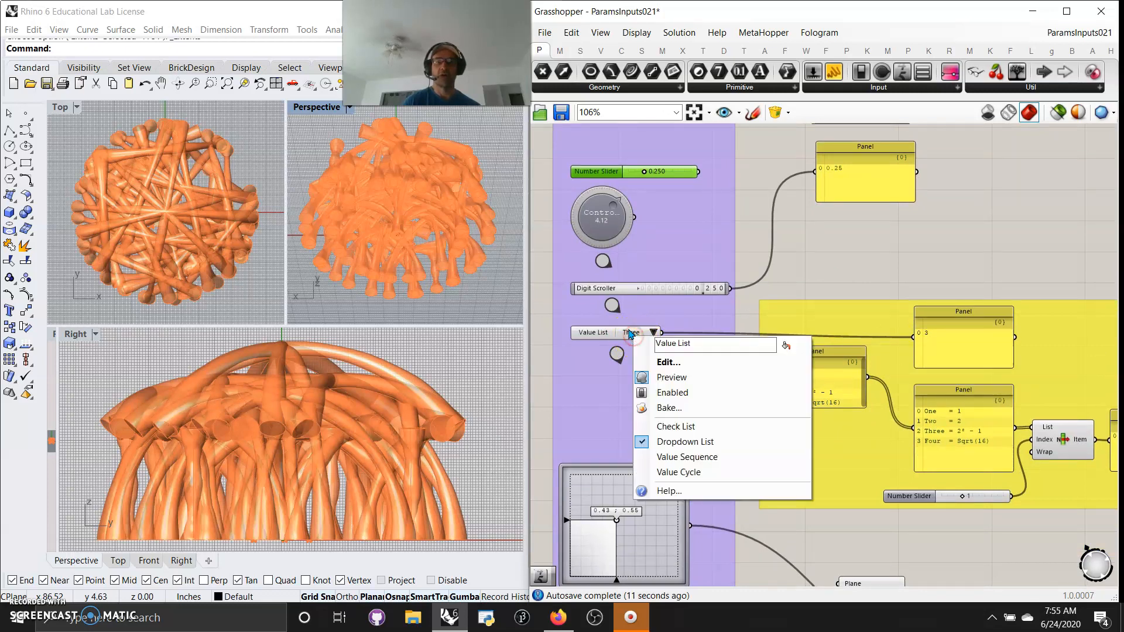
left_click(676, 427)
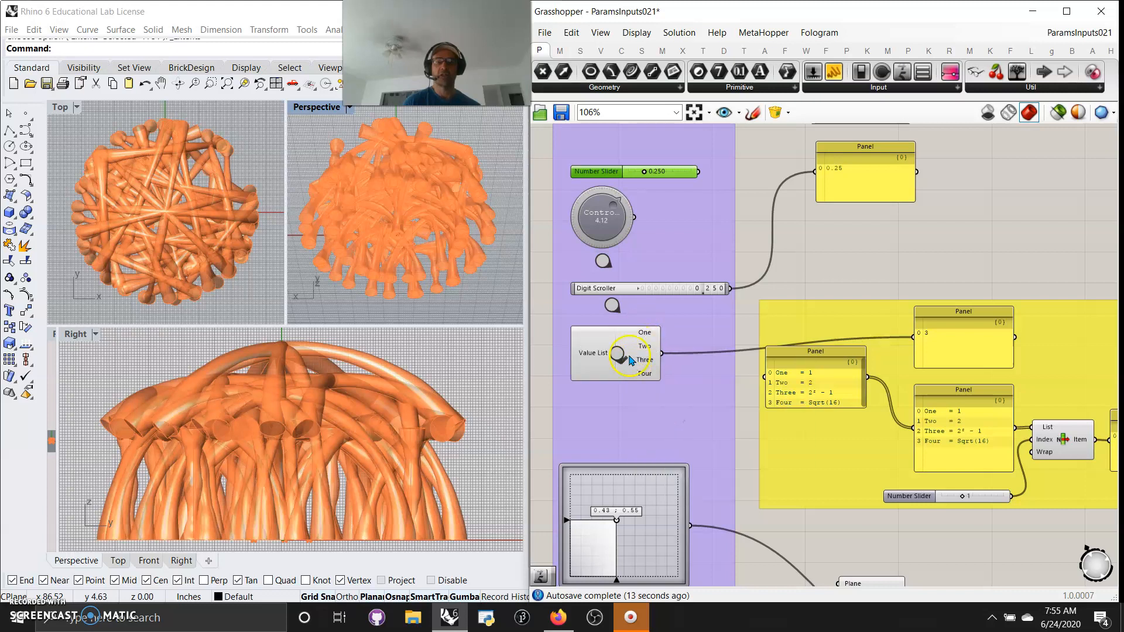
left_click(644, 333)
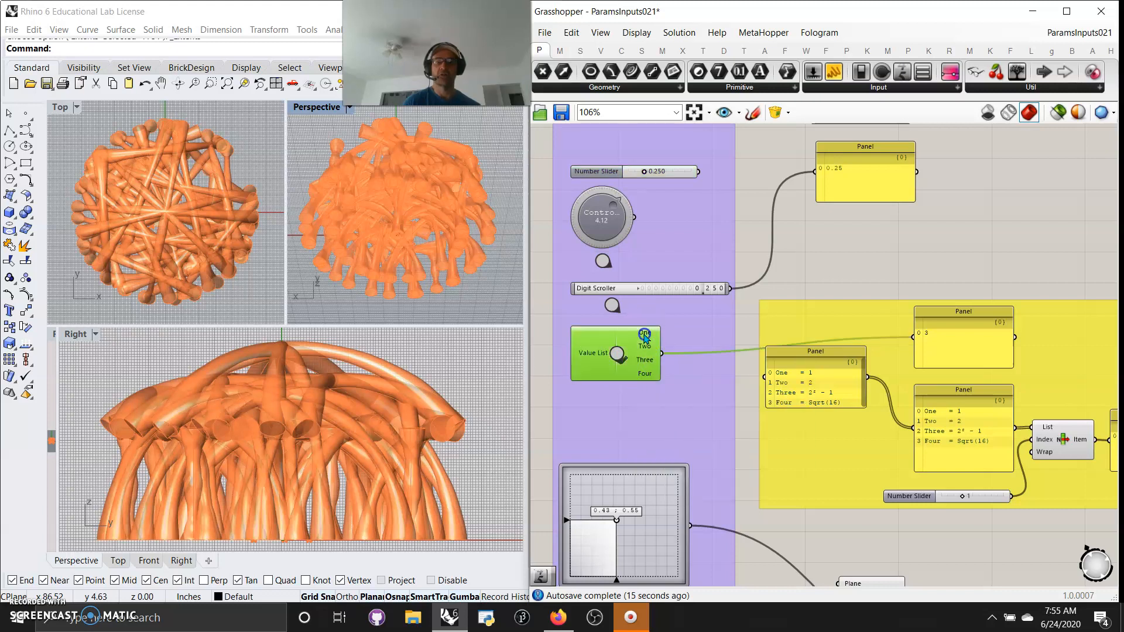
left_click_drag(616, 369, 625, 363)
left_click(628, 359)
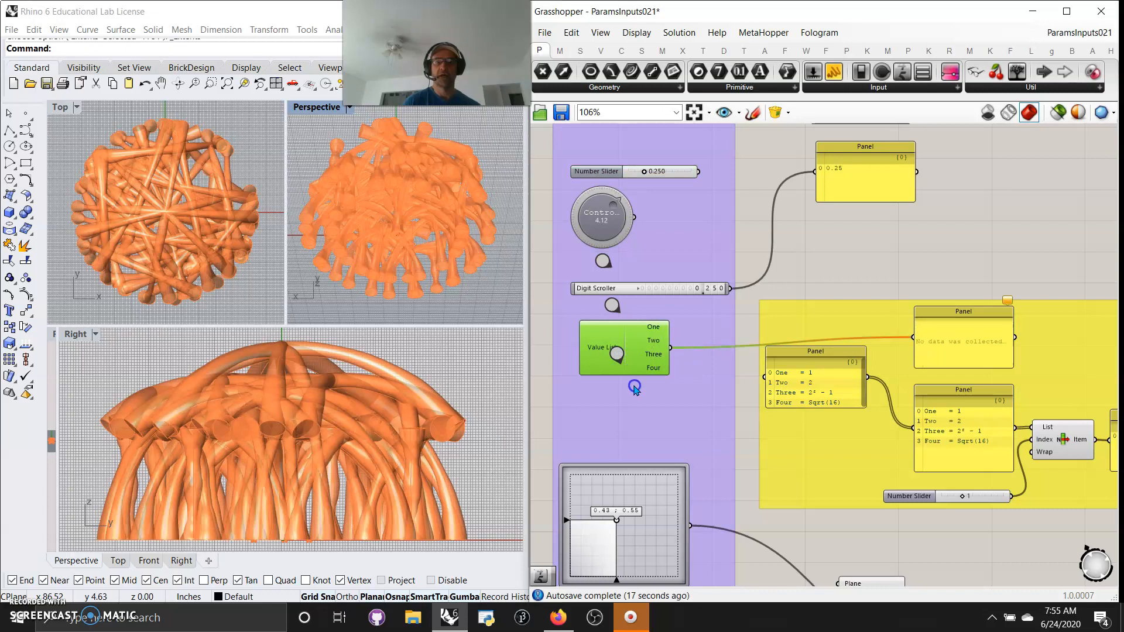
left_click(634, 356)
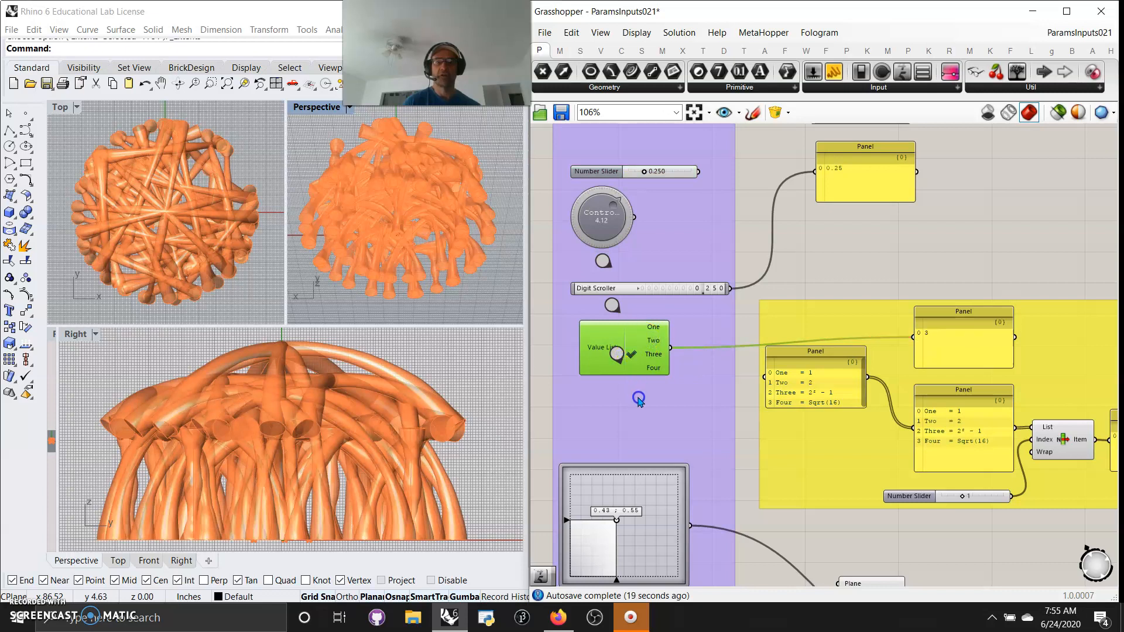
left_click(631, 330)
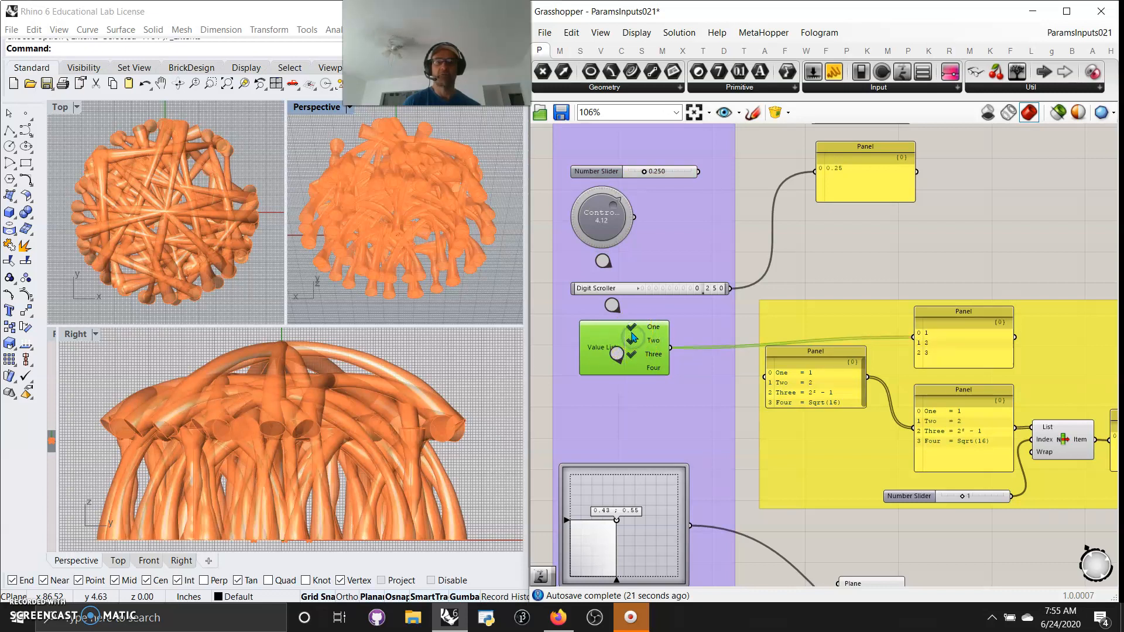
left_click(632, 368)
left_click_drag(609, 344, 618, 389)
left_click_drag(607, 346, 606, 339)
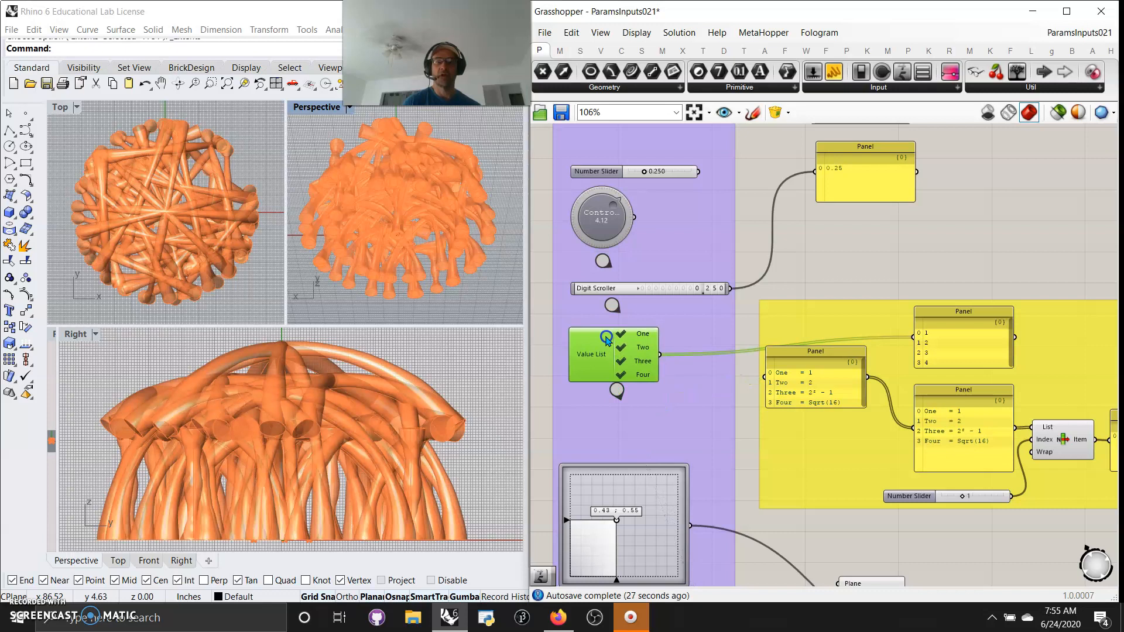
- Switch the Value List to Dropdown List and on to Value Sequence mode, and try stepping through its values
right_click(604, 345)
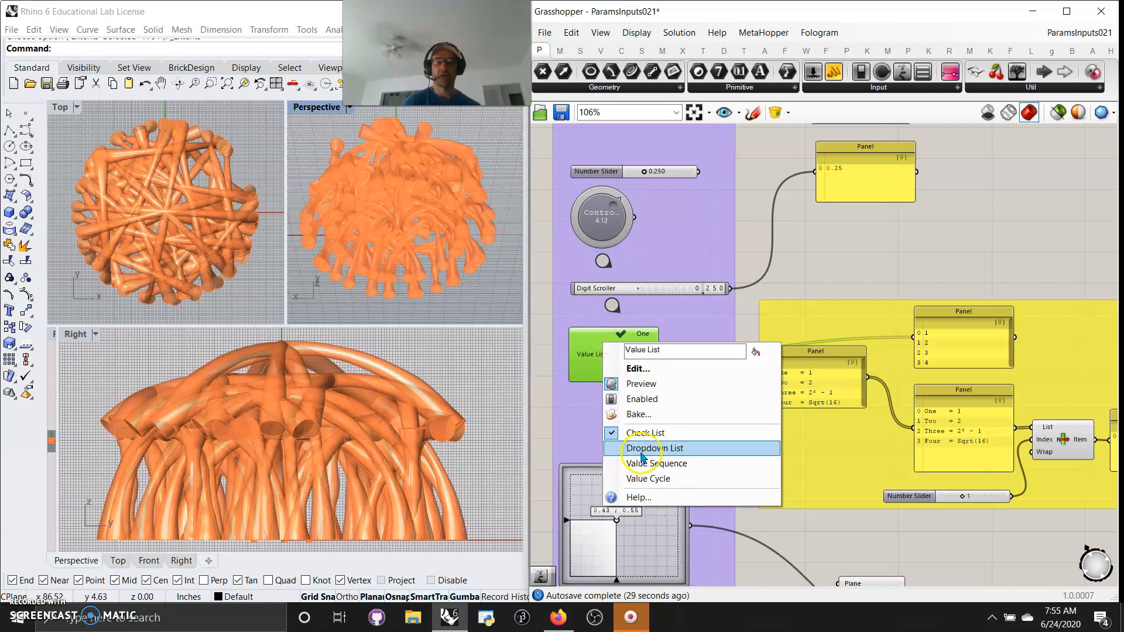
left_click(644, 446)
right_click(606, 345)
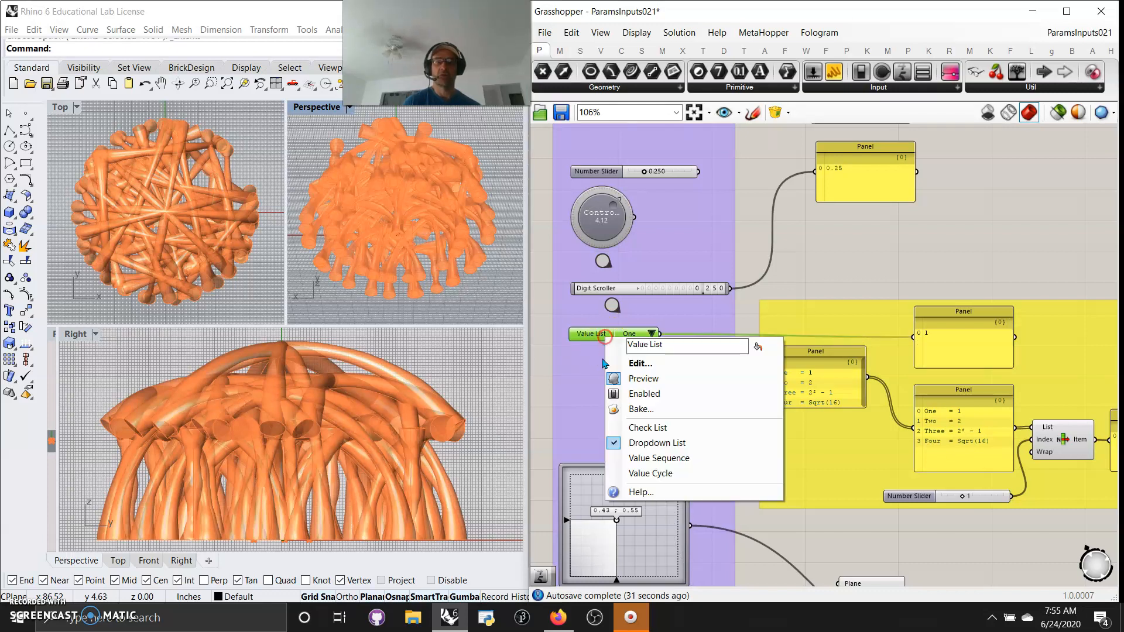
left_click(650, 457)
double_click(664, 337)
left_click(655, 381)
double_click(624, 335)
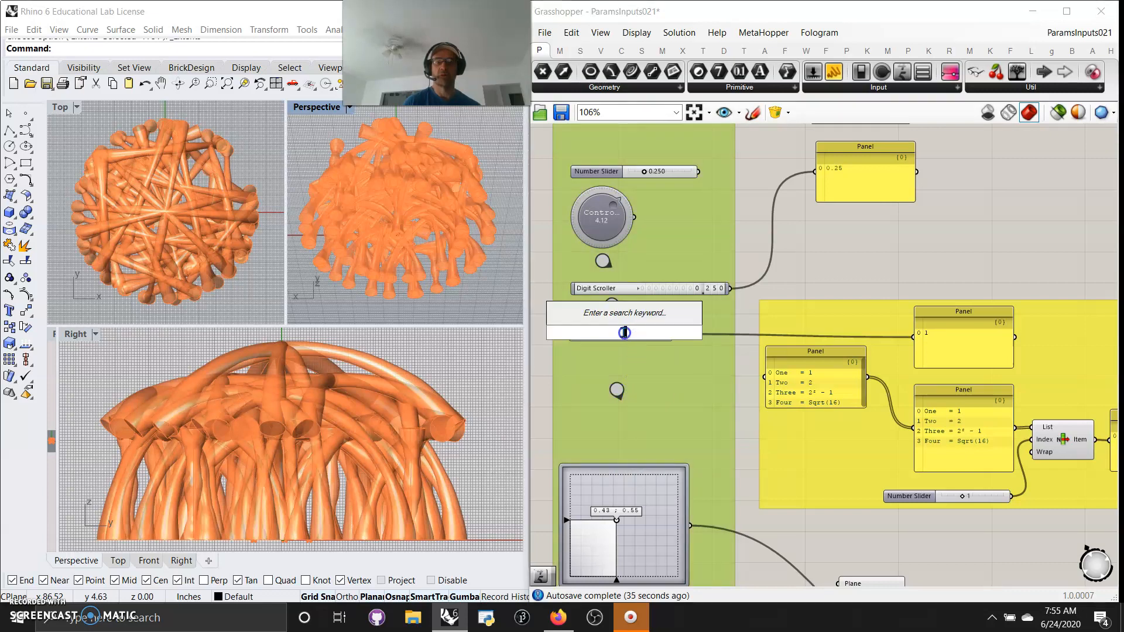
left_click(660, 368)
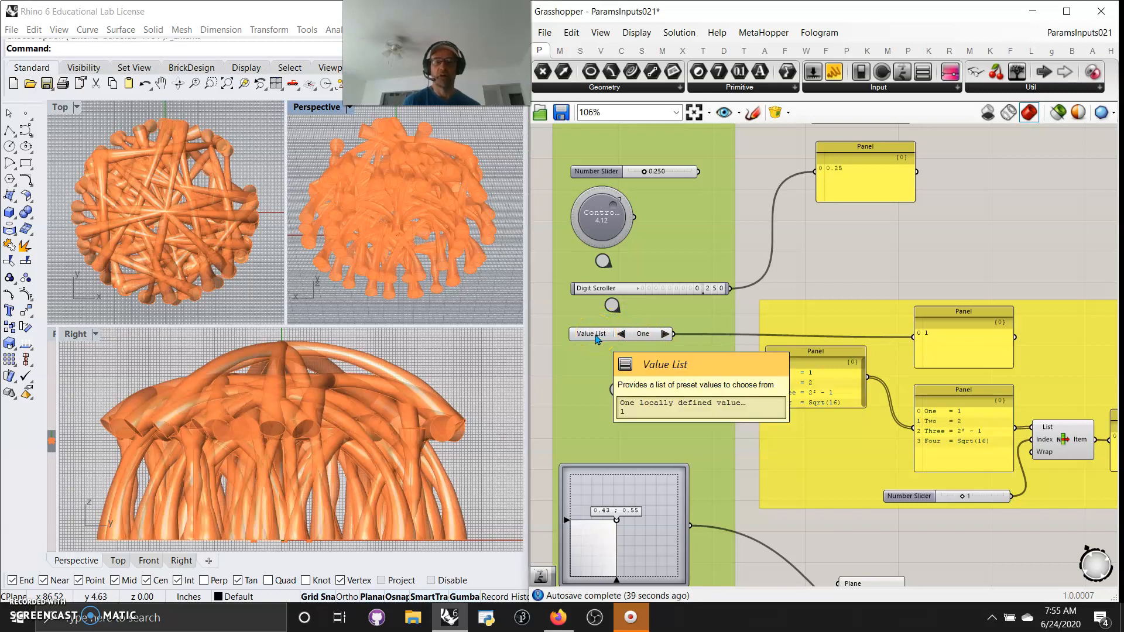
- Move the Value List slightly lower, switch it to Value Cycle mode, and cycle through its values, ending on Two
left_click_drag(597, 338, 591, 351)
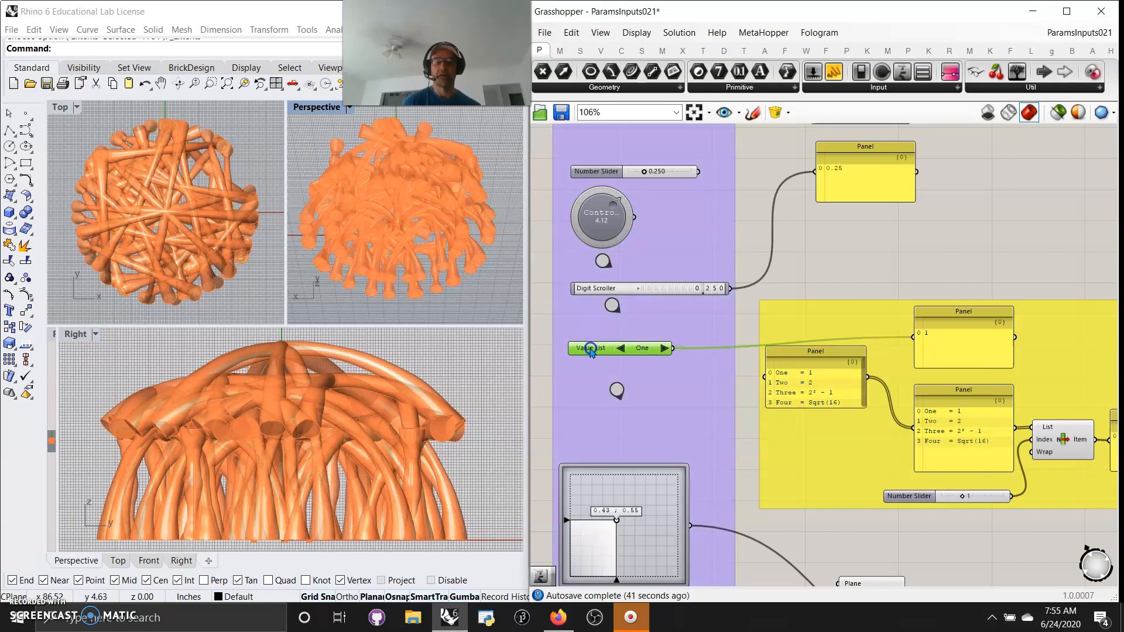
right_click(597, 349)
left_click(639, 483)
double_click(662, 349)
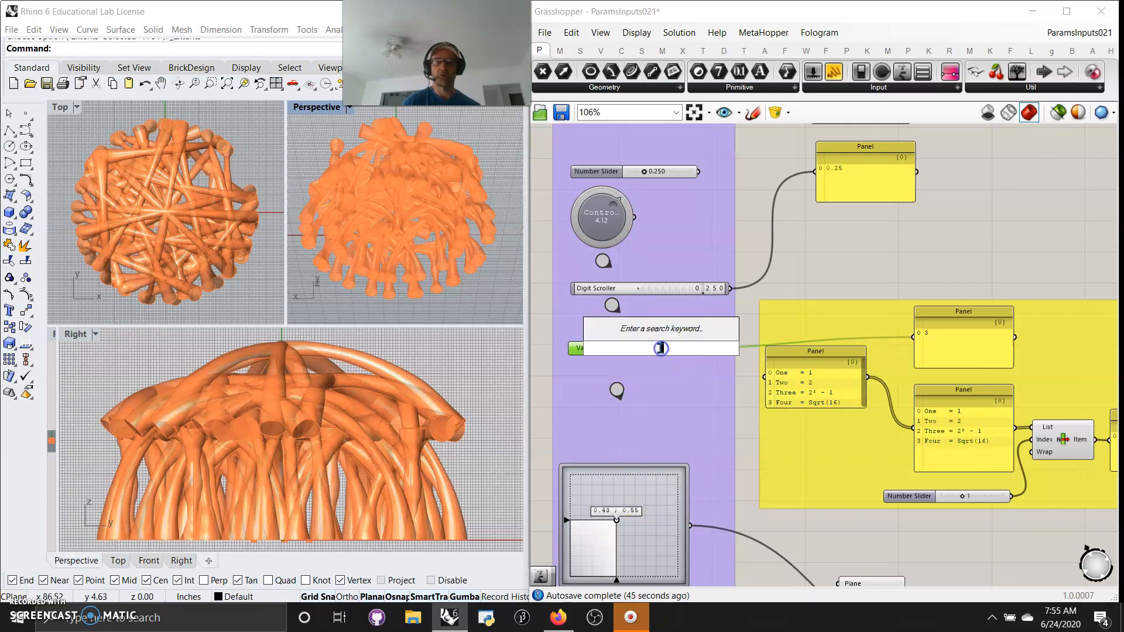
left_click(659, 396)
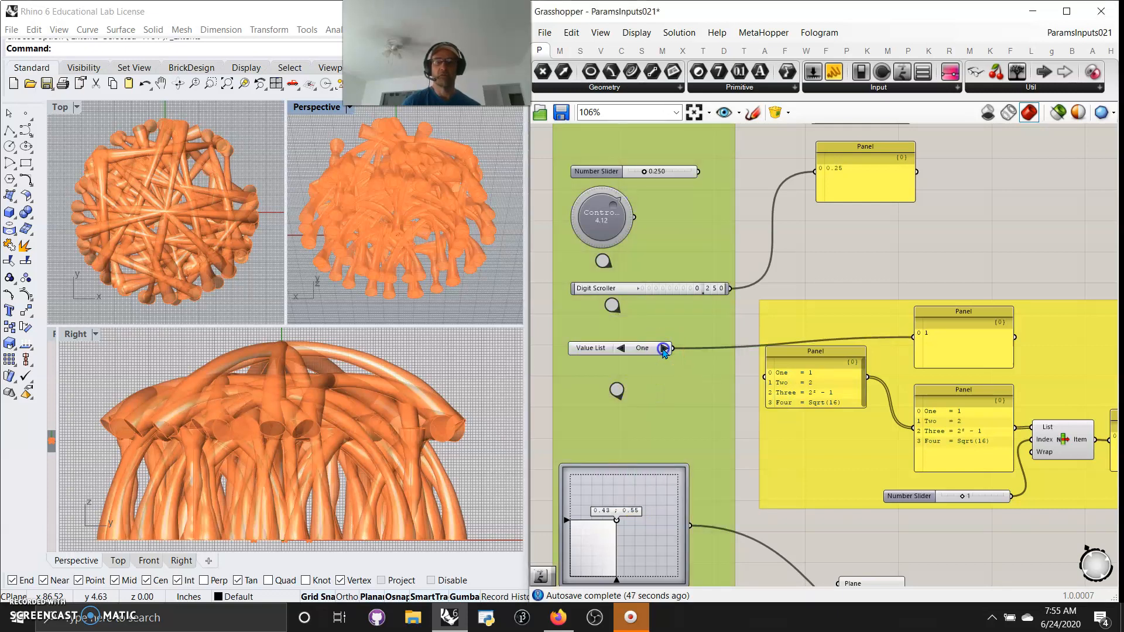
double_click(664, 350)
left_click(652, 378)
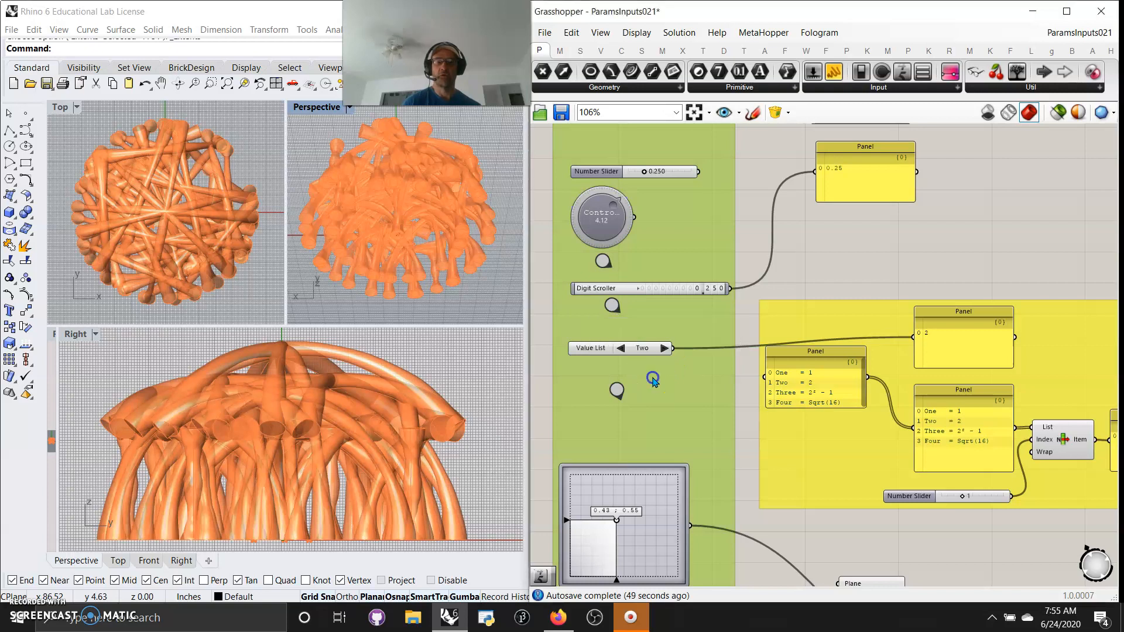
double_click(662, 346)
left_click_drag(670, 391, 669, 388)
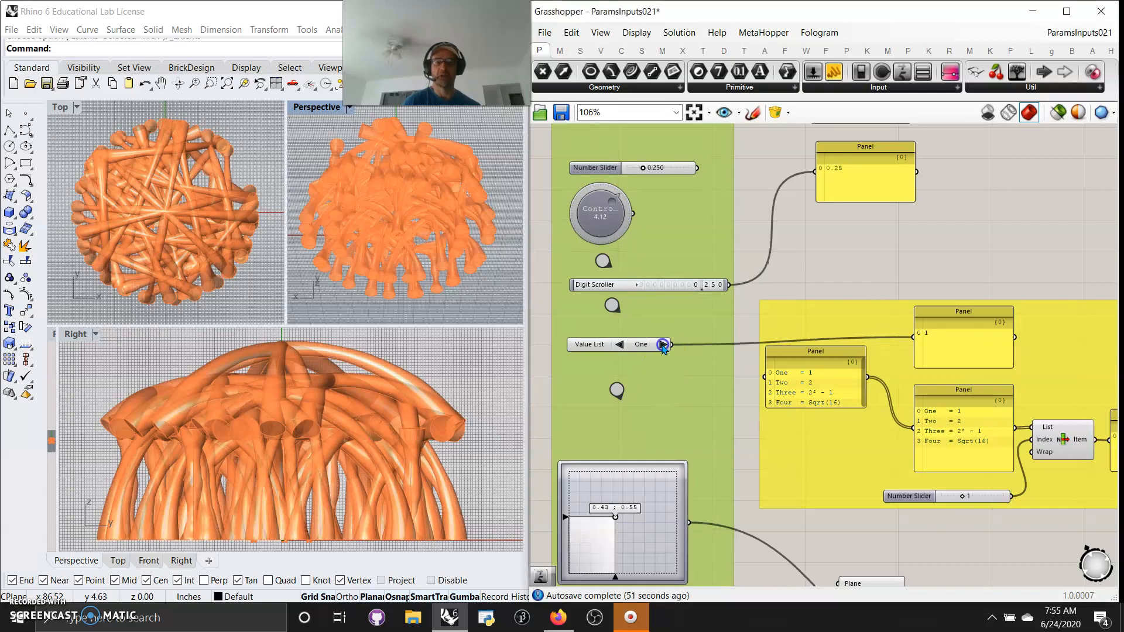
double_click(662, 345)
left_click(691, 414)
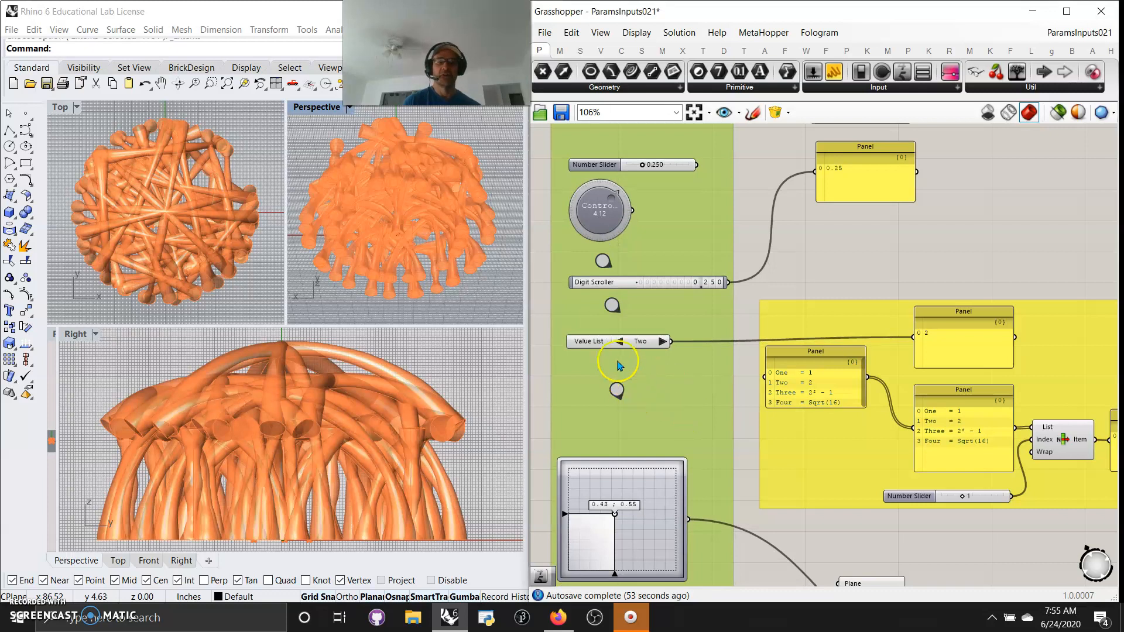
mouse_move(601, 342)
left_mouse_down()
mouse_move(601, 362)
mouse_move(593, 345)
left_mouse_up()
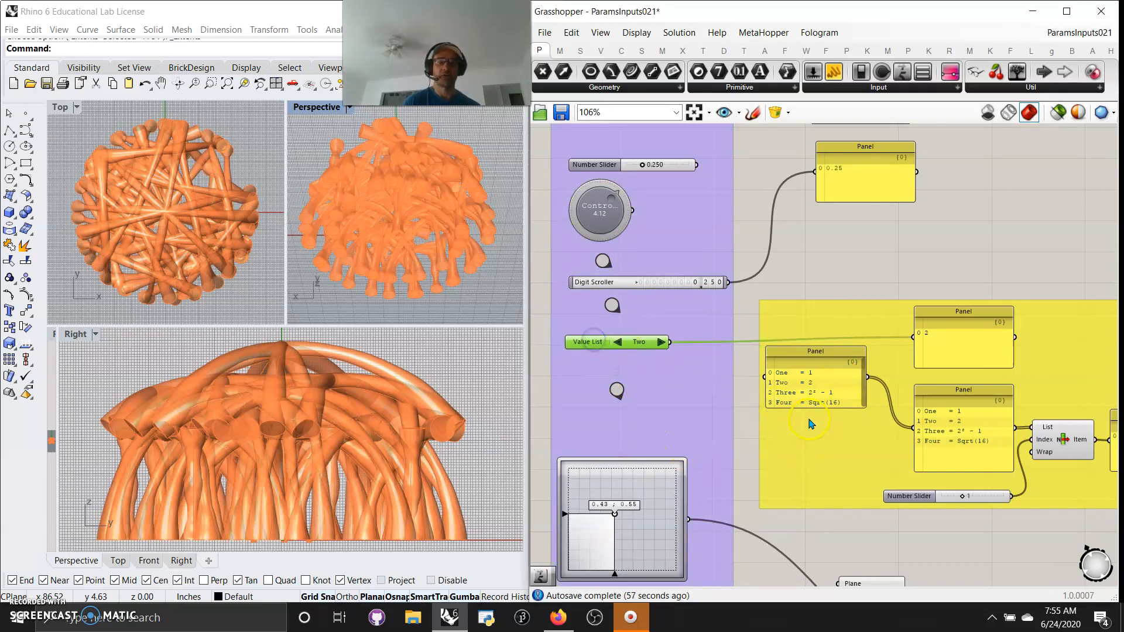
- Enlarge the first constants panel in the yellow group so all four lines fit, and open the Value List's constants editor
scroll(810, 423, "up", 2)
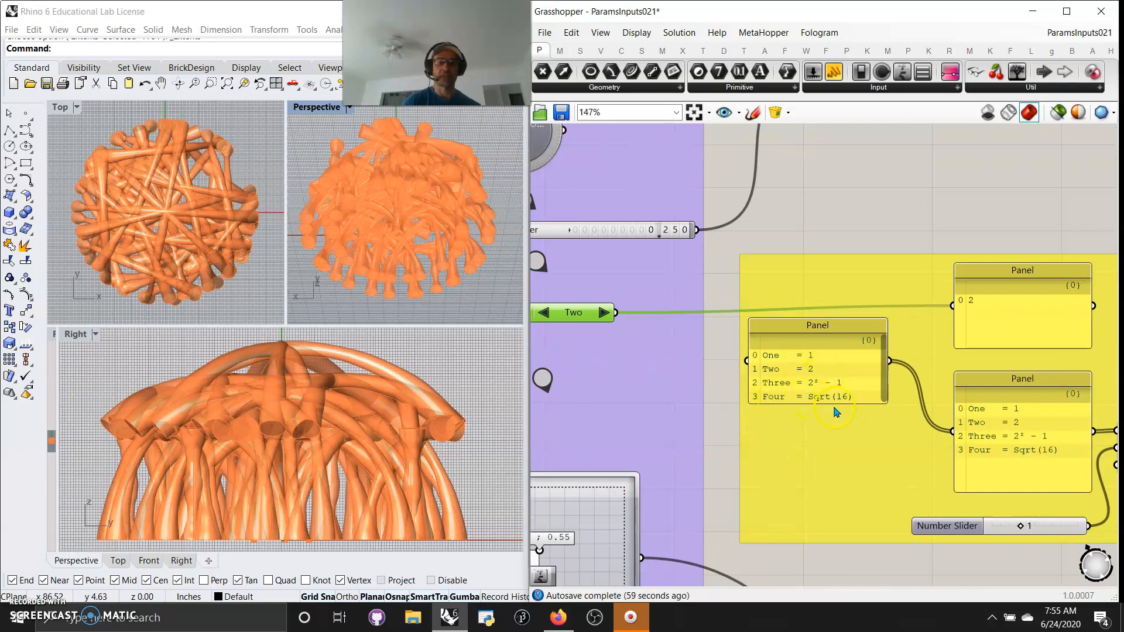
left_click_drag(832, 401, 835, 449)
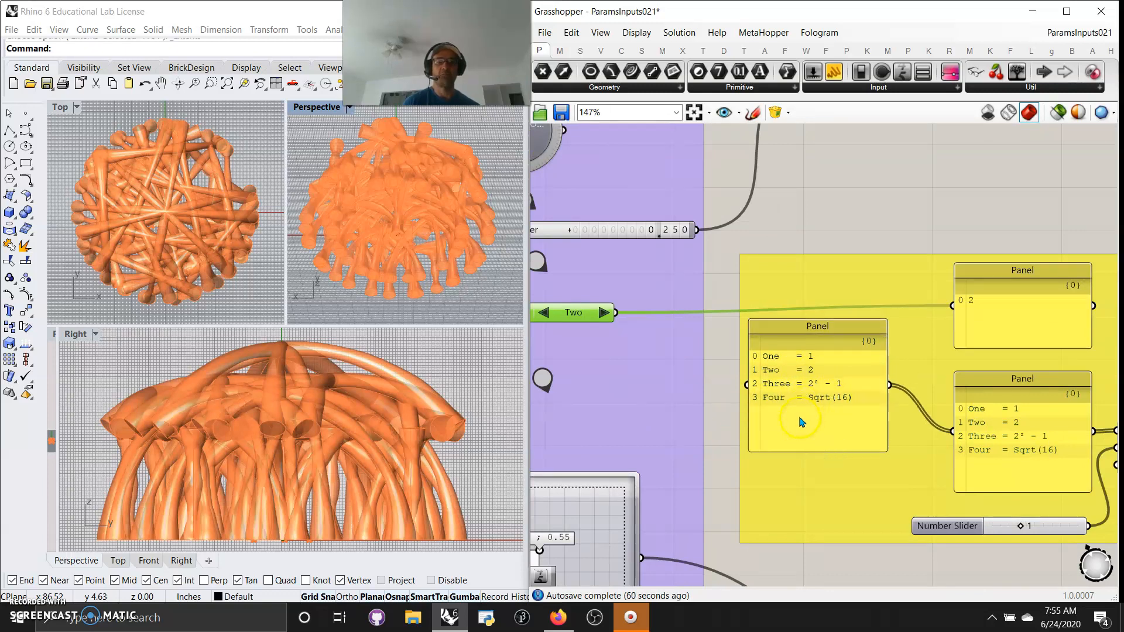
right_click_drag(547, 351, 620, 349)
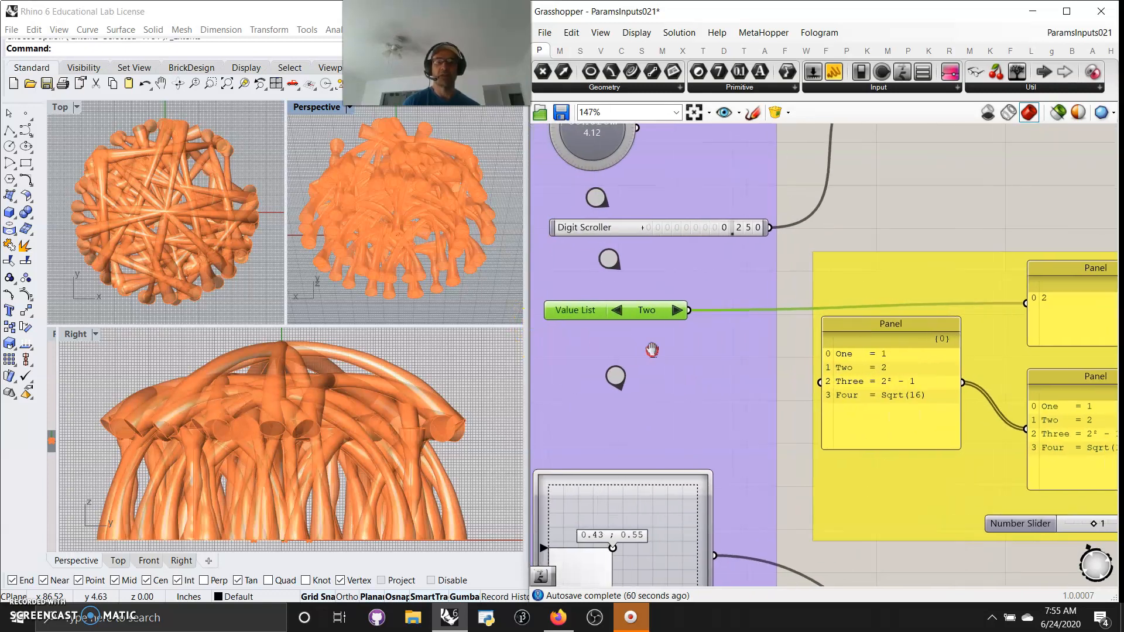
double_click(575, 309)
left_click(576, 333)
right_click(567, 301)
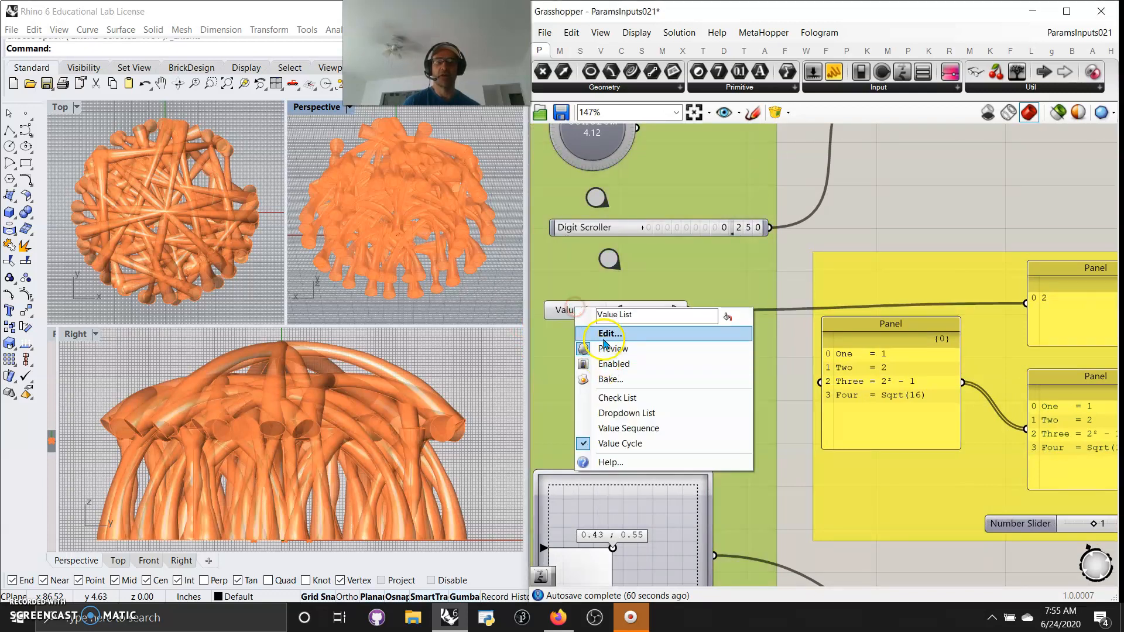
left_click(604, 329)
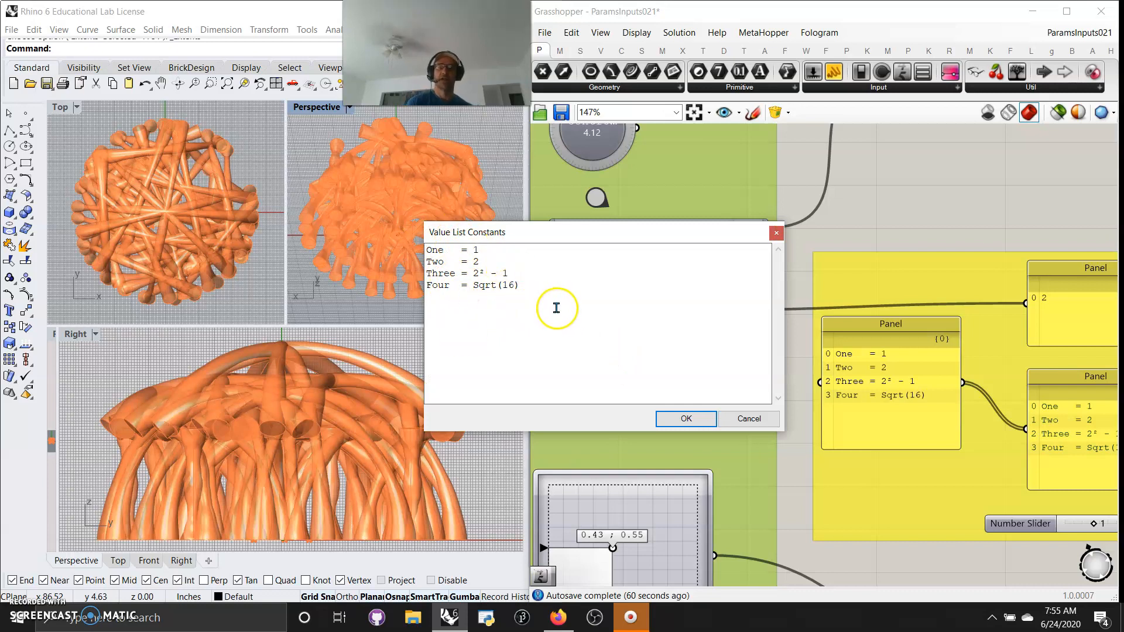
- Close the constants editor unchanged and set the List Item index slider in the yellow group to 2
left_click(777, 234)
right_click_drag(900, 543, 756, 491)
left_click_drag(769, 374, 772, 402)
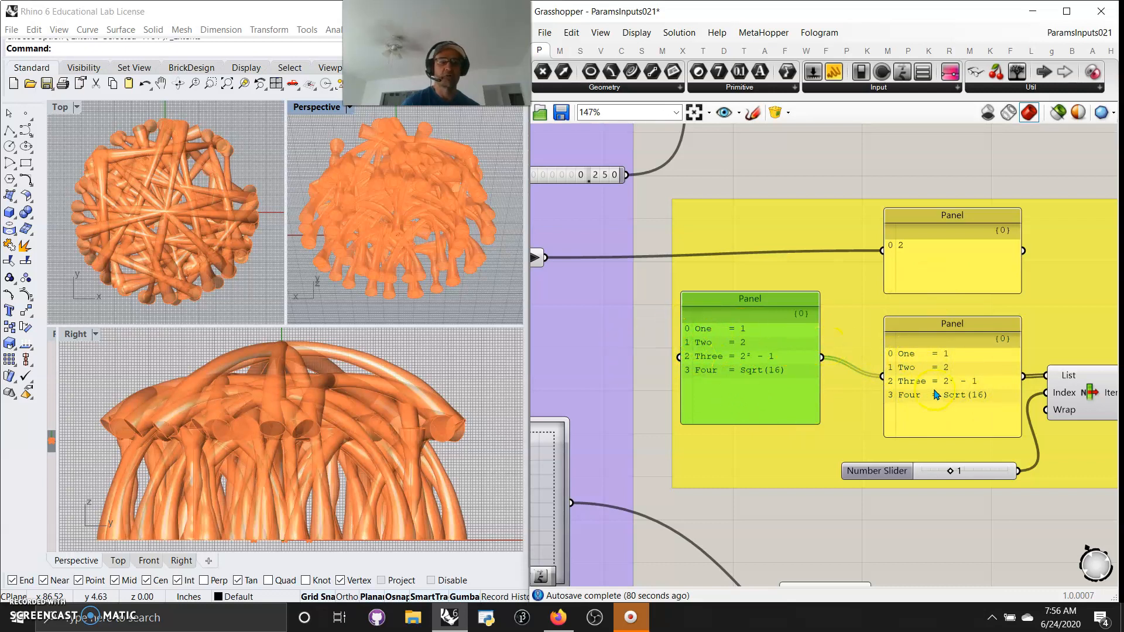
right_click_drag(998, 535, 835, 465)
left_click_drag(790, 405, 833, 407)
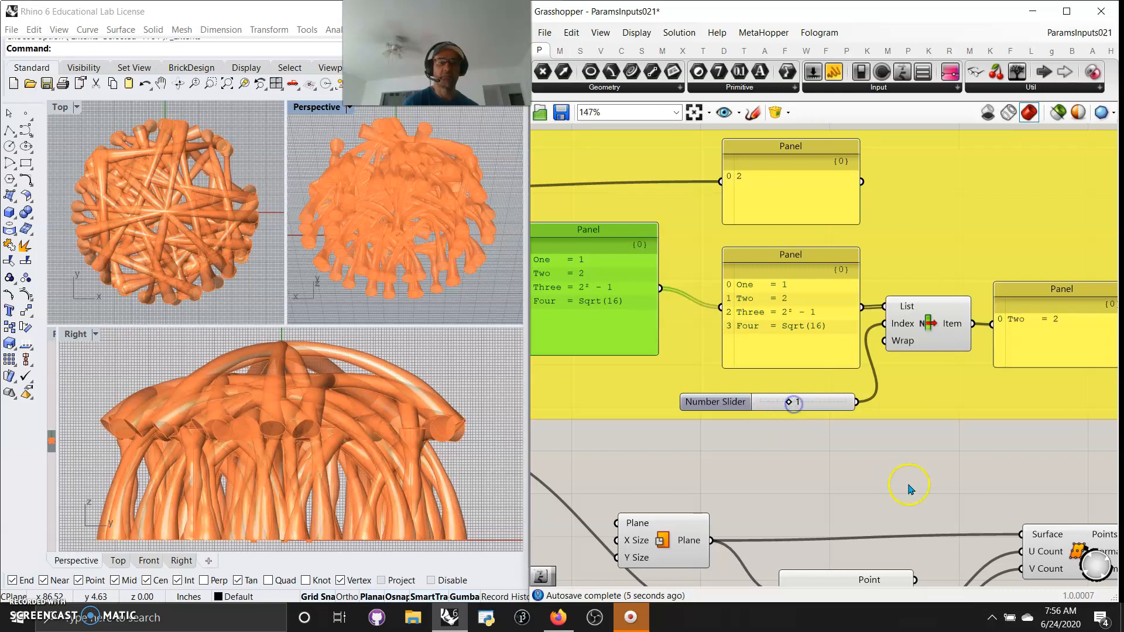
right_click_drag(909, 489, 712, 492)
left_click_drag(596, 409, 629, 407)
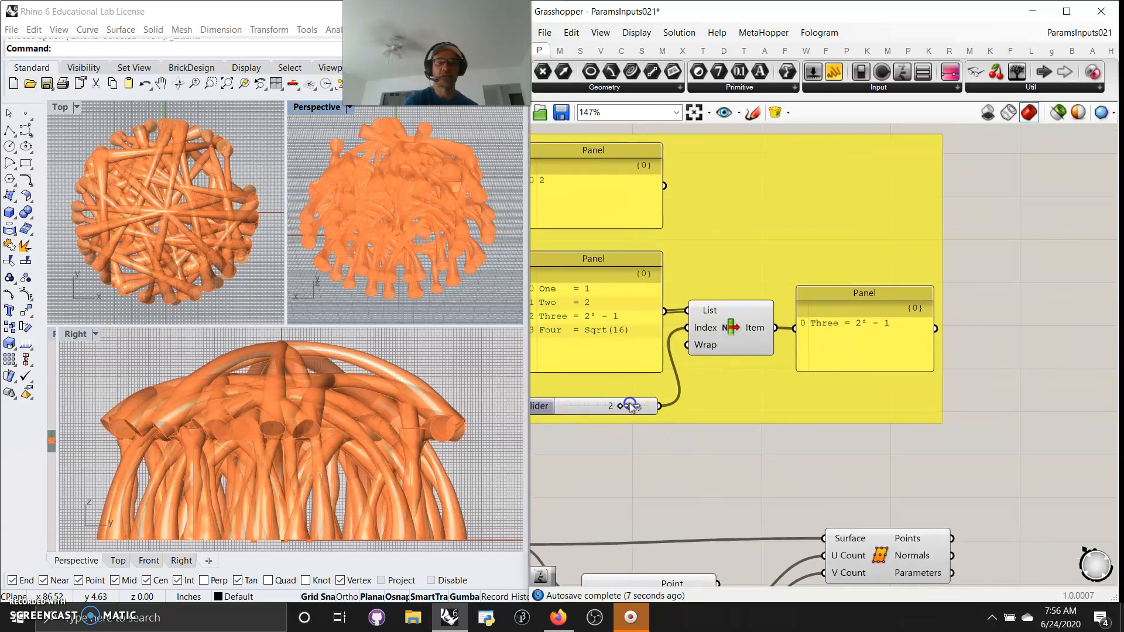
- Select the Plane Surface component beside the MD Slider and limit the preview to selected objects only
left_click(723, 50)
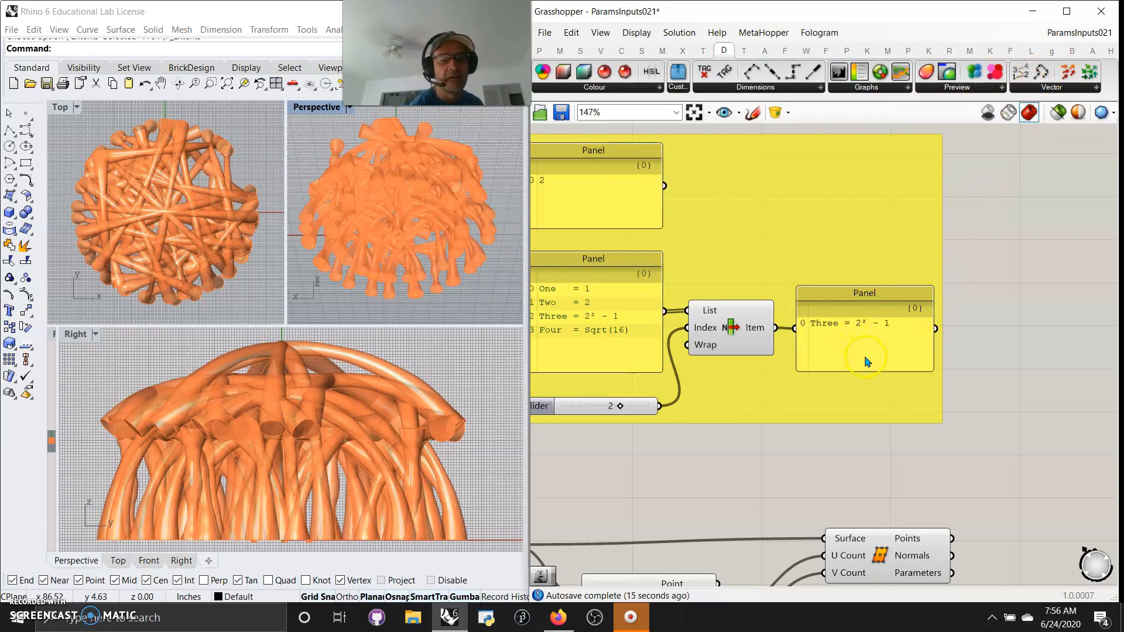
right_click_drag(693, 475, 935, 428)
scroll(922, 449, "down", 2)
right_click_drag(806, 427, 1005, 381)
right_click_drag(926, 524, 767, 462)
left_click(885, 372)
left_click(1056, 113)
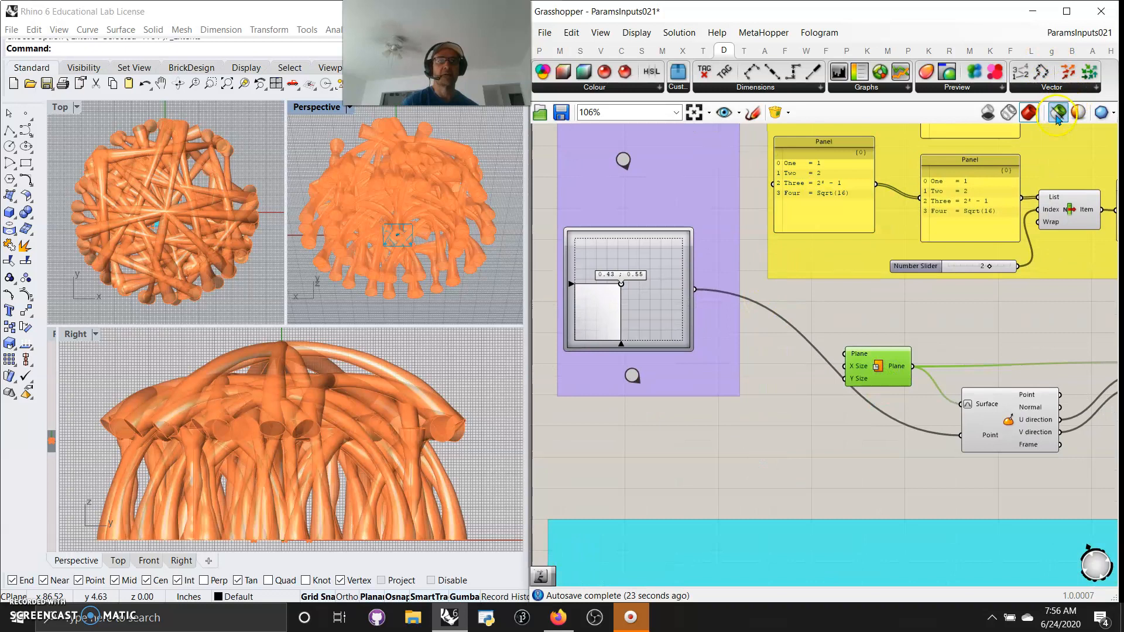
- Maximize the Perspective viewport and frame the previewed plane surface in it
right_click_drag(422, 275, 426, 116)
right_click_drag(359, 266, 503, 210)
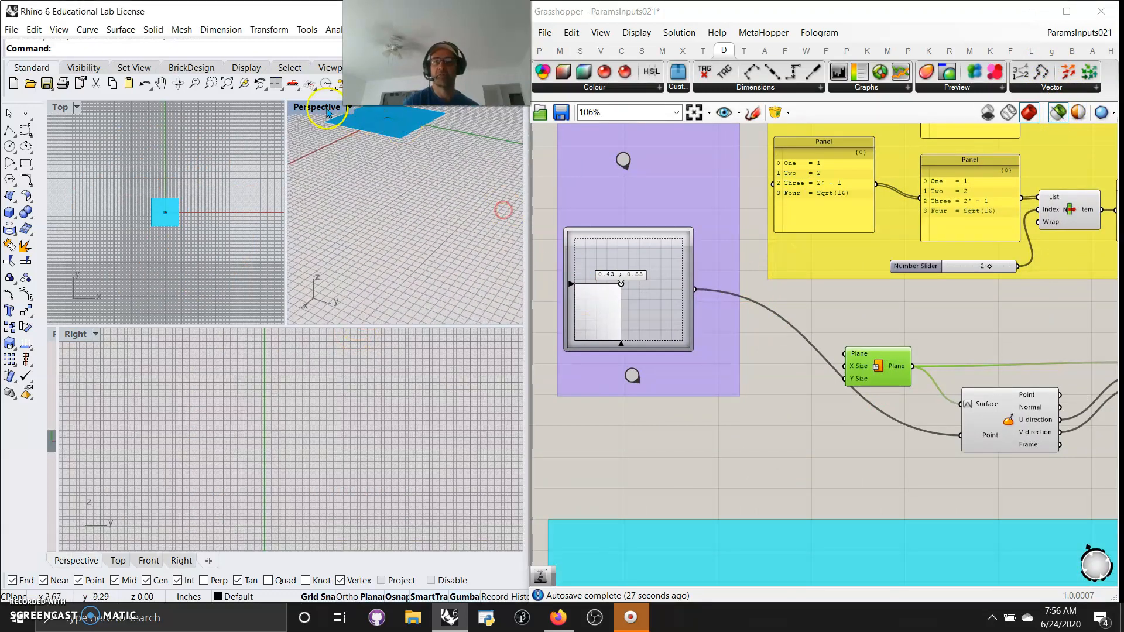
double_click(331, 111)
right_click_drag(293, 205, 428, 401)
- Compare the Evaluate Surface and Plane Surface previews, switching the selected-only preview off and back on
right_click_drag(994, 522, 855, 492)
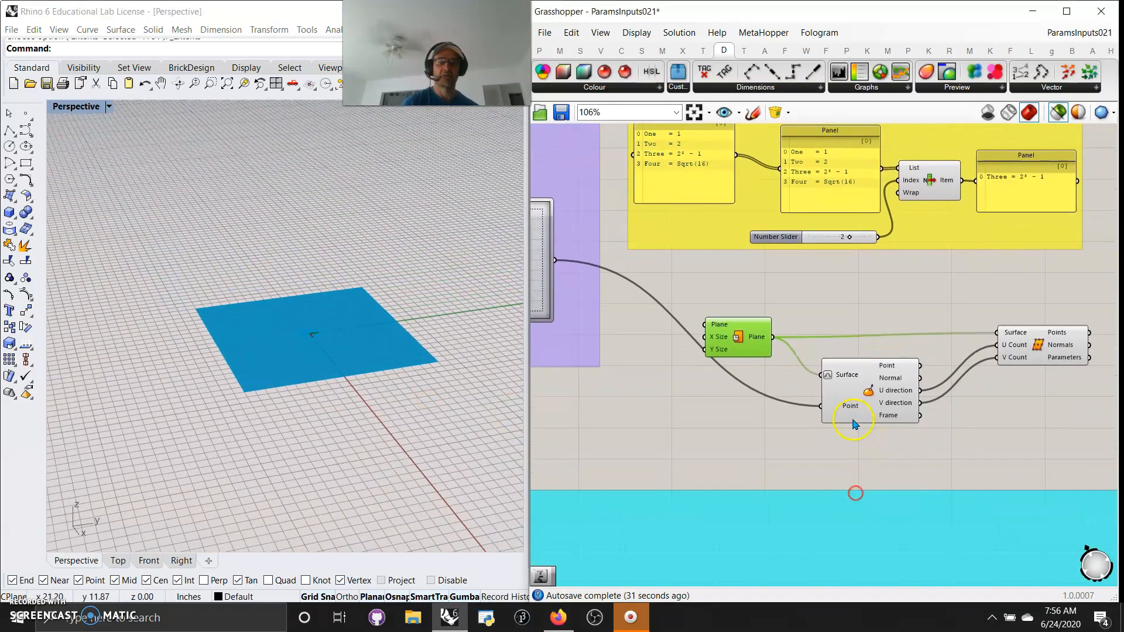
left_click(866, 392)
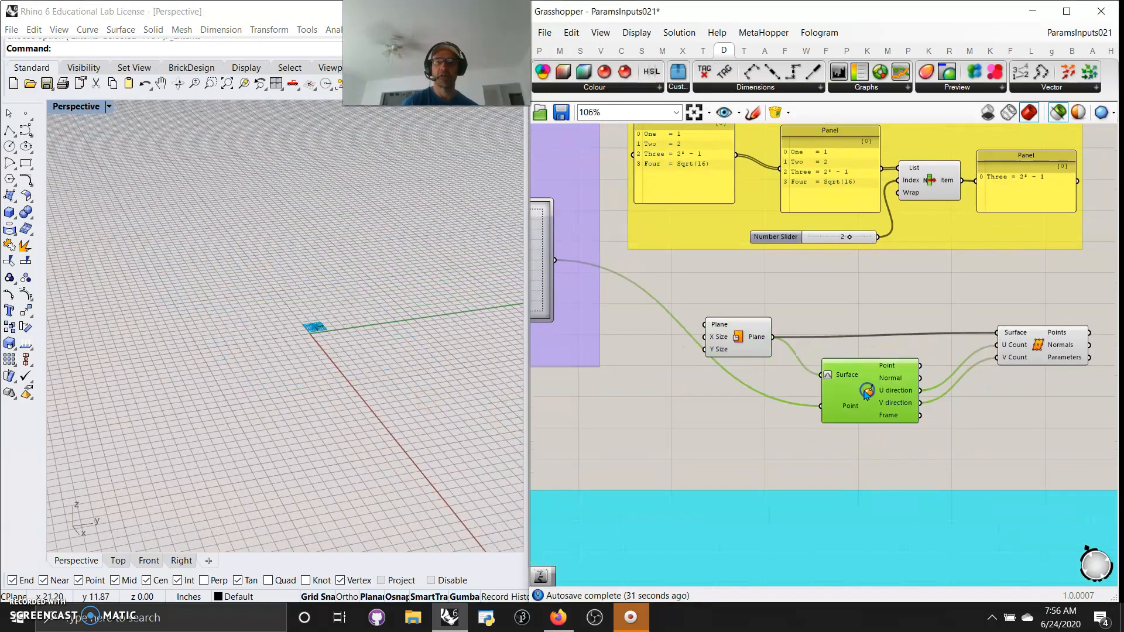
left_click(744, 340)
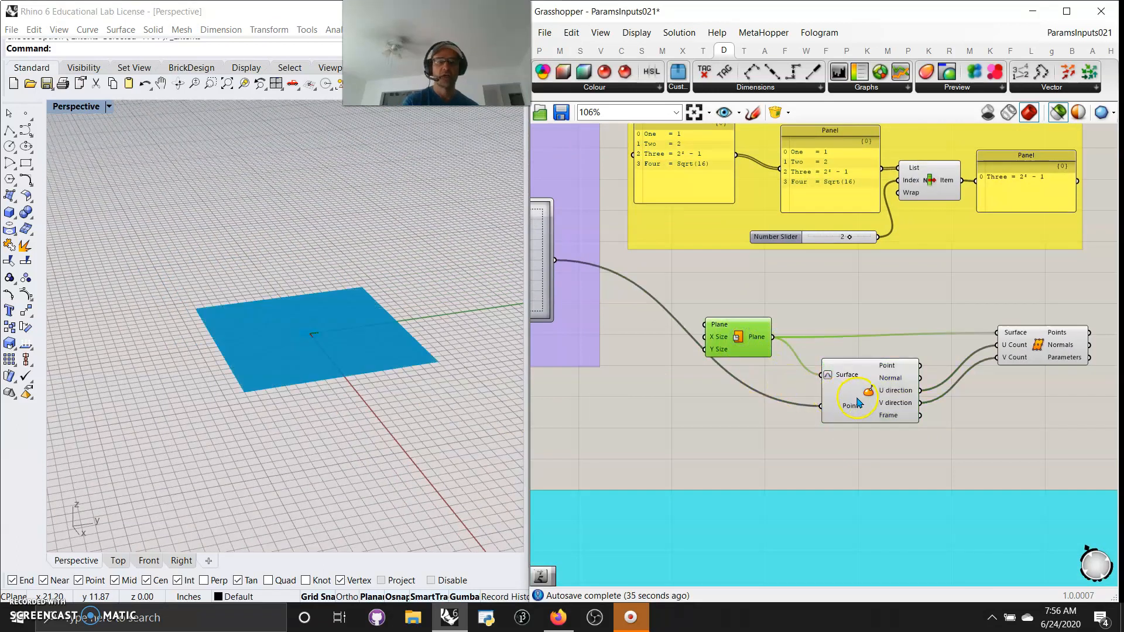
left_click(1055, 114)
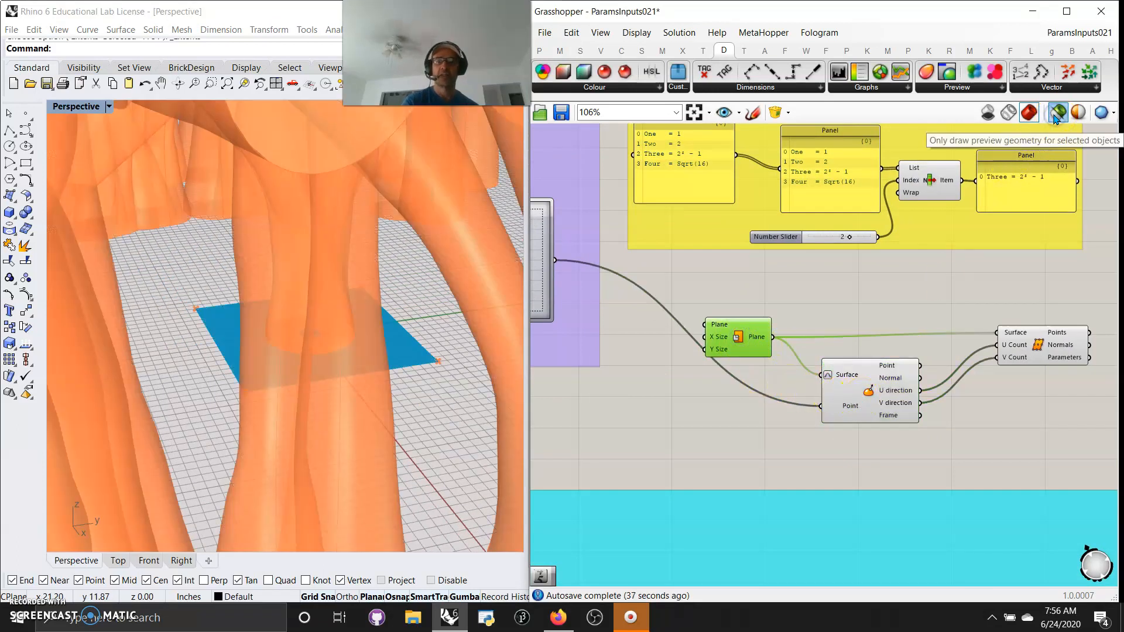
left_click(1054, 115)
left_click(364, 323)
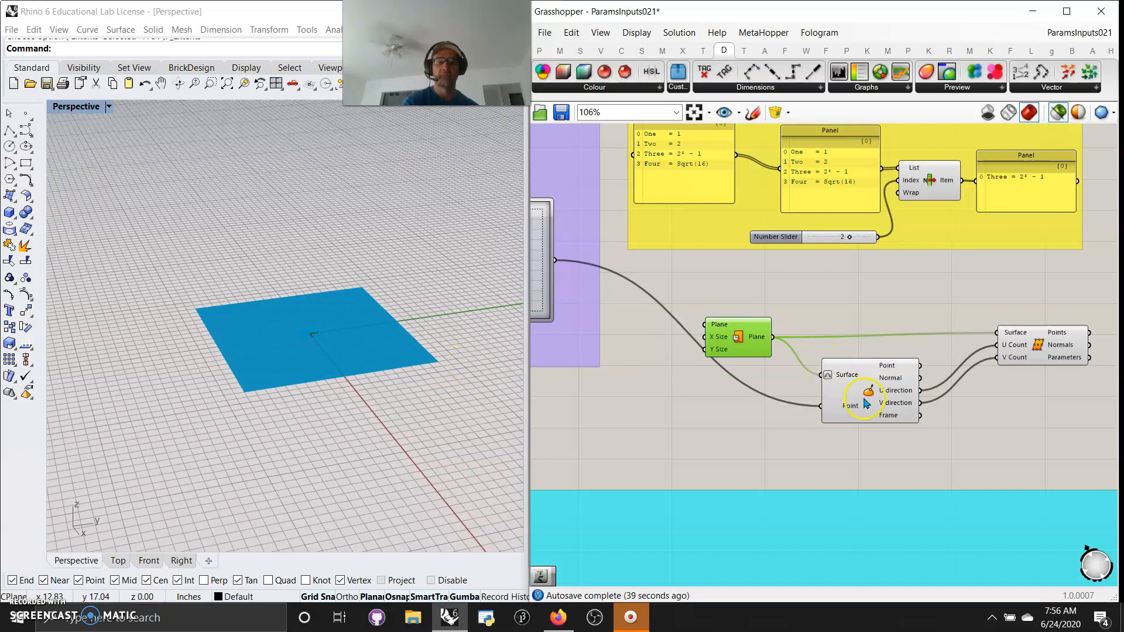
- Adjust the MD Slider to about 0.53; 0.49 and check the Evaluate Surface and Divide Surface previews
right_click_drag(664, 419, 797, 454)
left_click_drag(657, 296, 628, 306)
left_click(979, 434)
right_click_drag(861, 501, 687, 489)
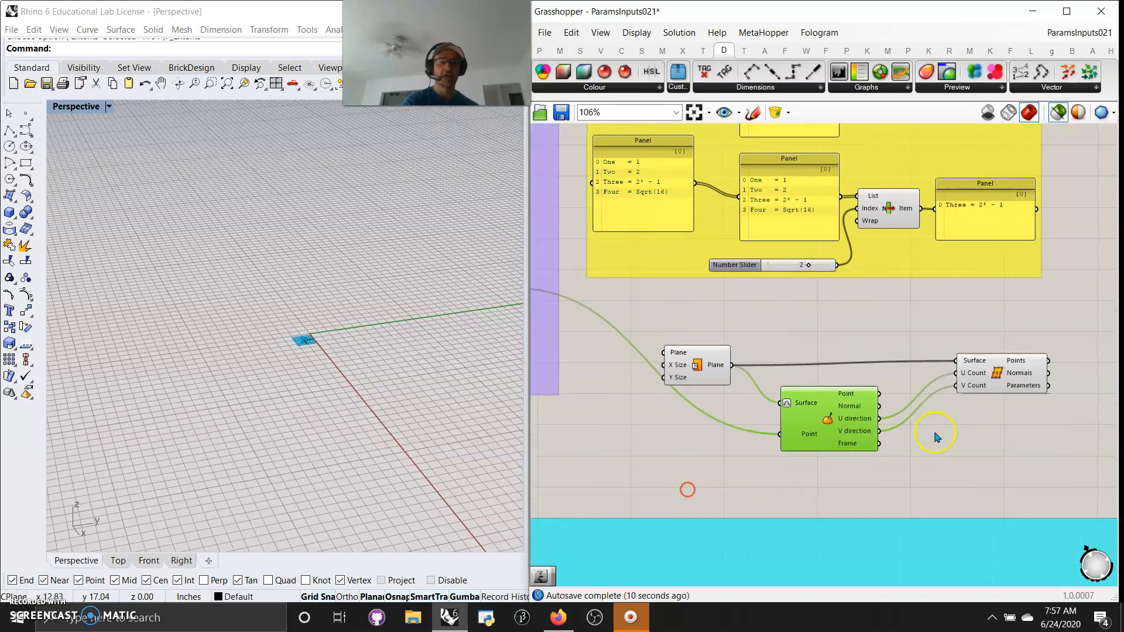
left_click(999, 375)
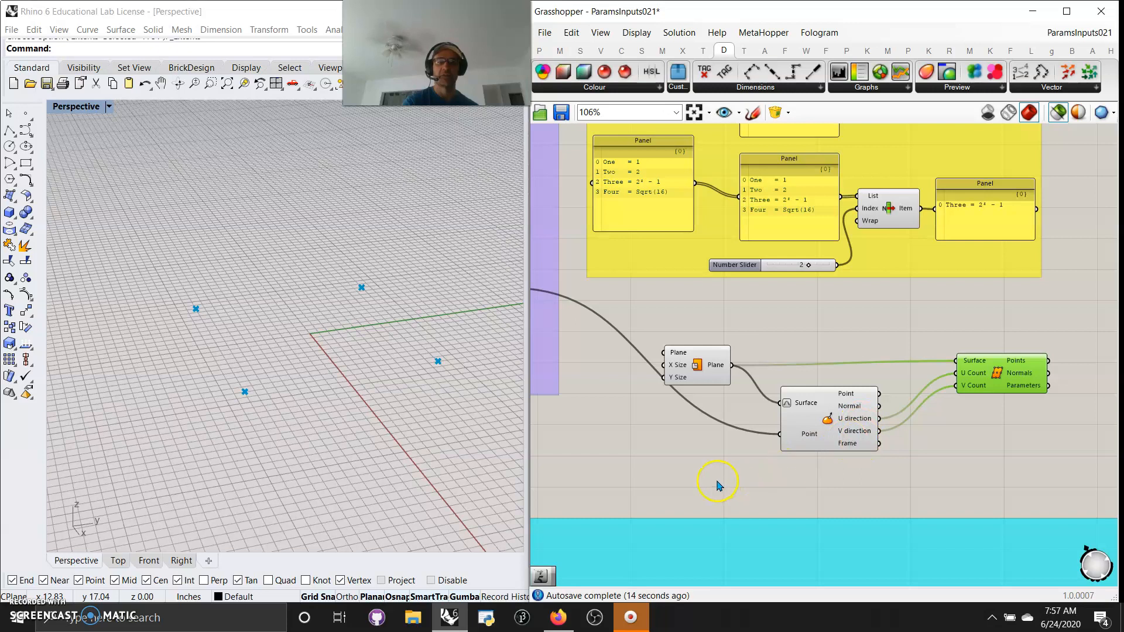
right_click_drag(719, 486, 885, 491)
mouse_move(622, 301)
left_mouse_down()
mouse_move(647, 321)
mouse_move(612, 304)
mouse_move(644, 285)
mouse_move(645, 347)
mouse_move(641, 310)
mouse_move(619, 297)
left_mouse_up()
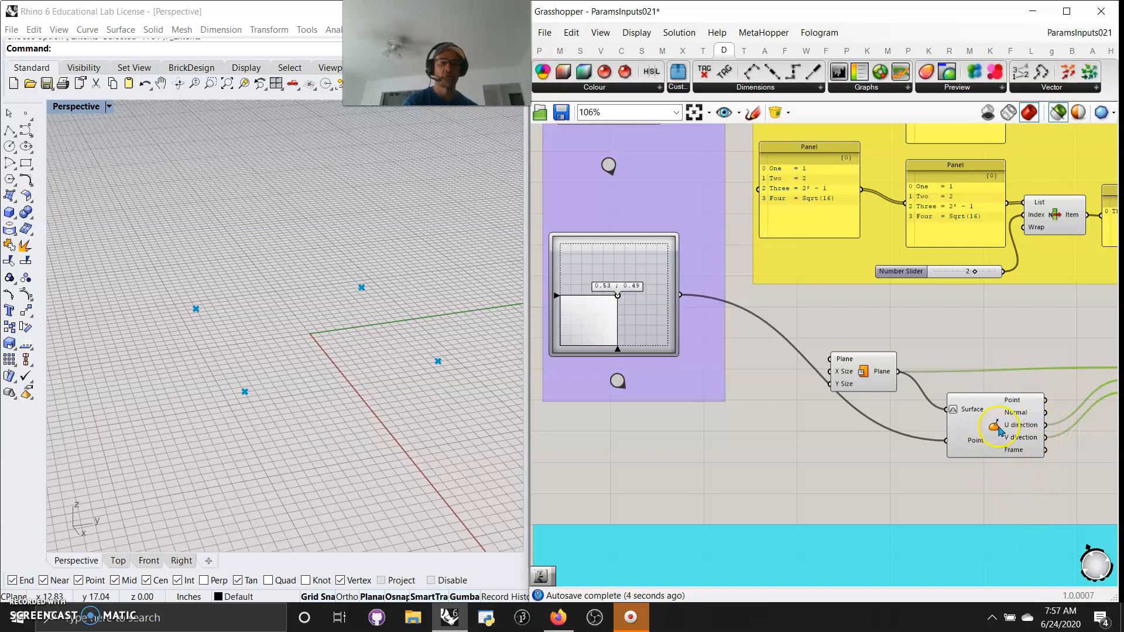
left_click(1008, 409)
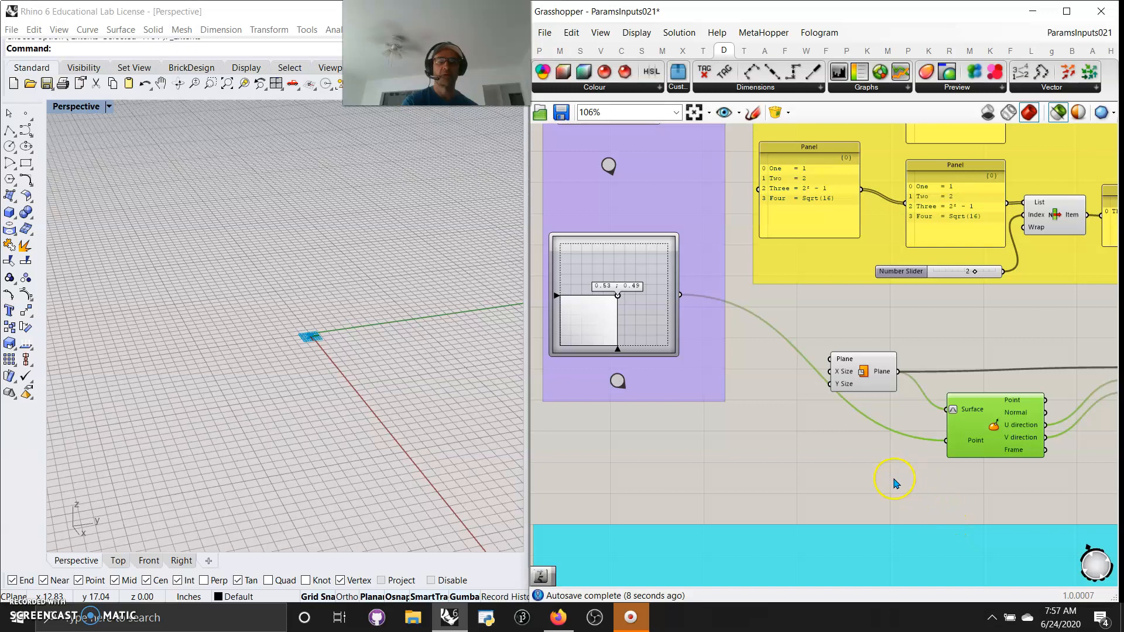
- Preview the Plane Surface component in the large cyan group and frame the whole surface in the Perspective viewport
scroll(868, 443, "down", 5)
right_click_drag(870, 492, 801, 304)
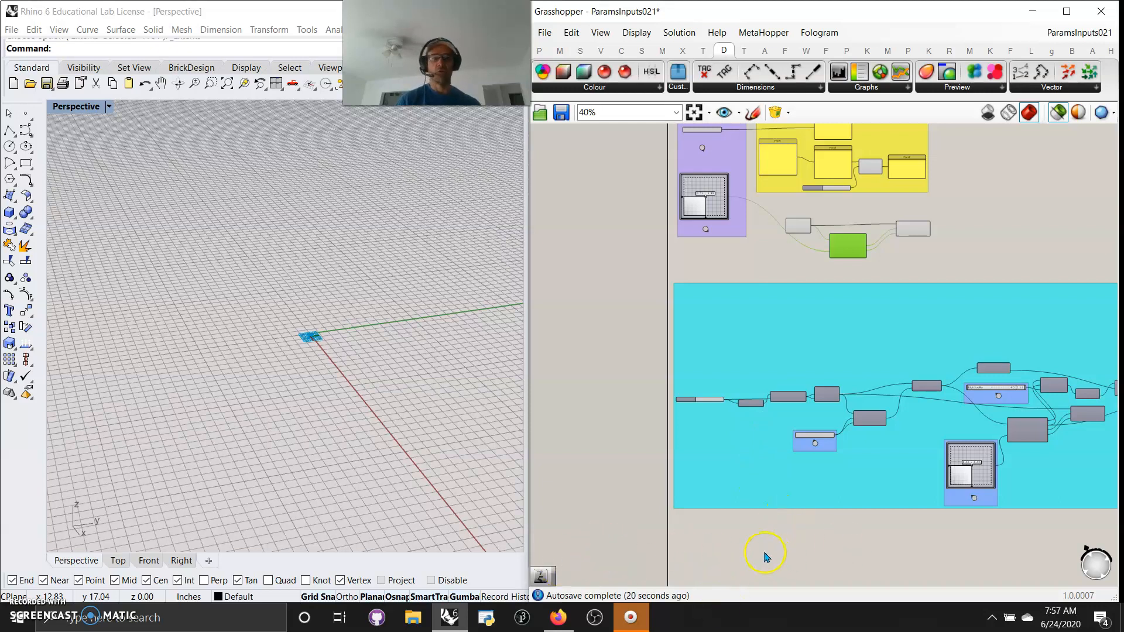
scroll(772, 527, "up", 5)
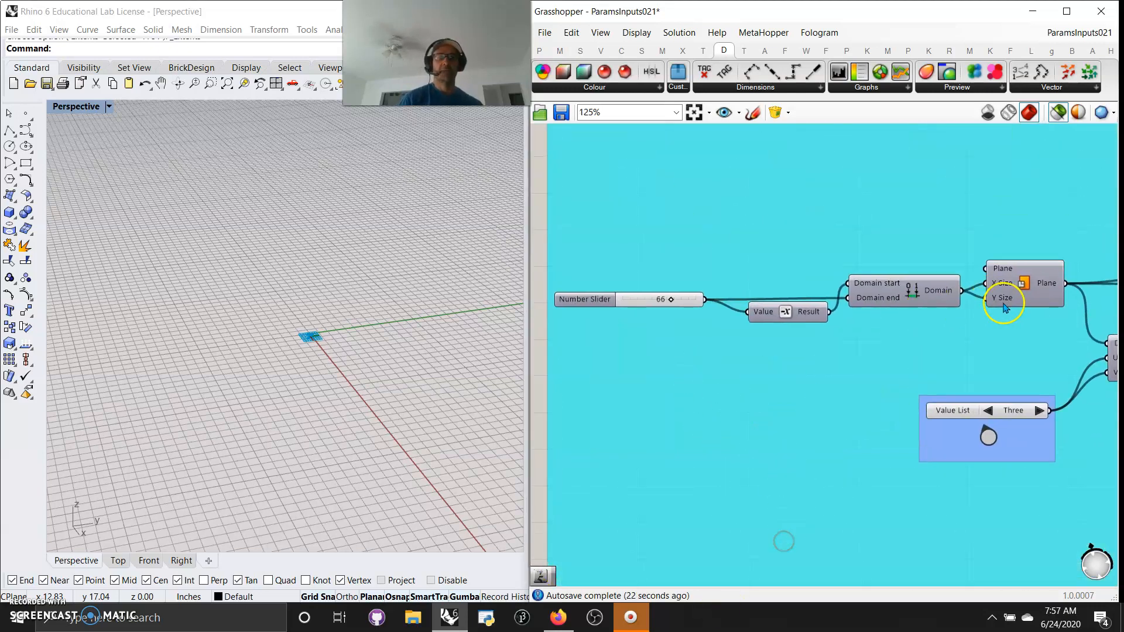
left_click(1003, 304)
scroll(300, 402, "down", 3)
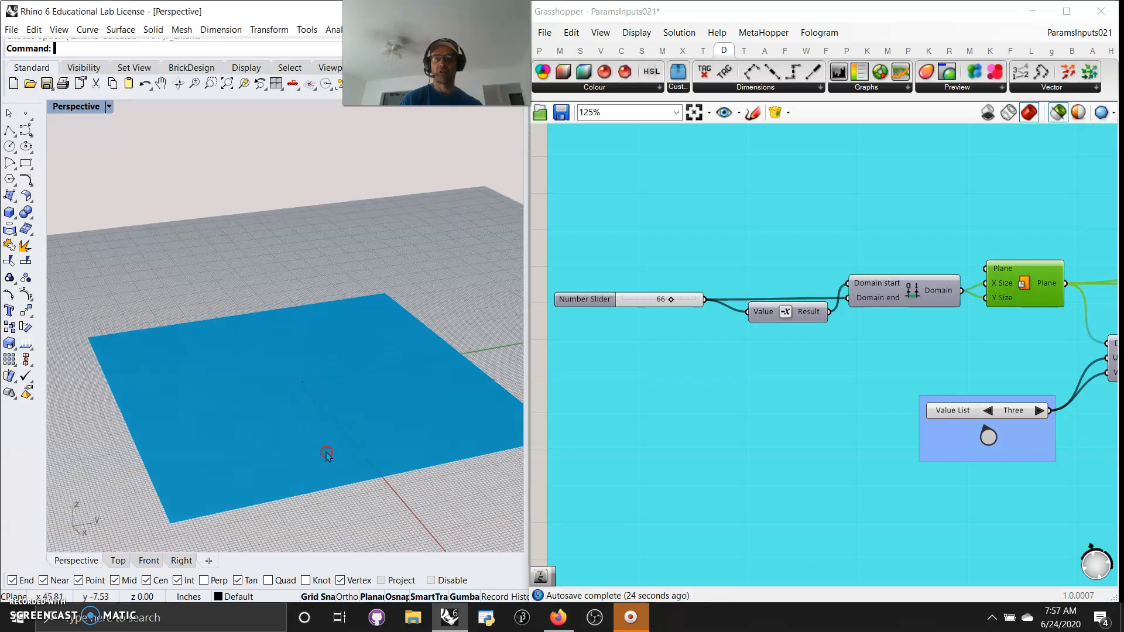
right_click_drag(326, 454, 340, 441)
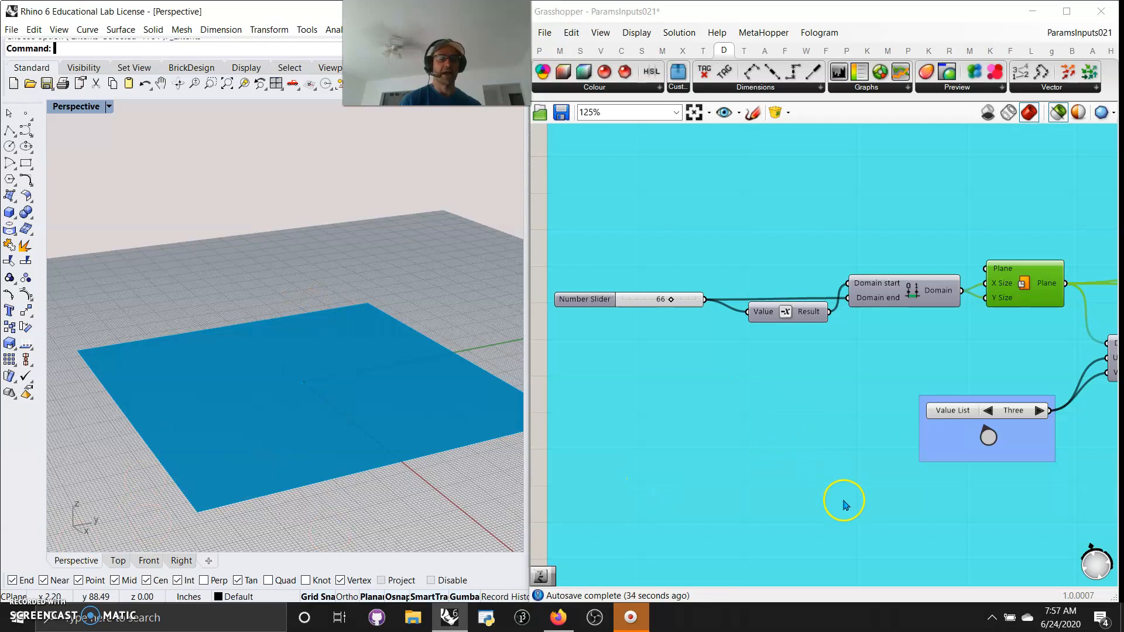
- Place a Bifocals component above Construct Domain to label the canvas components with their names
right_click_drag(845, 505, 619, 486)
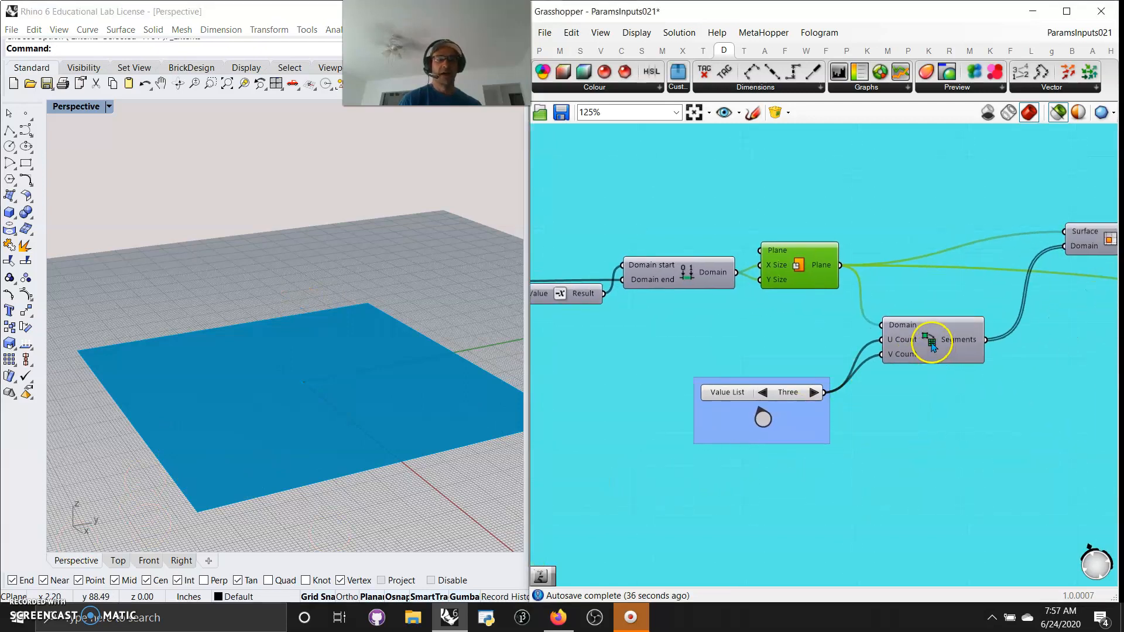
left_click(539, 50)
left_click_drag(975, 72, 624, 159)
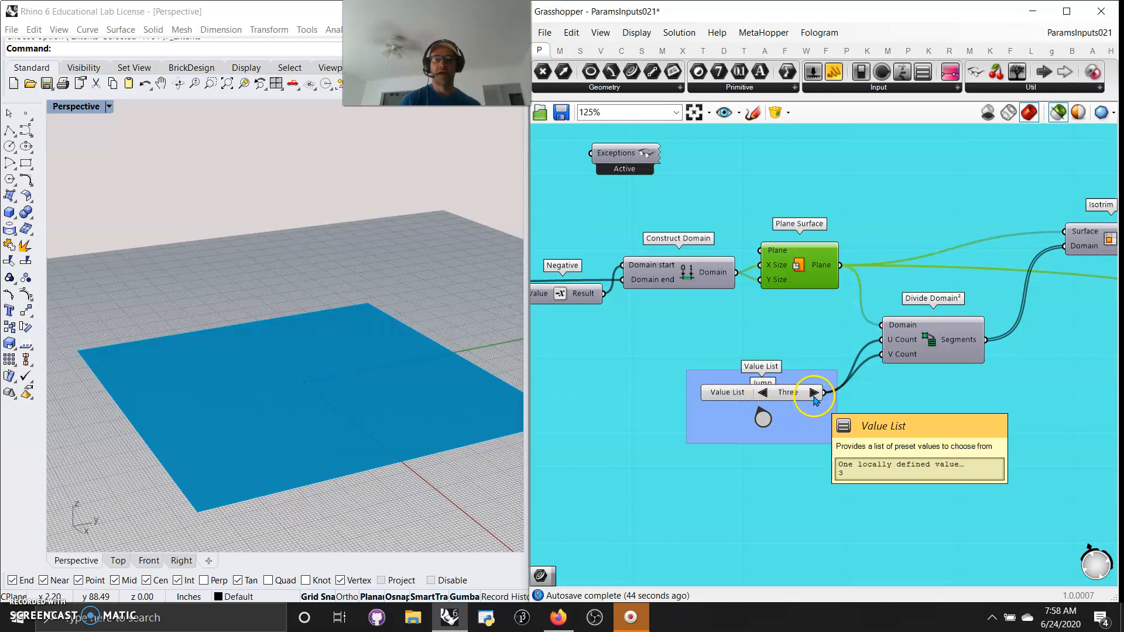
- Step the Value List feeding Divide Domain² to Two and back to Three, and show the preview of all components
left_click(762, 394)
double_click(813, 393)
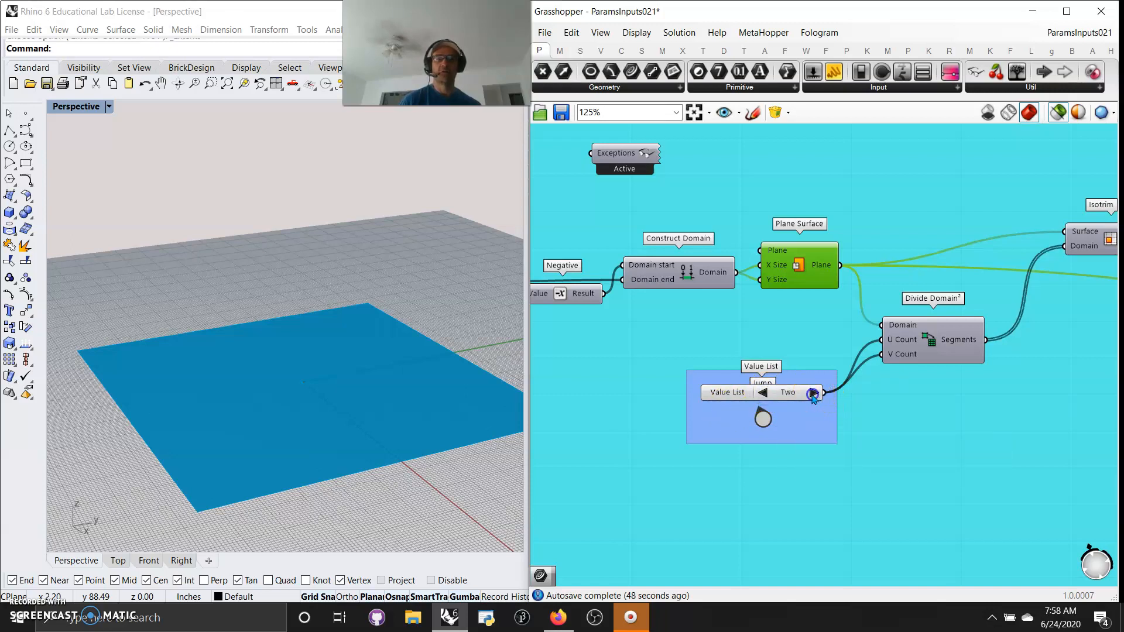
left_click(735, 448)
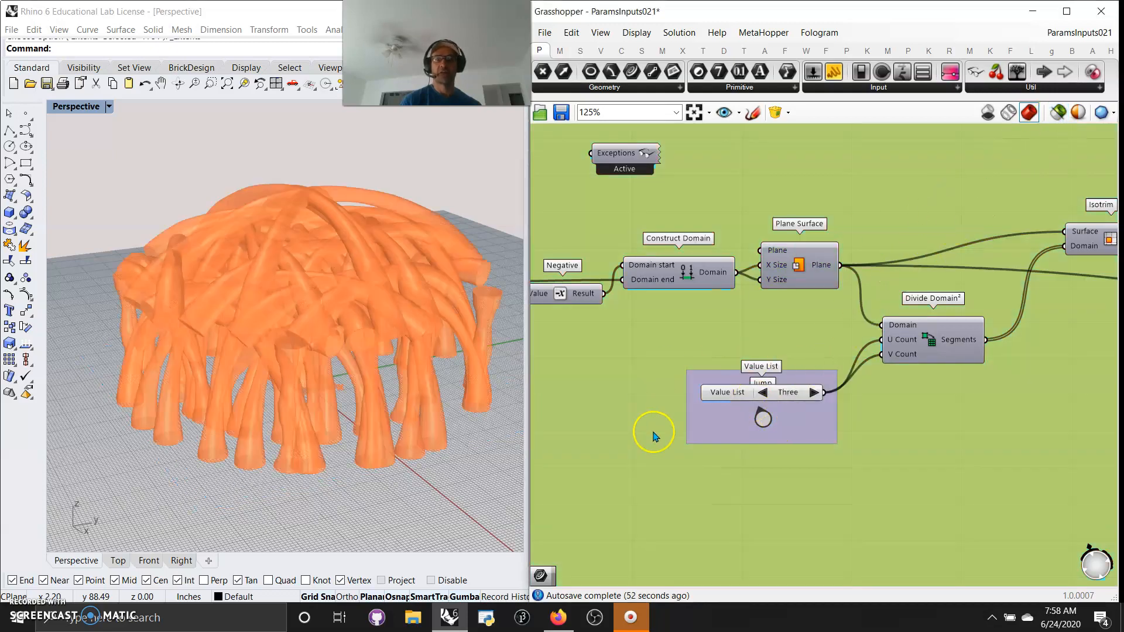
- Cycle the Value List feeding Divide Domain² through its values to compare the resulting structures, ending on Two
left_click(762, 393)
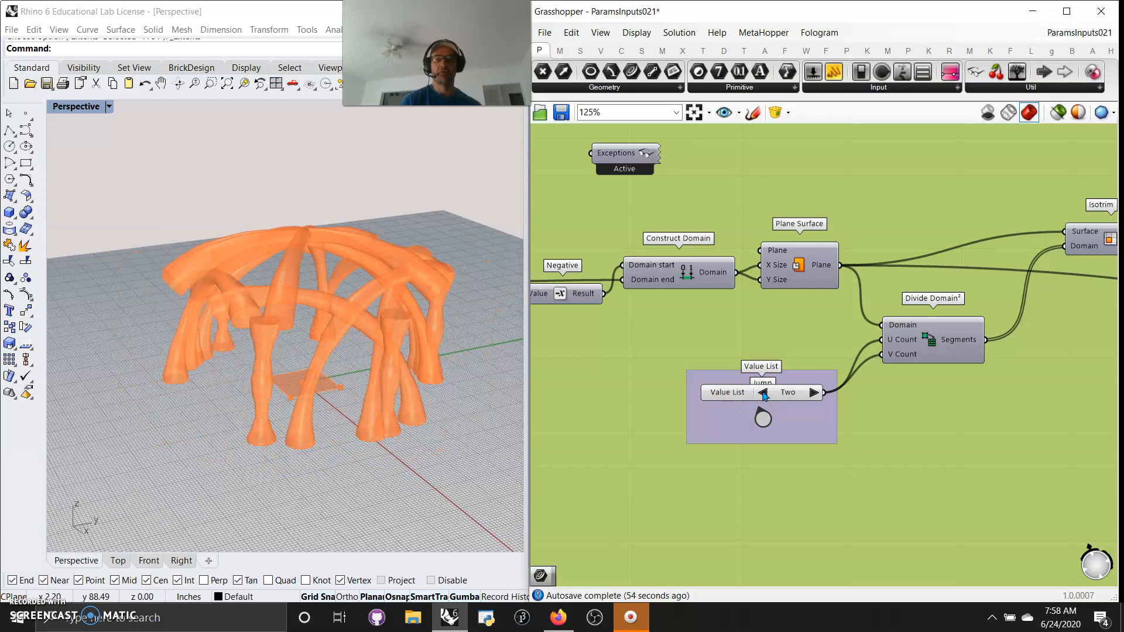
left_click(762, 393)
left_click(814, 393)
left_click(814, 392)
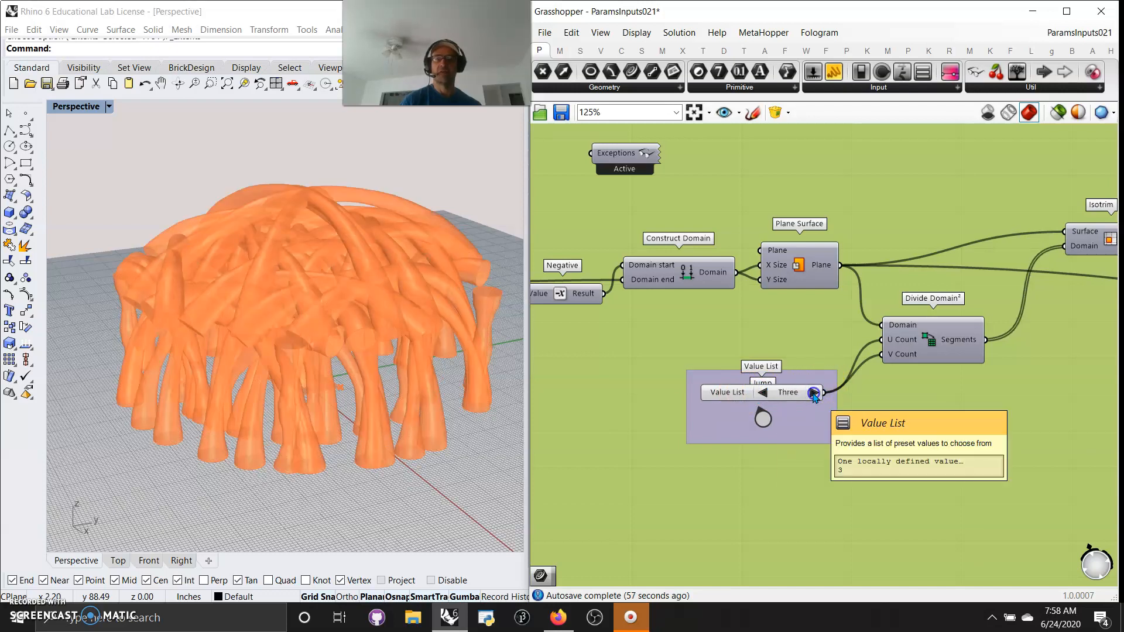
right_click_drag(389, 431, 362, 294)
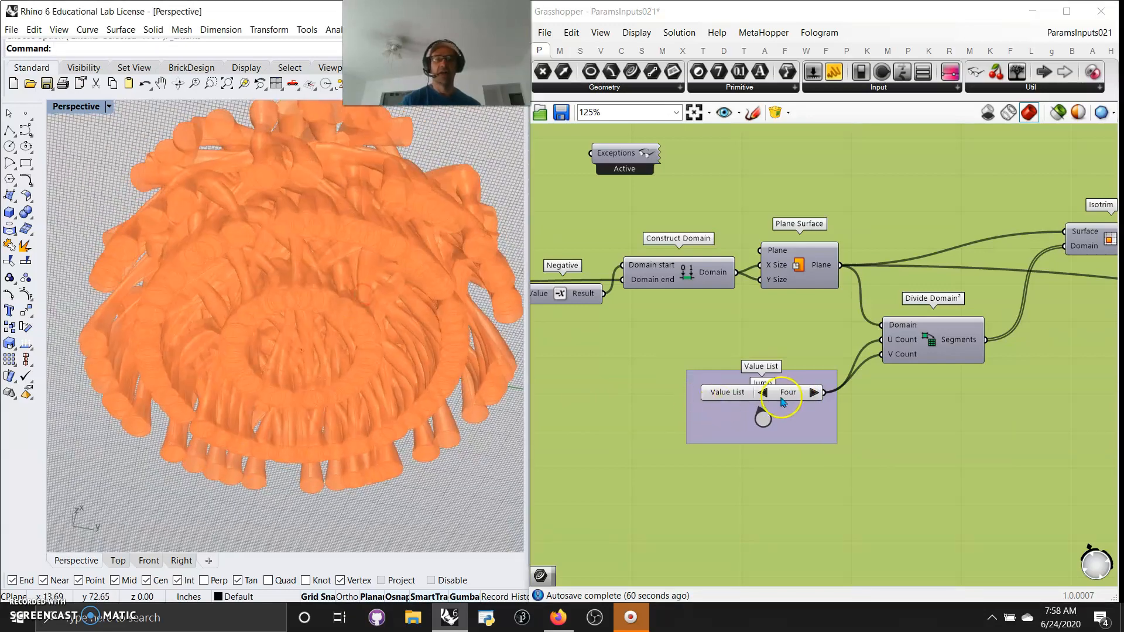
left_click(763, 393)
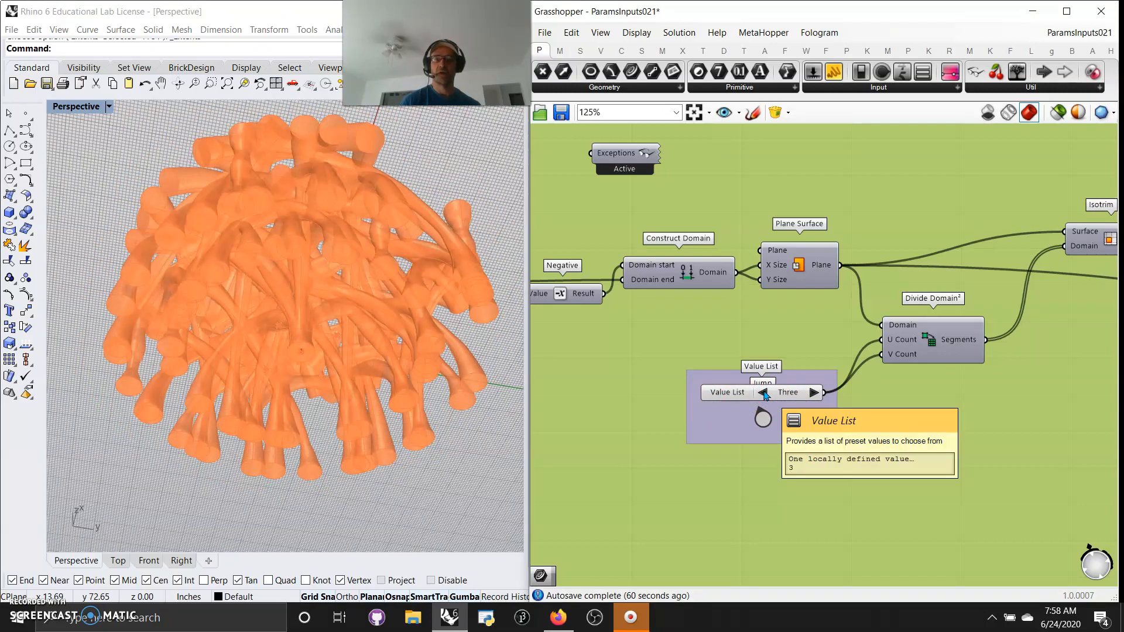
left_click(763, 392)
right_click_drag(351, 340, 284, 476)
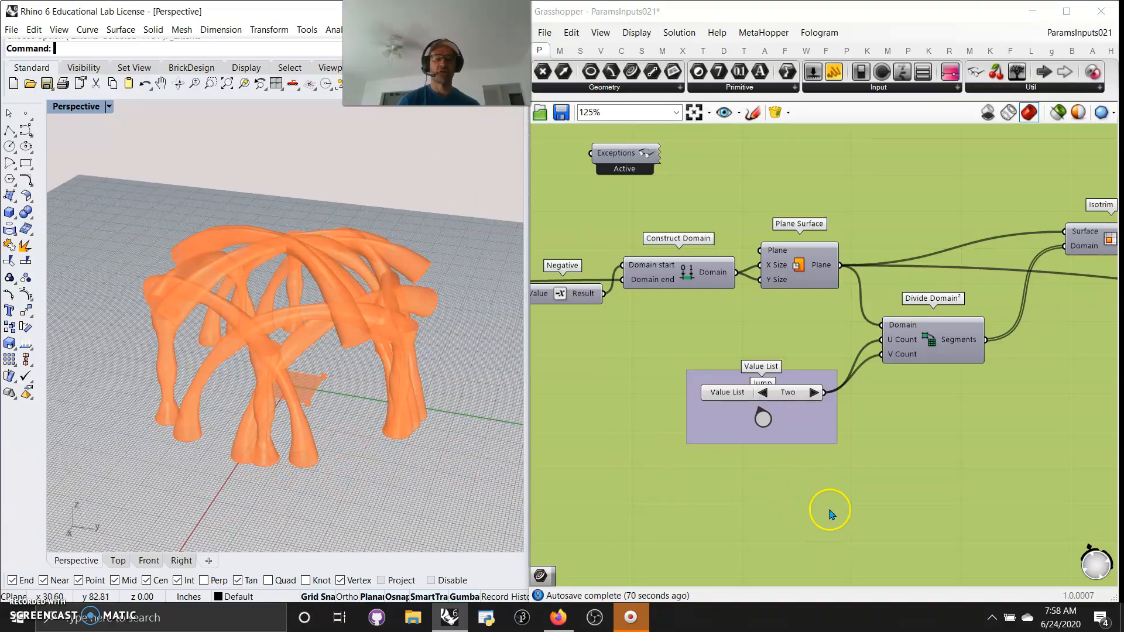
- Ungroup the large selected group around the structure's definition
right_click(889, 497)
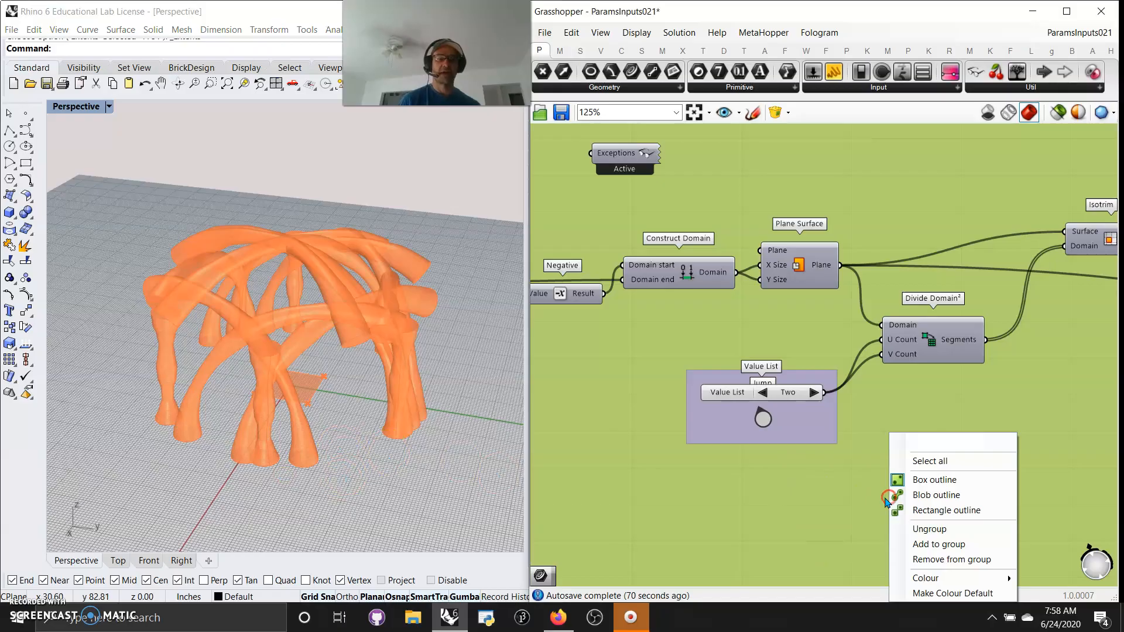
left_click(934, 532)
right_click_drag(464, 451, 345, 469)
right_click_drag(917, 466, 828, 462)
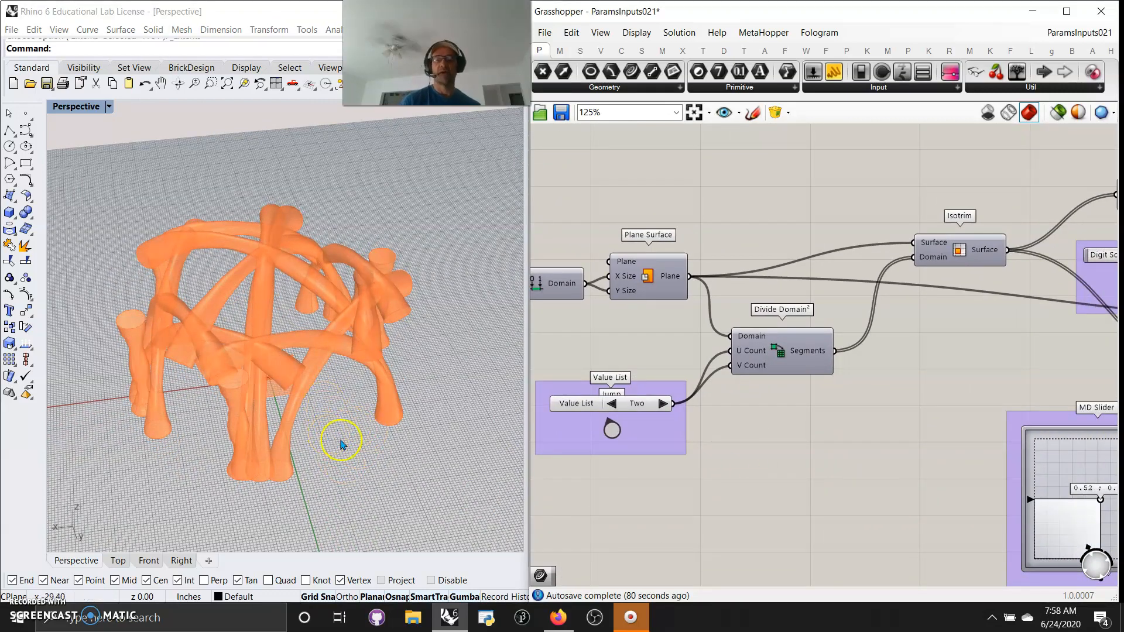
- Inspect the Plane Surface and Area components, limit the preview to selected objects, and display the Isotrim surface
mouse_move(884, 481)
right_mouse_down()
mouse_move(820, 474)
mouse_move(800, 495)
right_mouse_up()
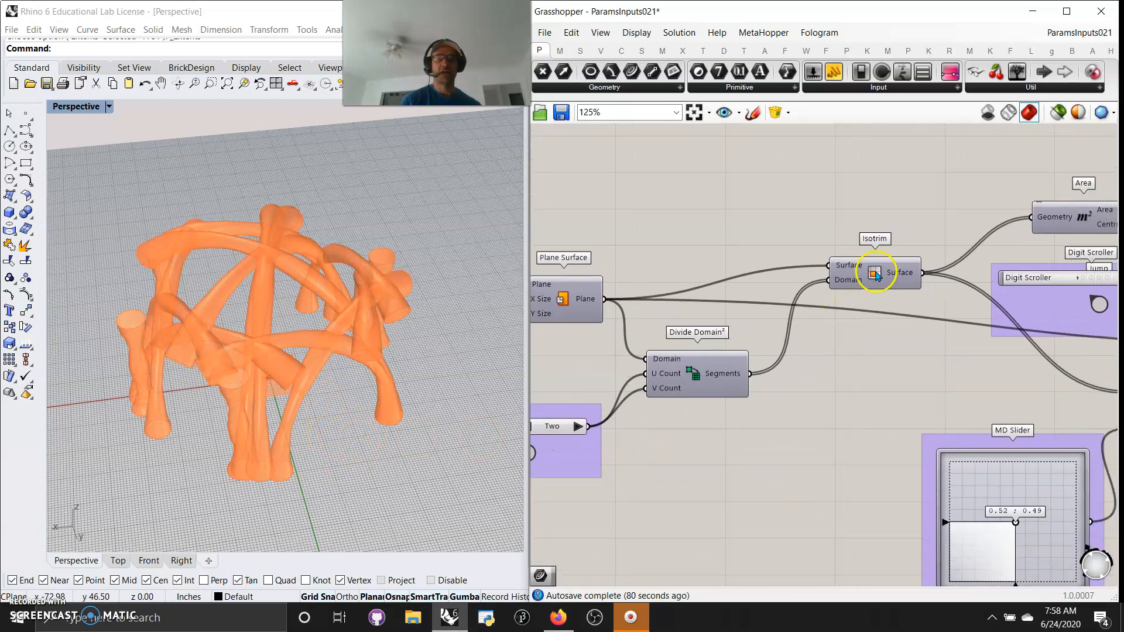
mouse_move(809, 346)
right_mouse_down()
mouse_move(960, 344)
mouse_move(800, 396)
mouse_move(853, 424)
right_mouse_up()
left_click(707, 309)
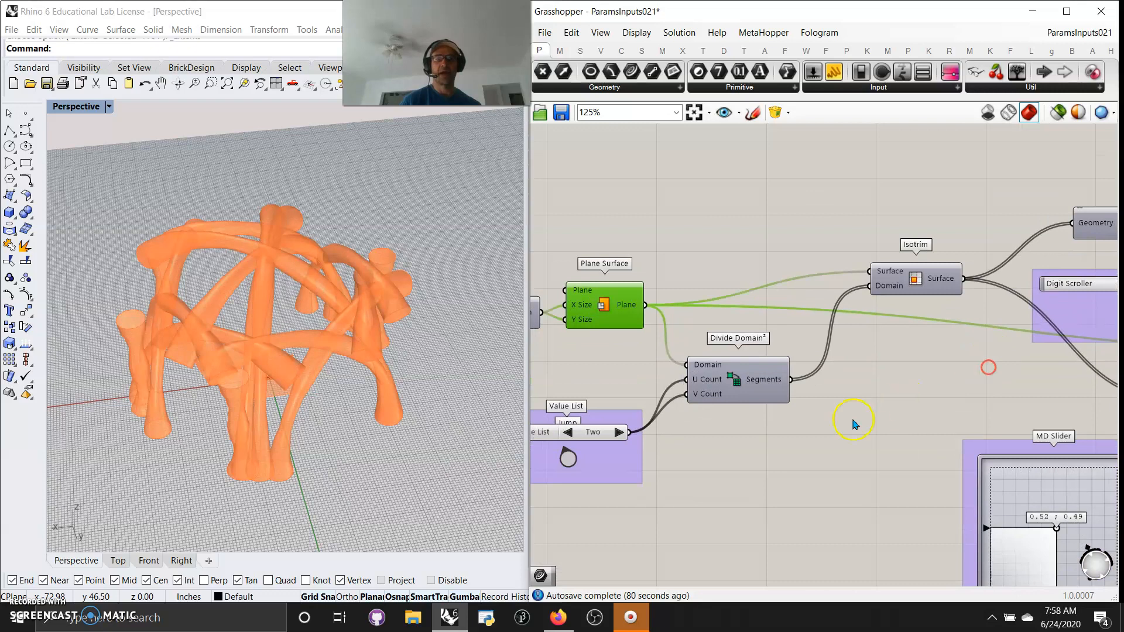
right_click_drag(697, 481, 802, 441)
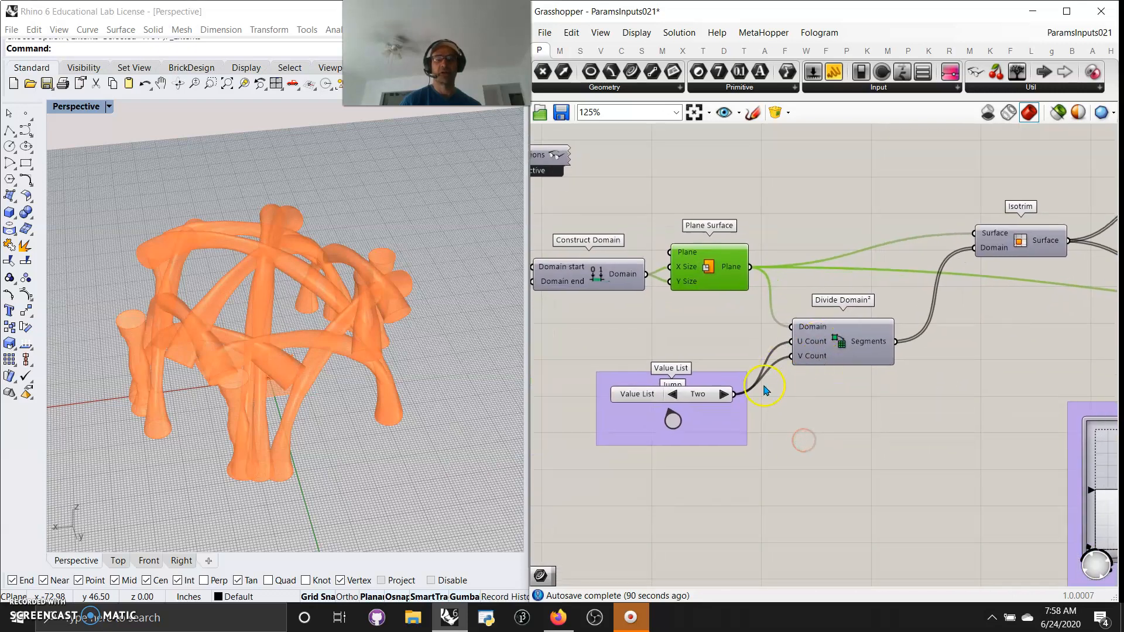
right_click_drag(1008, 383, 848, 454)
right_click_drag(887, 364, 750, 410)
left_click(907, 316)
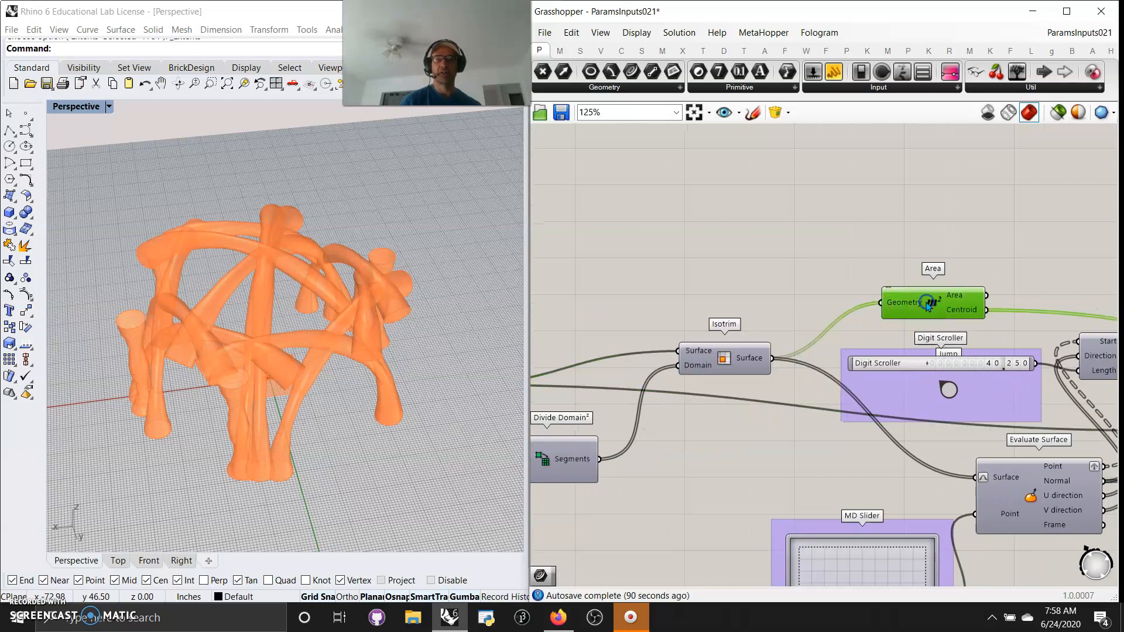
left_click(1057, 114)
left_click(733, 361)
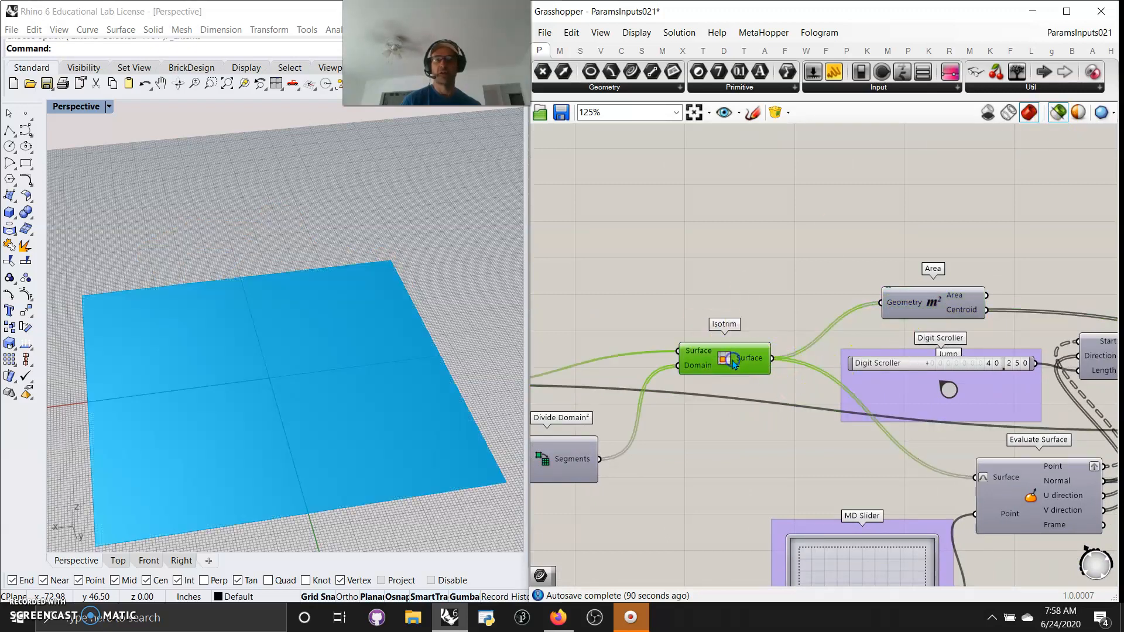
- Inspect the previews of Divide Domain², Plane Surface, Isotrim and the Area component's centroids in turn
right_click_drag(685, 466, 918, 356)
left_click(773, 353)
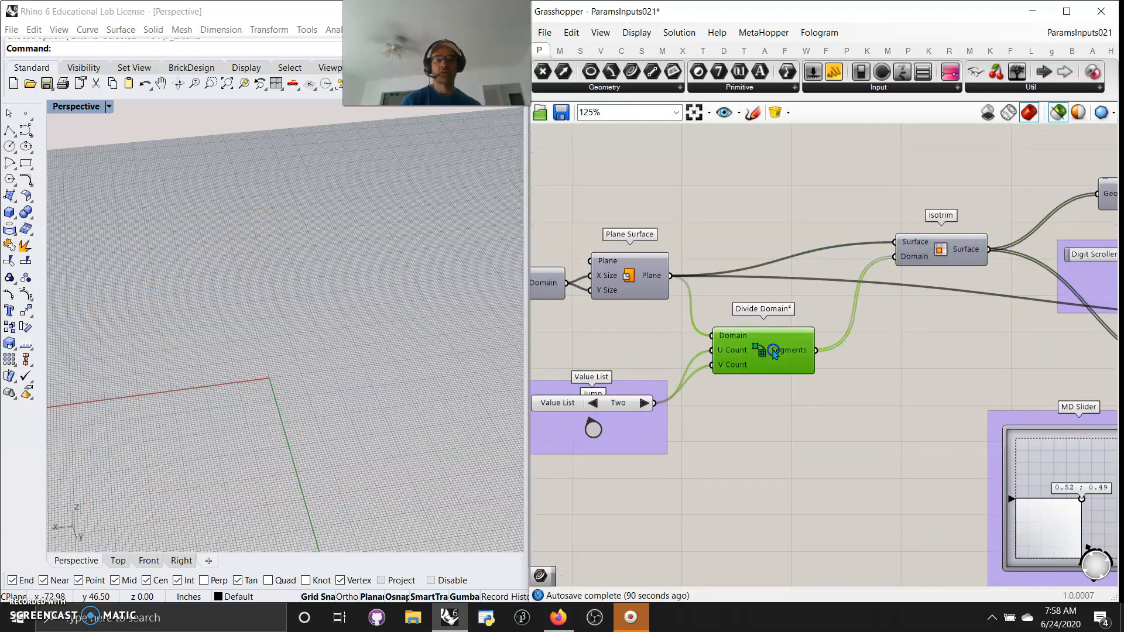
left_click(625, 279)
left_click(955, 253)
right_click_drag(963, 359, 747, 393)
left_click(933, 224)
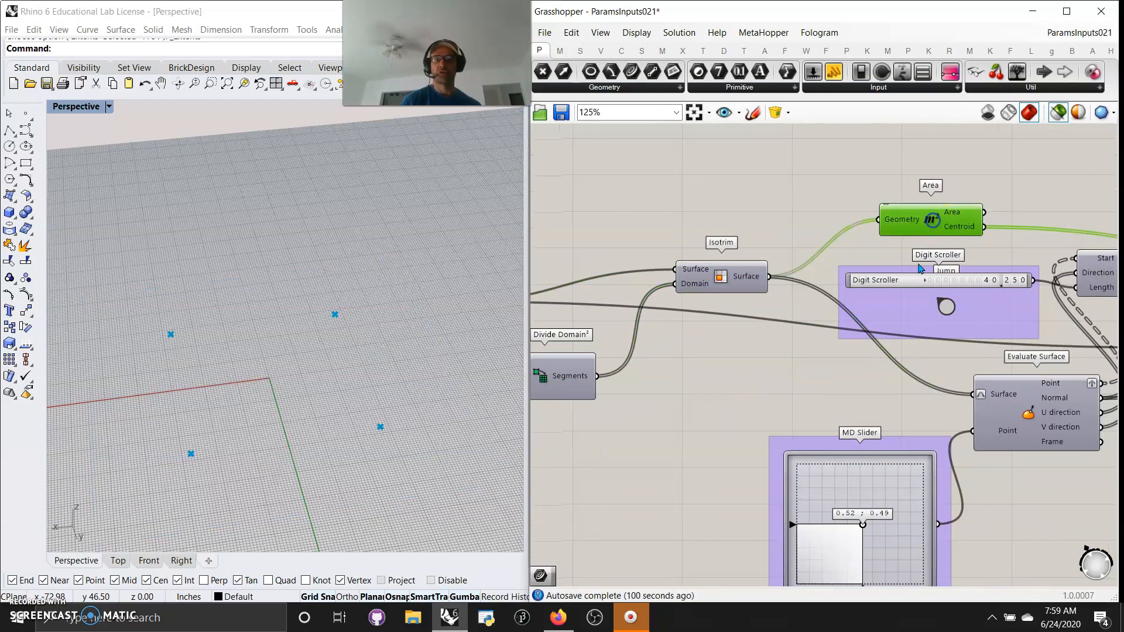
right_click_drag(958, 331, 792, 329)
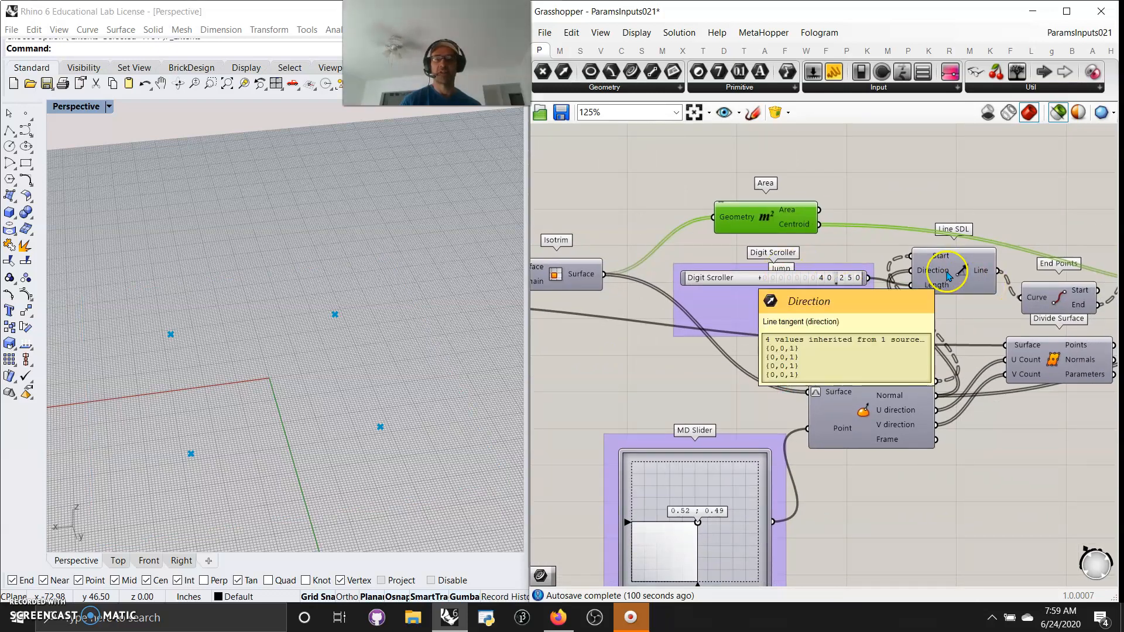
- Preview the Evaluate Surface points and move the MD Slider feeding them to 0.61 ; 0.46
right_click_drag(830, 556, 837, 518)
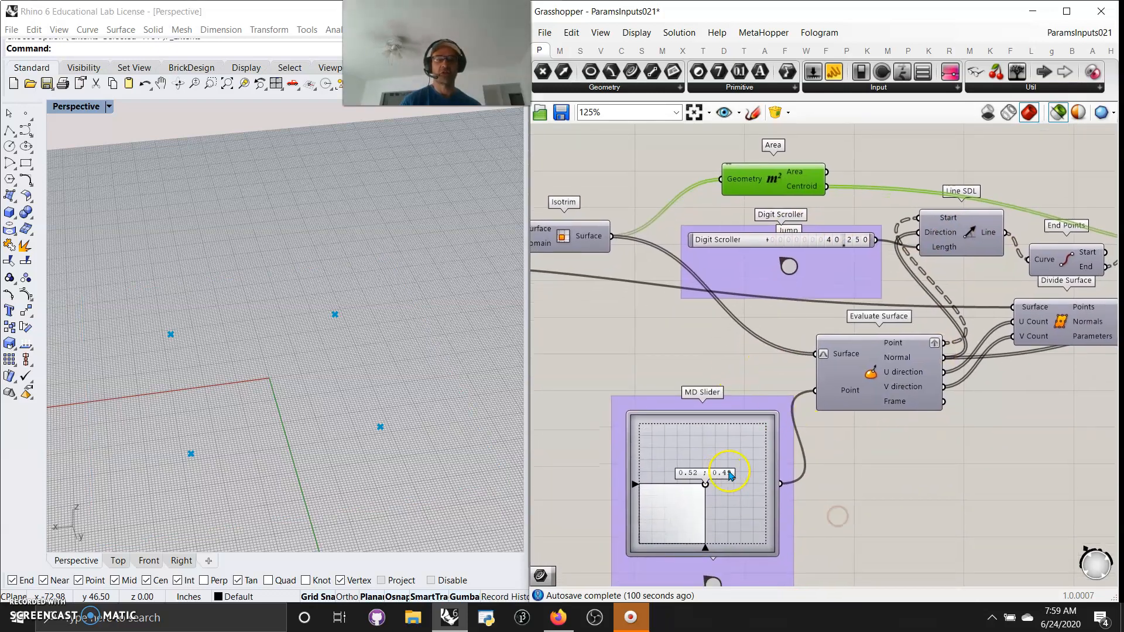
left_click(872, 375)
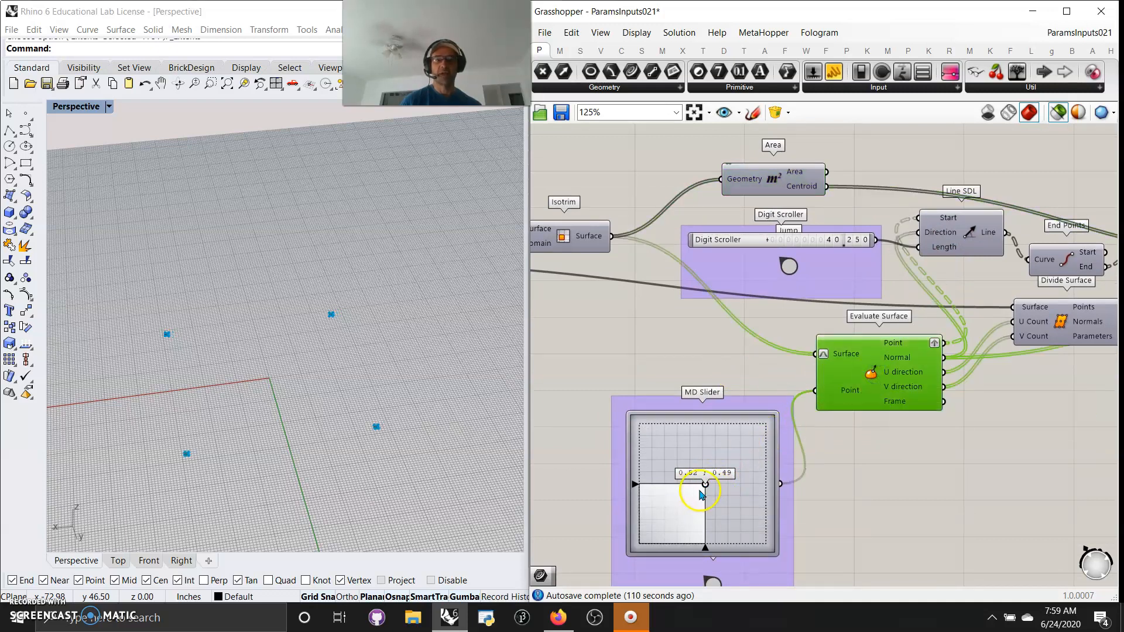
mouse_move(706, 486)
left_mouse_down()
mouse_move(749, 445)
mouse_move(727, 447)
mouse_move(640, 514)
mouse_move(693, 500)
mouse_move(708, 471)
mouse_move(719, 495)
mouse_move(708, 497)
mouse_move(716, 488)
left_mouse_up()
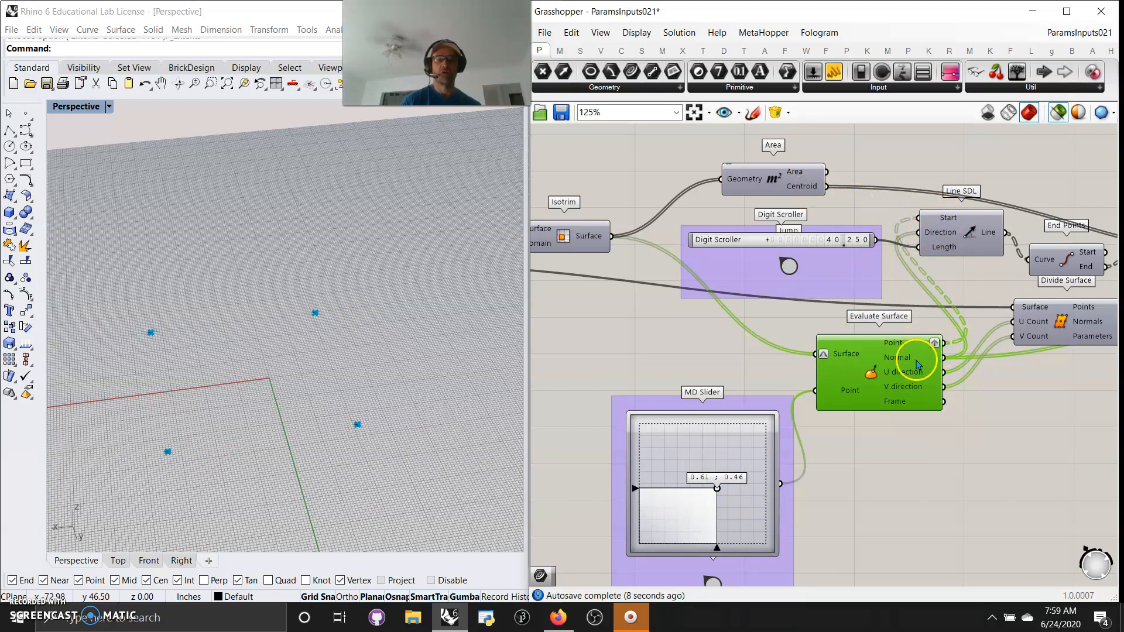
- Preview the Line SDL lines and their End Points, and move Shift List up clear of the Centroid wire
left_click(964, 241)
right_click_drag(378, 408, 326, 407)
right_click_drag(983, 458, 876, 429)
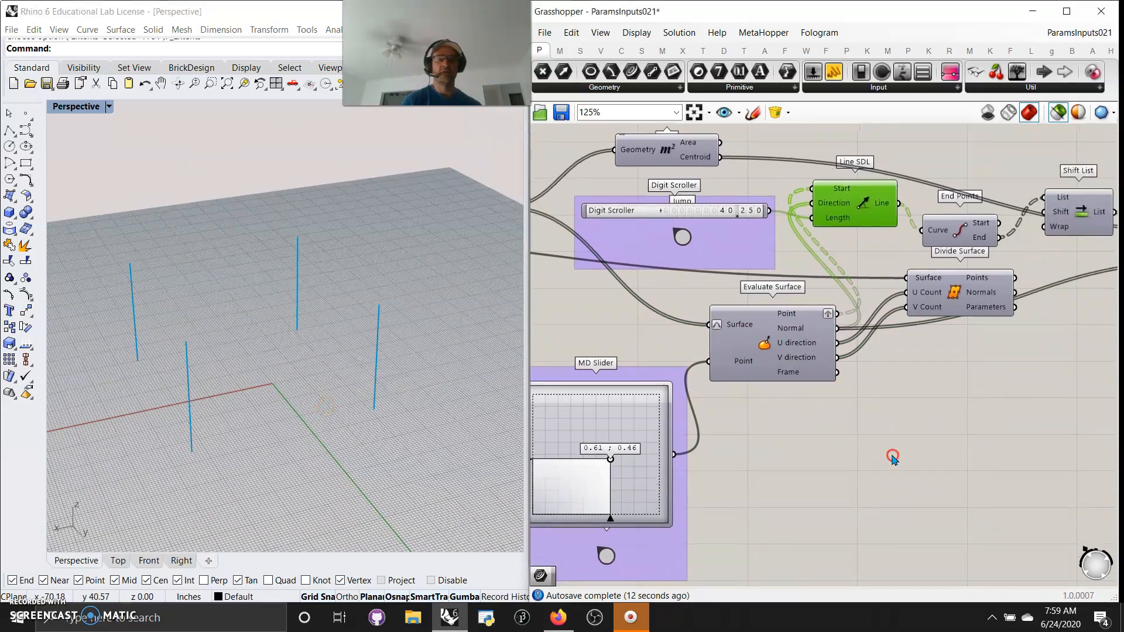
left_click(965, 236)
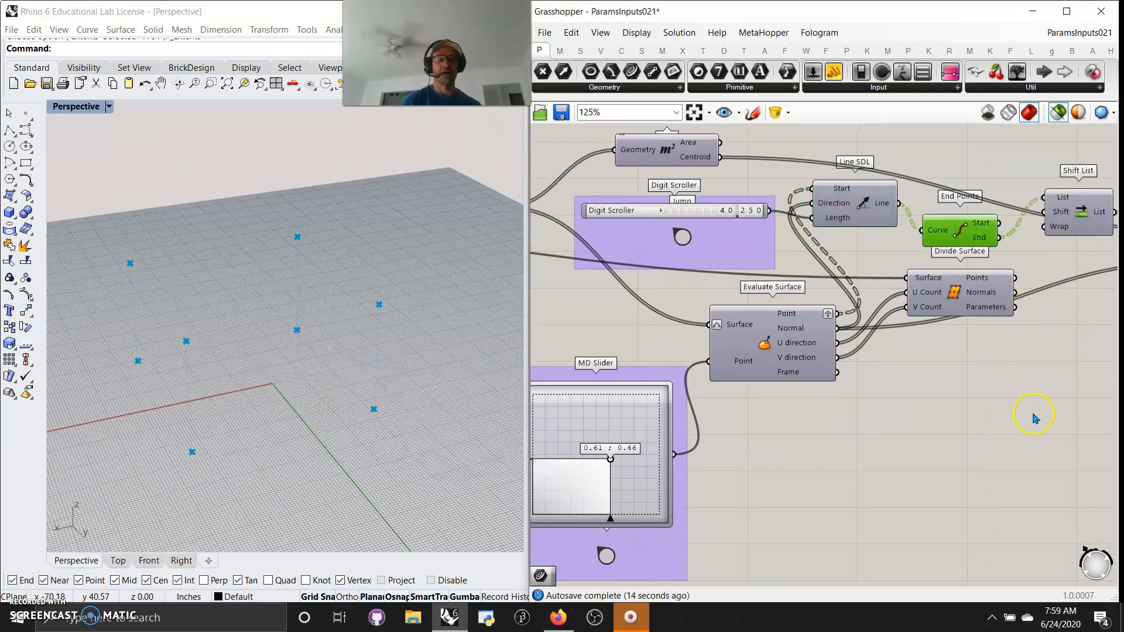
right_click_drag(1028, 414, 956, 446)
left_click(1004, 241)
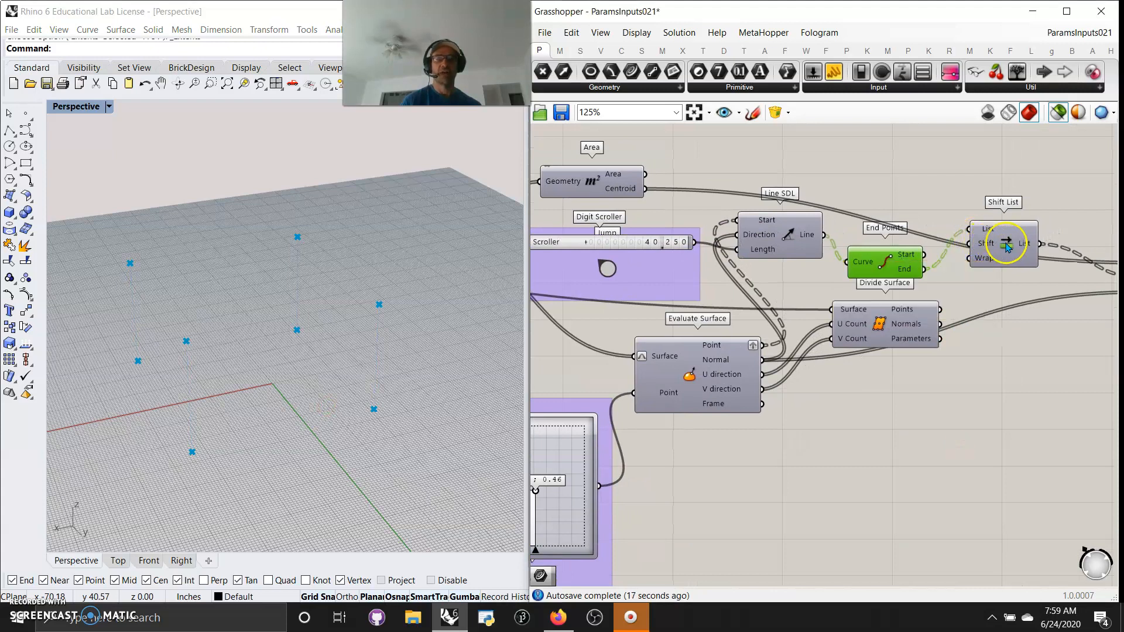
left_click(661, 196)
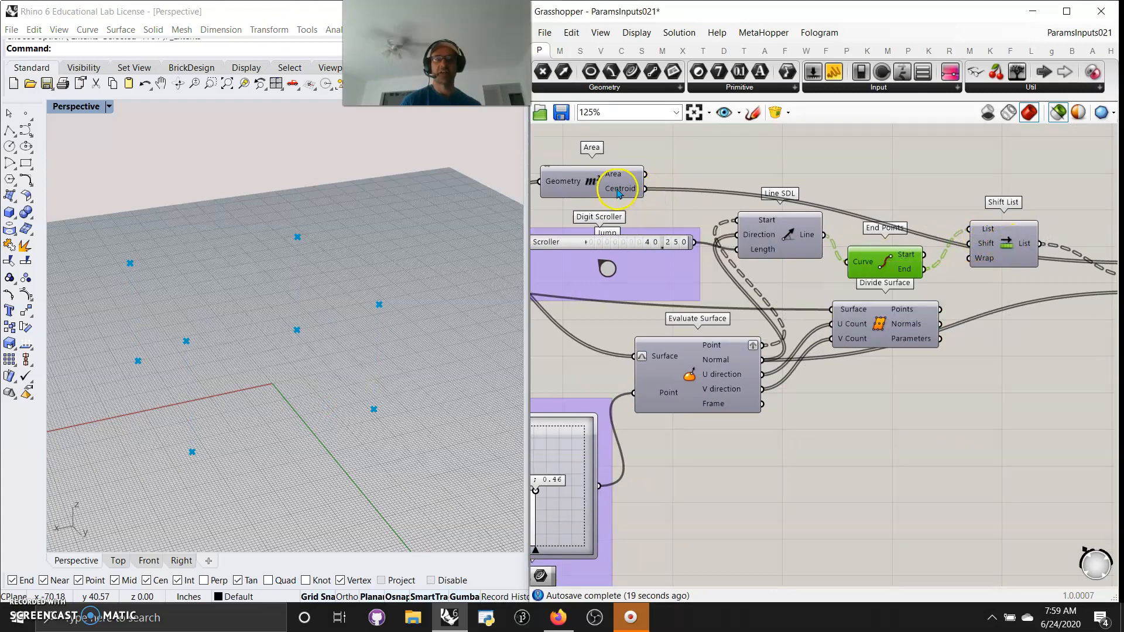
left_click_drag(1008, 247, 1014, 215)
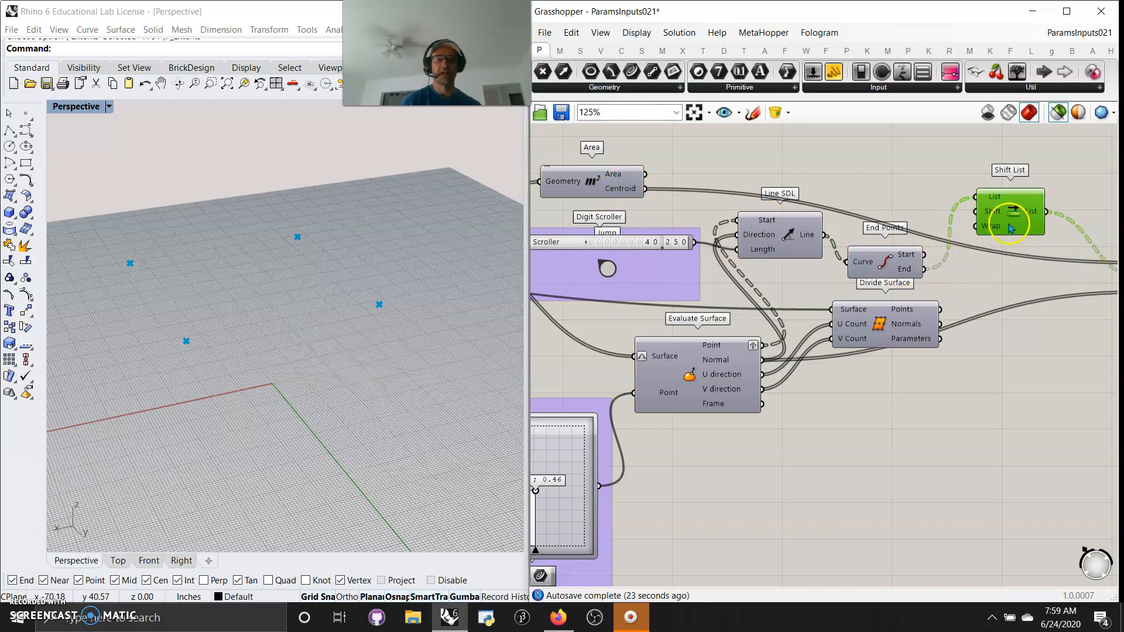
- Move Divide Surface down away from End Points, comparing its points with the preview of the full structure
mouse_move(888, 326)
left_mouse_down()
mouse_move(923, 360)
mouse_move(910, 398)
mouse_move(899, 326)
mouse_move(887, 404)
mouse_move(885, 346)
left_mouse_up()
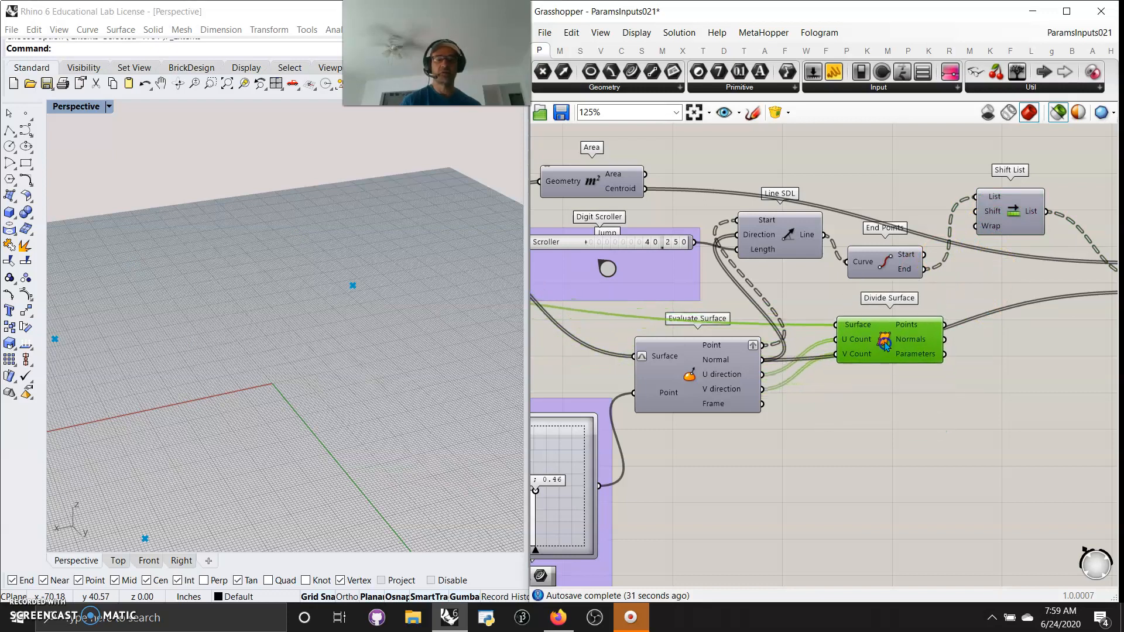
left_click(1060, 117)
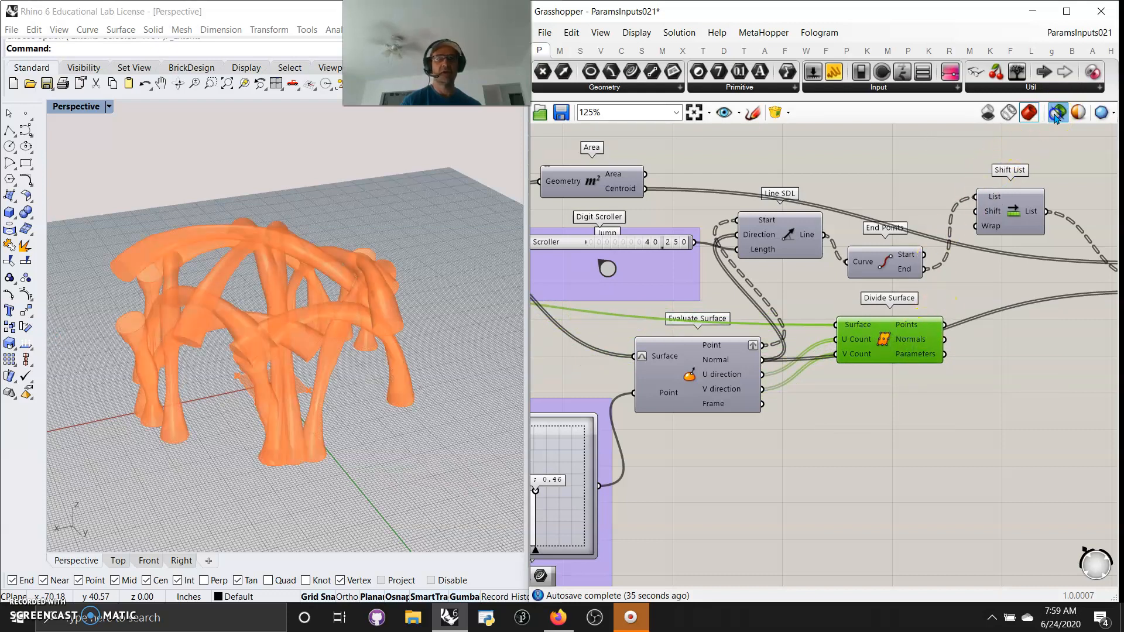
left_click(1056, 117)
left_click_drag(891, 343, 895, 347)
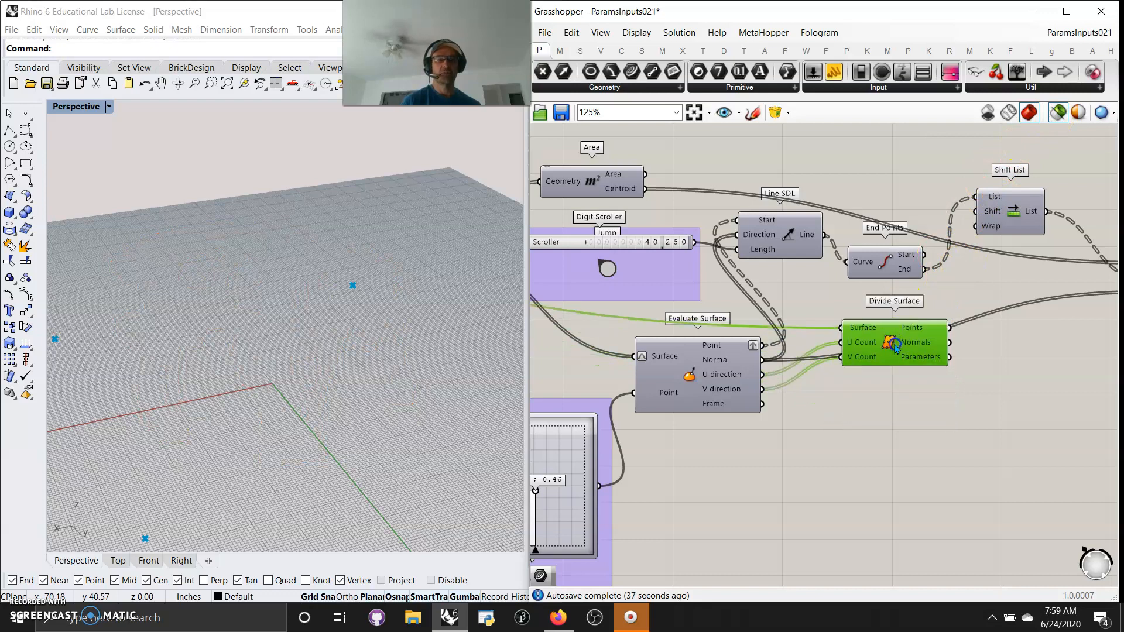
- Inspect the previews of Shift List, Line SDL and End Points to trace how the line ends are passed on
right_click_drag(1015, 368, 873, 416)
left_click(879, 259)
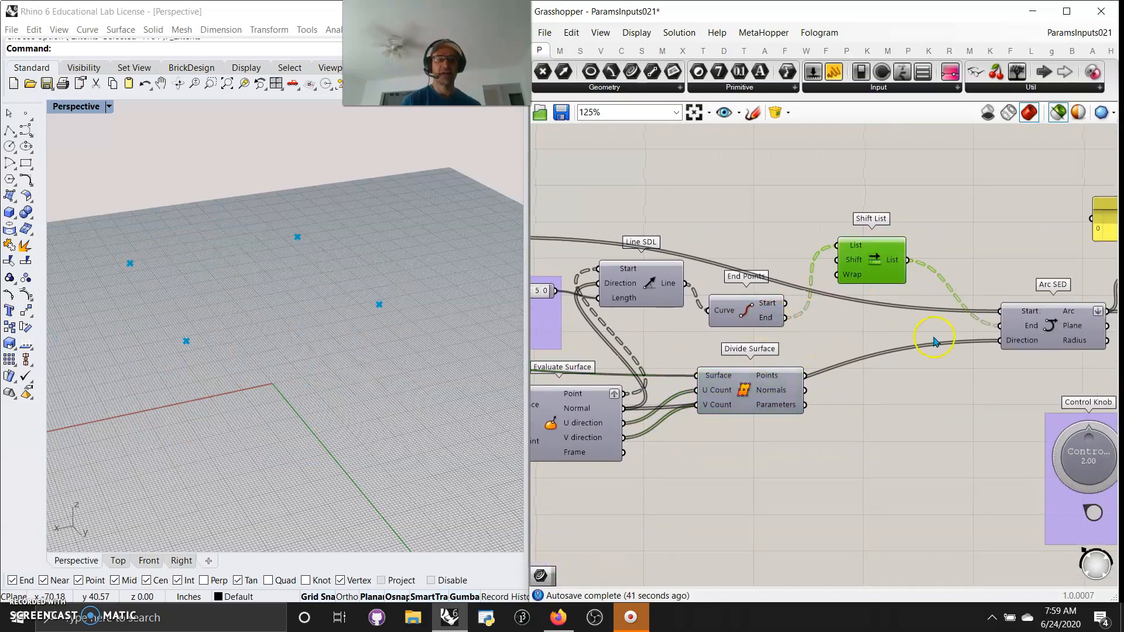
right_click_drag(778, 351, 958, 392)
left_click(659, 279)
right_click_drag(1056, 386, 873, 333)
left_click(835, 253)
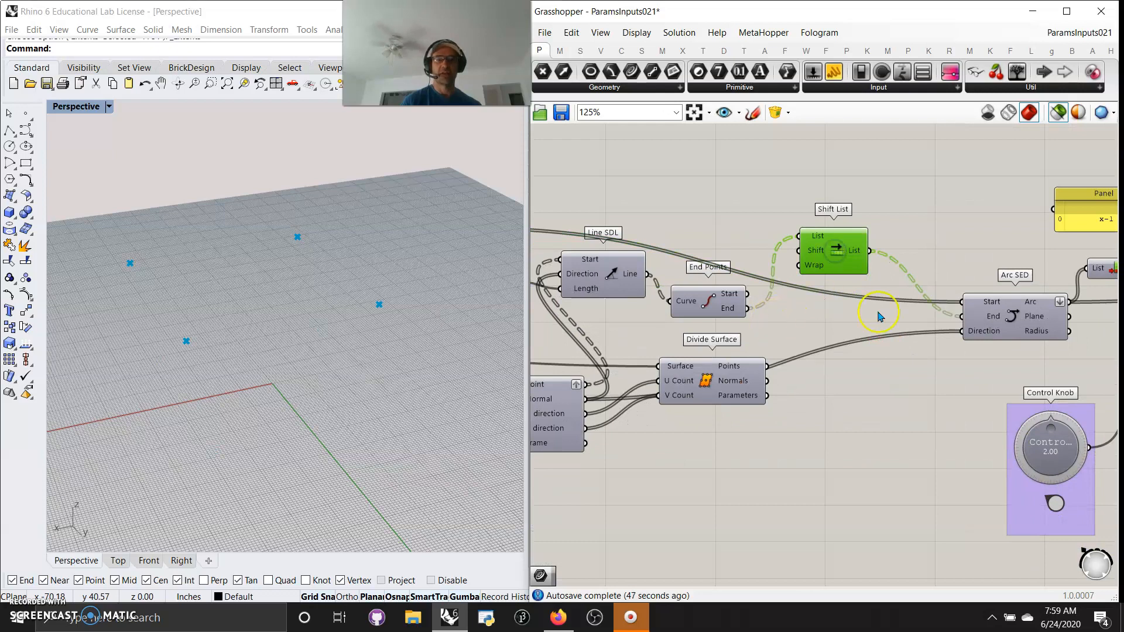
left_click(728, 306)
right_click_drag(808, 341, 910, 369)
right_click_drag(1006, 405, 835, 358)
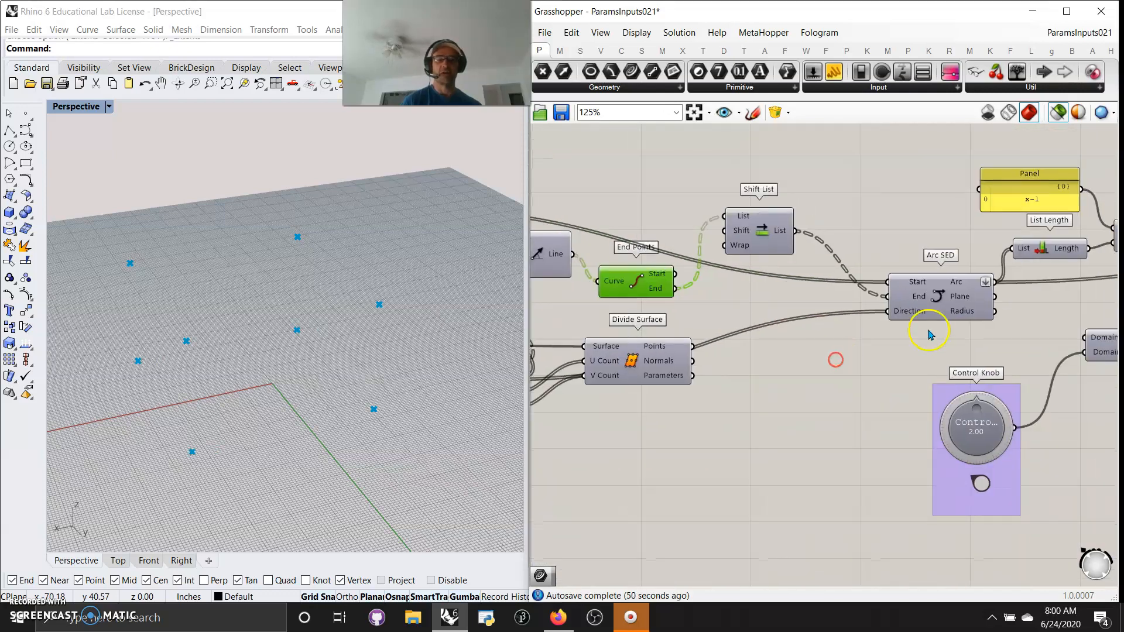
- Trace the Start, End and Direction inputs of Arc SED and examine its arcs in the viewport
left_click(934, 297)
right_click_drag(729, 321, 950, 409)
left_click_drag(614, 300, 623, 300)
left_click(1021, 337)
right_click_drag(1047, 426, 846, 373)
left_click(993, 343)
right_click_drag(889, 443, 899, 399)
right_click_drag(304, 328, 375, 363)
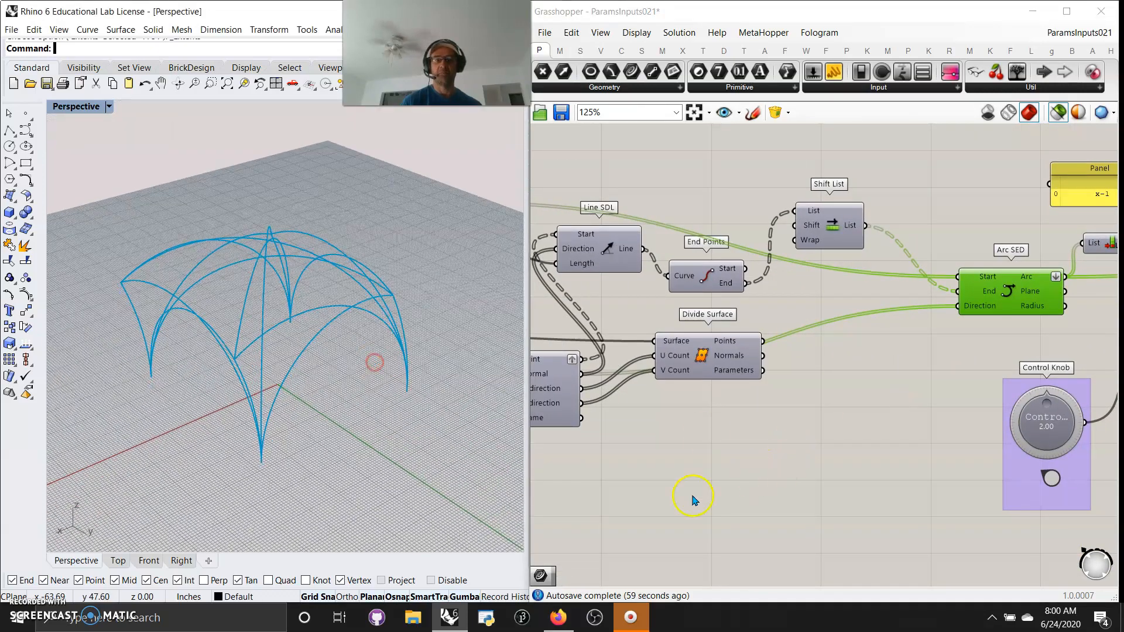
- Reposition the MD Slider's handle several times to reshape the previewed arcs
right_click_drag(658, 509, 833, 489)
right_click_drag(673, 485, 841, 428)
left_click_drag(698, 430, 619, 462)
left_click_drag(669, 493, 702, 410)
right_click_drag(404, 328, 363, 388)
left_click(703, 410)
mouse_move(703, 411)
left_mouse_down()
mouse_move(705, 424)
mouse_move(711, 400)
left_mouse_up()
- Trace the Arc SED output through List Length and Evaluate, and try Control Knob values including 2.00 and 0.28
right_click_drag(906, 432, 616, 467)
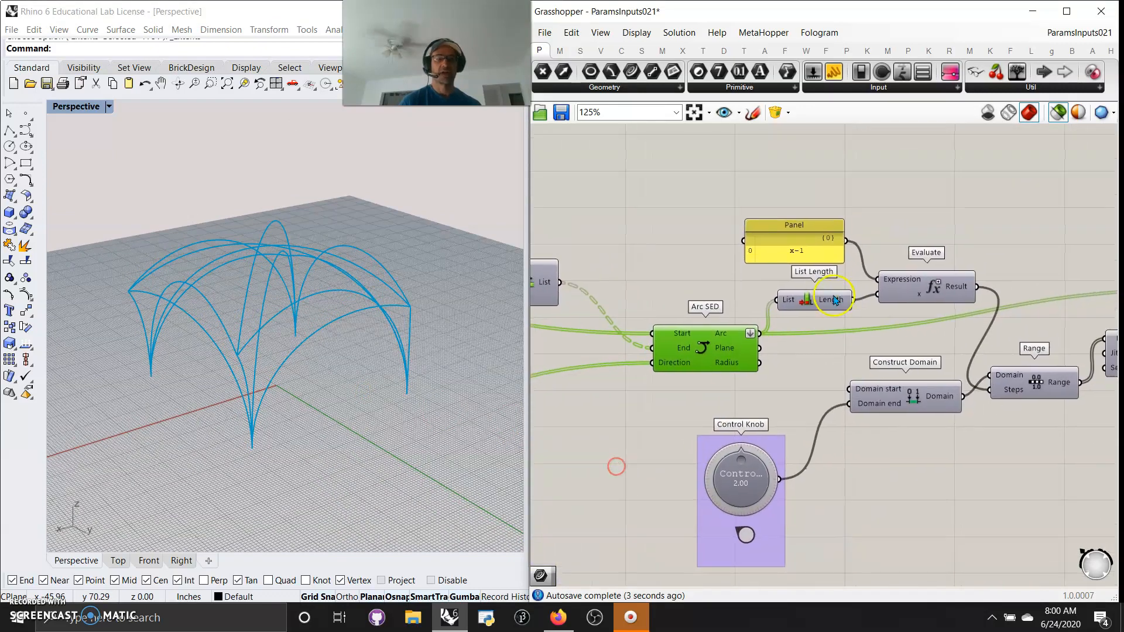
left_click_drag(769, 318, 726, 354)
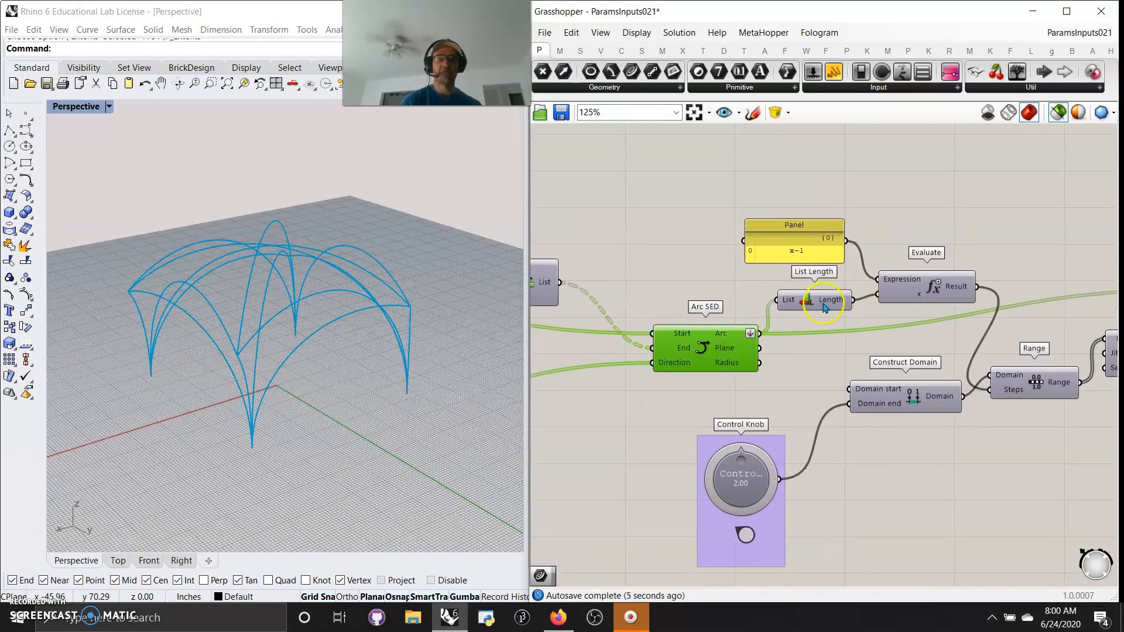
right_click_drag(1001, 529, 863, 476)
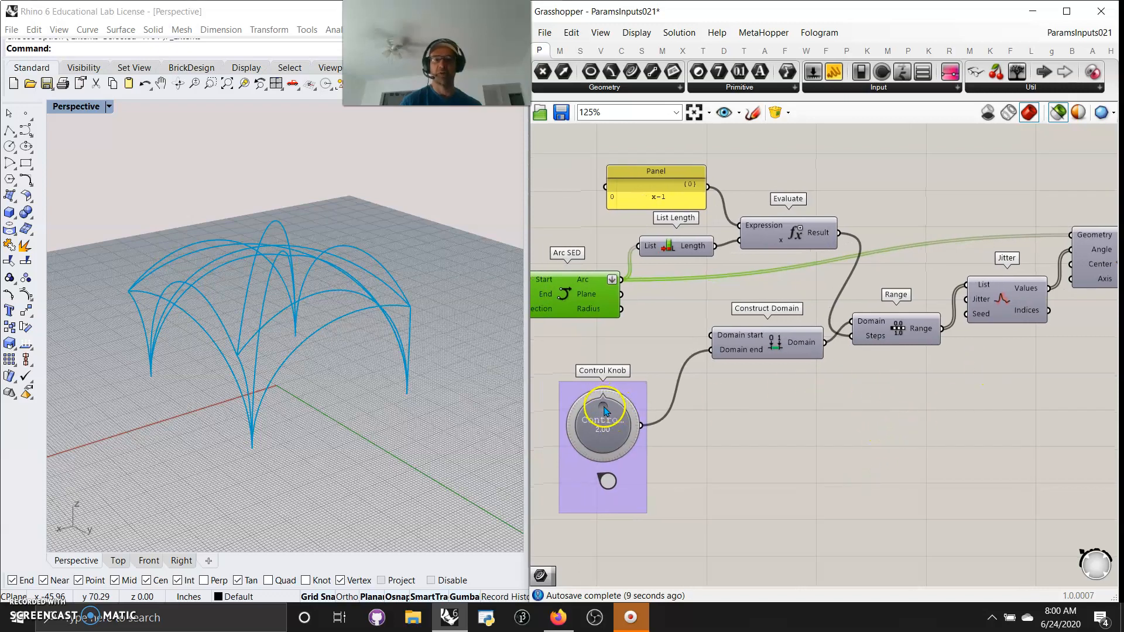
left_click_drag(616, 404, 579, 445)
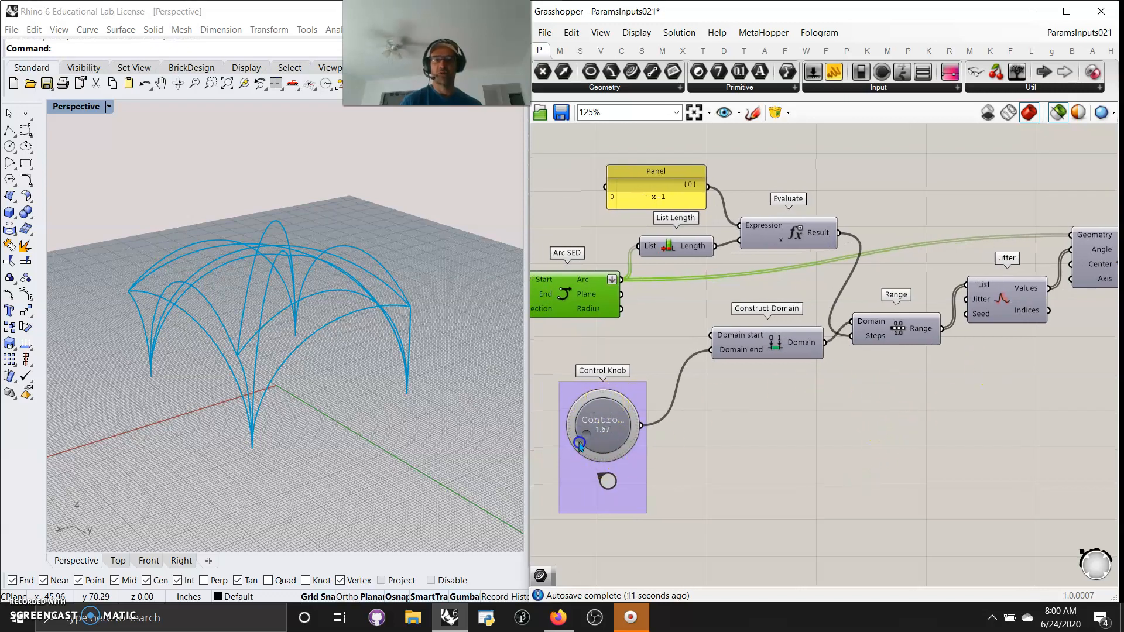
left_click_drag(677, 402, 567, 385)
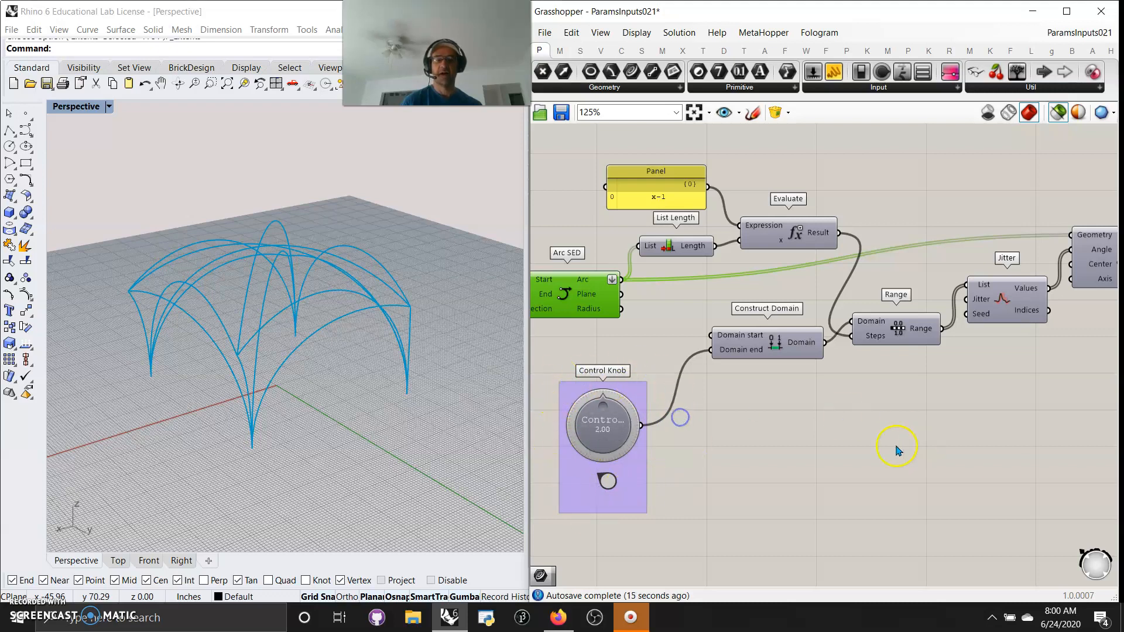
left_click_drag(684, 493, 627, 417)
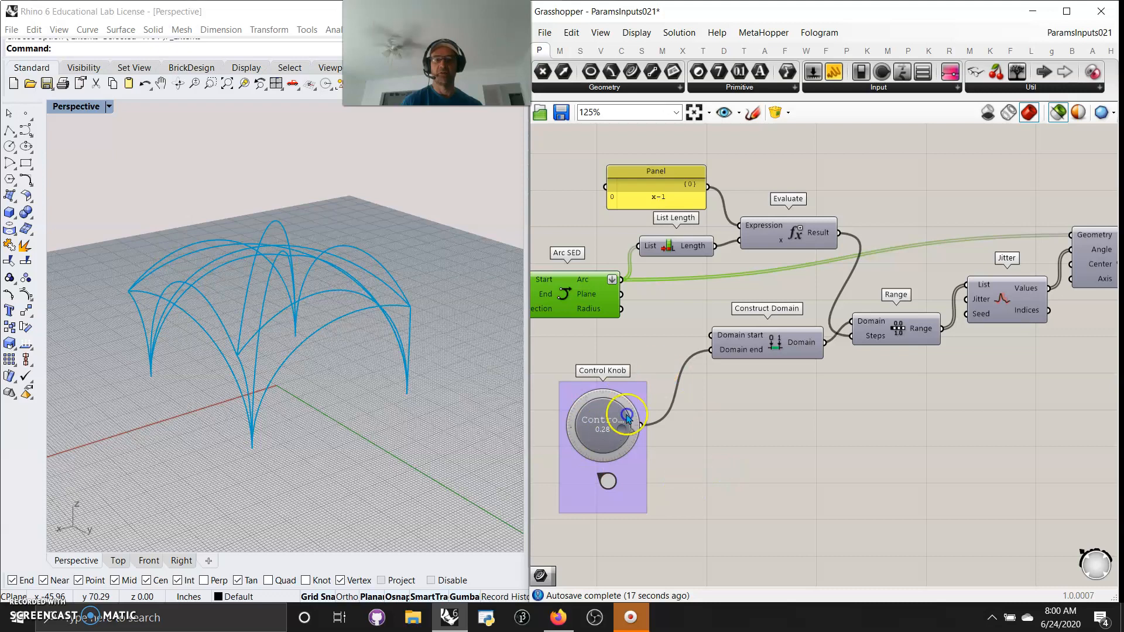
- Preview the Rotate 3D arcs and turn the Control Knob feeding Construct Domain's end to 0.00
right_click_drag(971, 424, 928, 406)
left_click(887, 283)
left_click(605, 378)
left_click_drag(605, 377, 647, 371)
left_click_drag(658, 416, 552, 340)
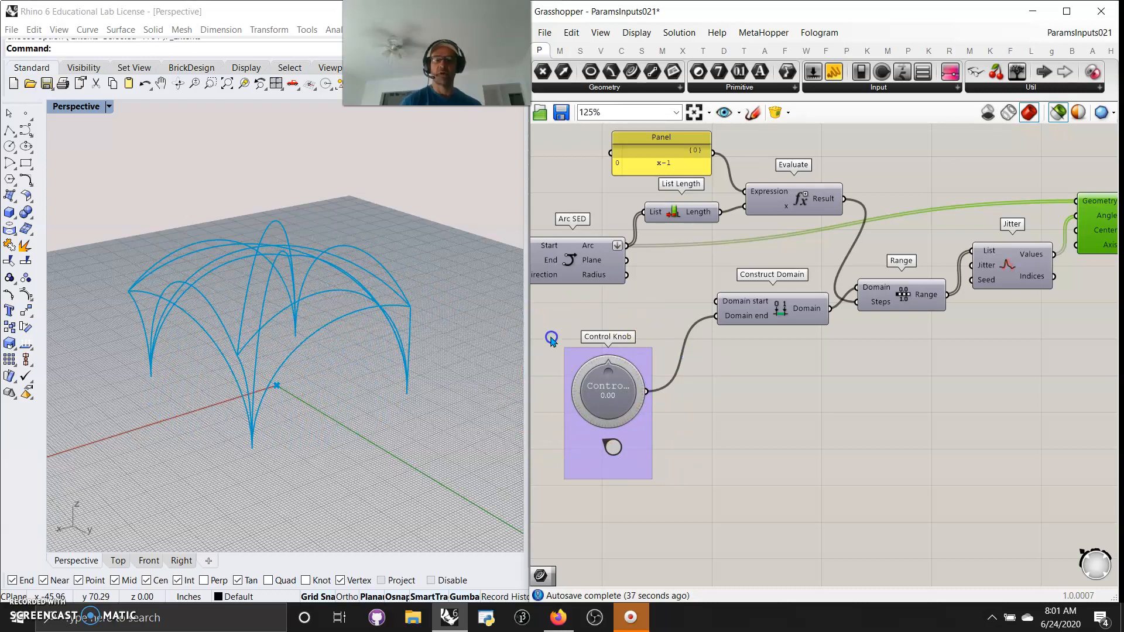
left_click_drag(552, 343, 587, 292)
- Check the Pipe Variable and move its Range component closer to the Graph Mappers
right_click_drag(978, 432, 657, 509)
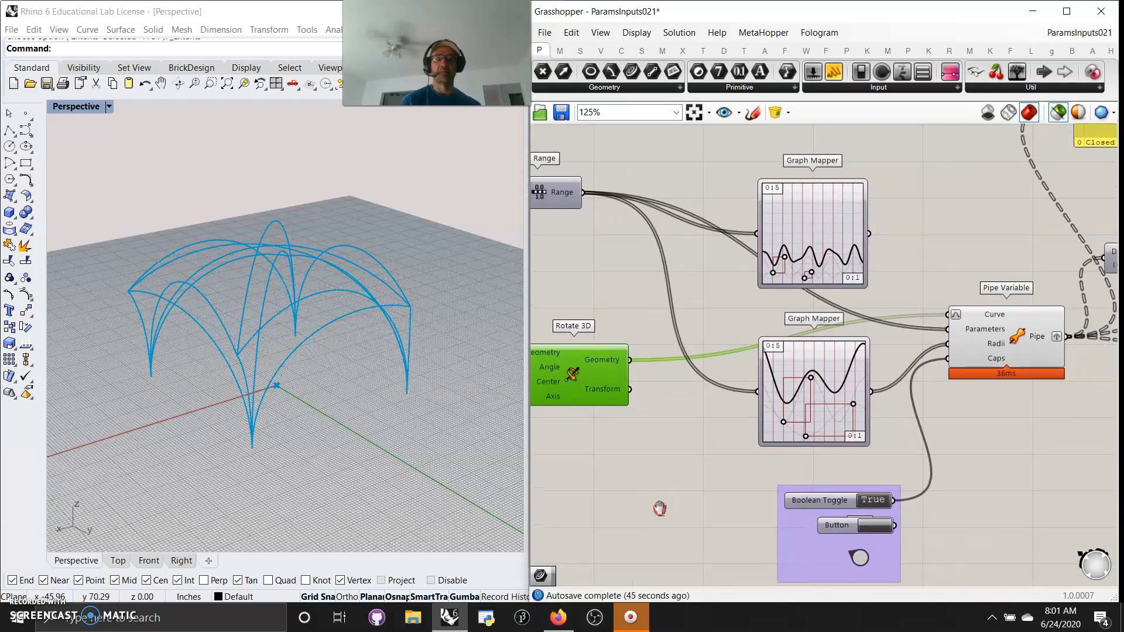
left_click(1021, 351)
right_click_drag(657, 301, 757, 325)
left_click_drag(646, 221, 729, 202)
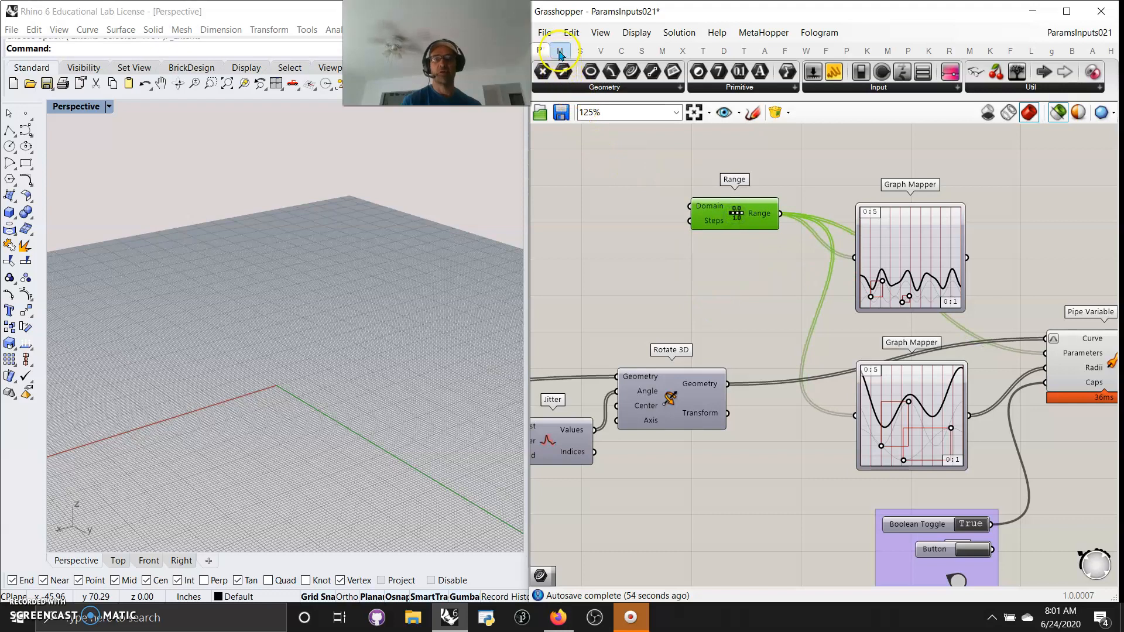
- Try feeding the Range's Domain from a new Construct Domain component, and delete that component again
left_click(560, 50)
left_click_drag(551, 93, 625, 186)
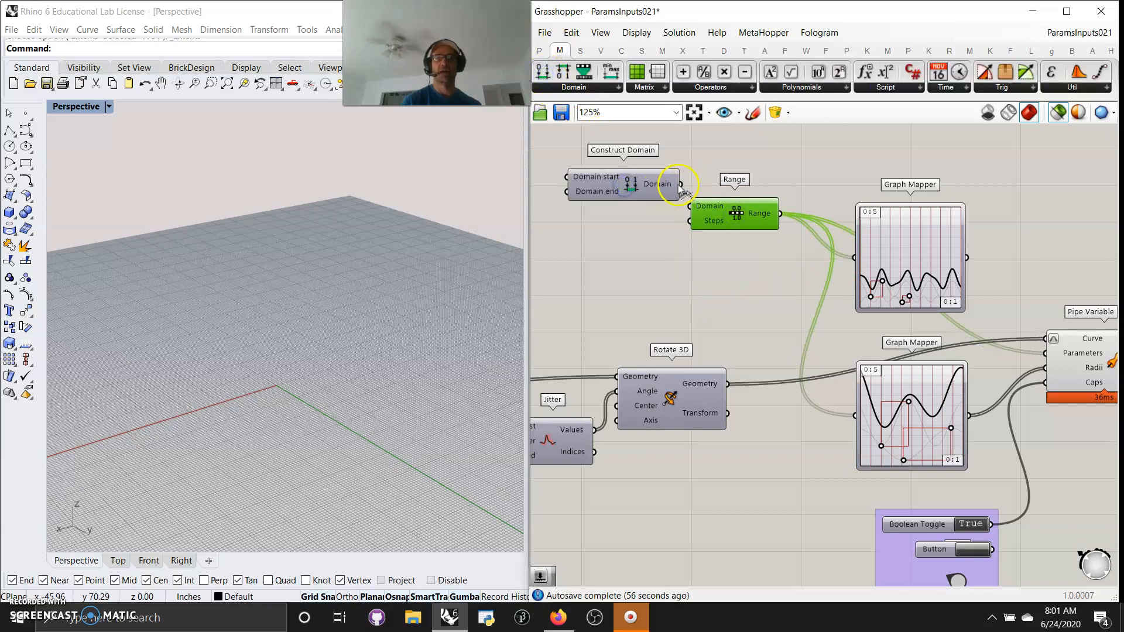
left_click_drag(692, 223, 692, 220)
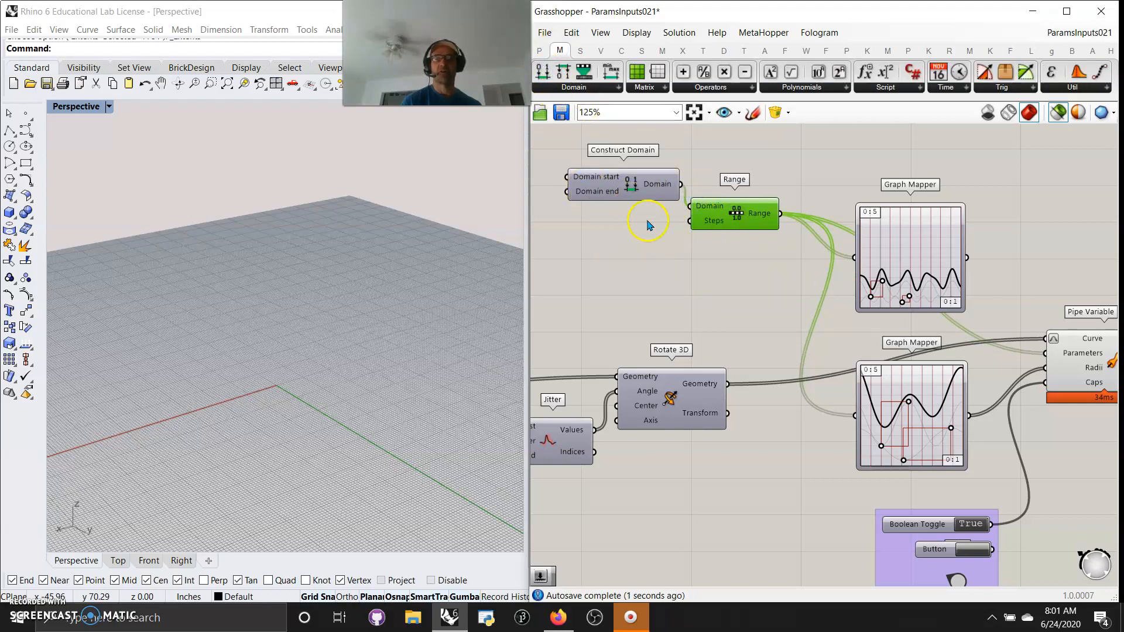
left_click(604, 185)
key("Delete")
- Inspect the lower Graph Mapper that drives the pipe radii and preview the Pipe Variable structure
right_click_drag(782, 367, 664, 297)
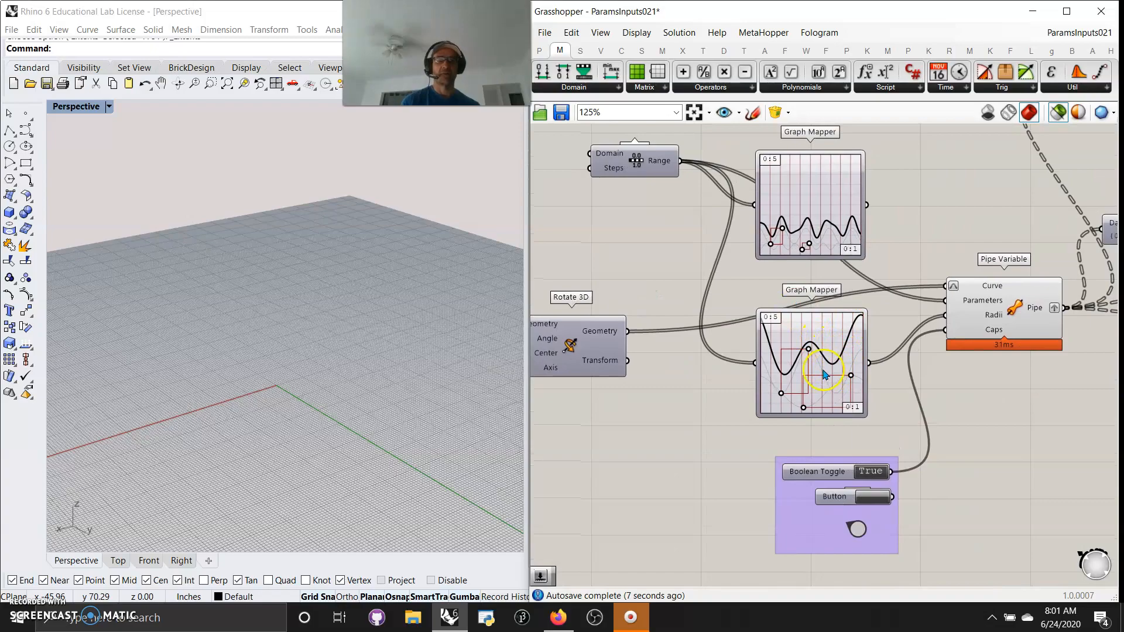
left_click(822, 355)
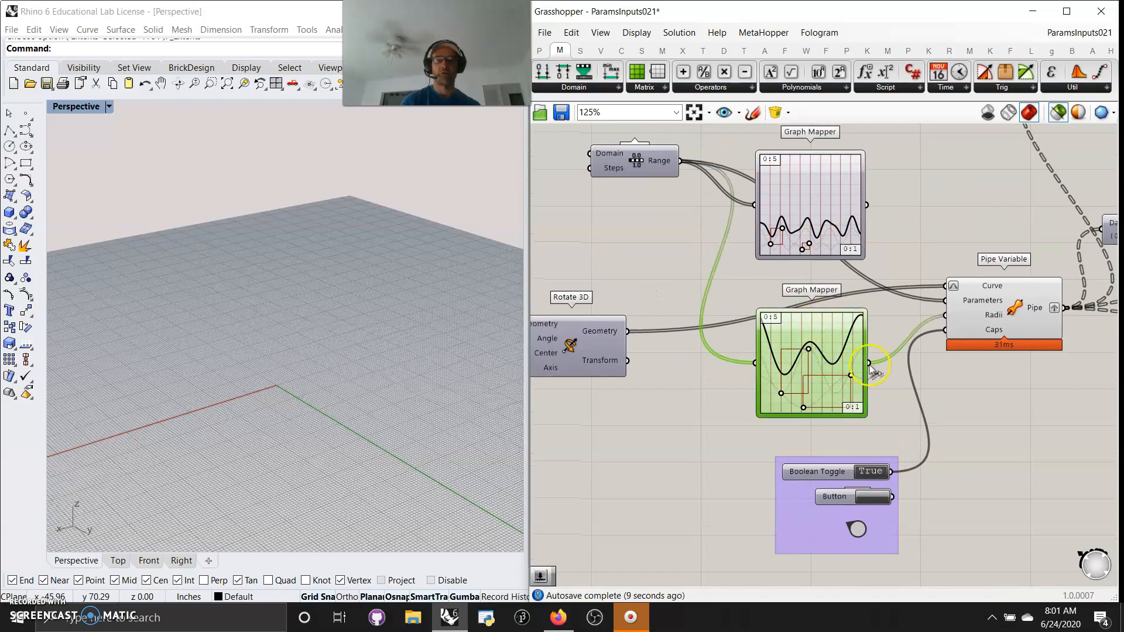
left_click(1015, 310)
mouse_move(376, 377)
right_mouse_down()
mouse_move(451, 413)
mouse_move(357, 396)
mouse_move(371, 387)
right_mouse_up()
right_click_drag(649, 459, 642, 462)
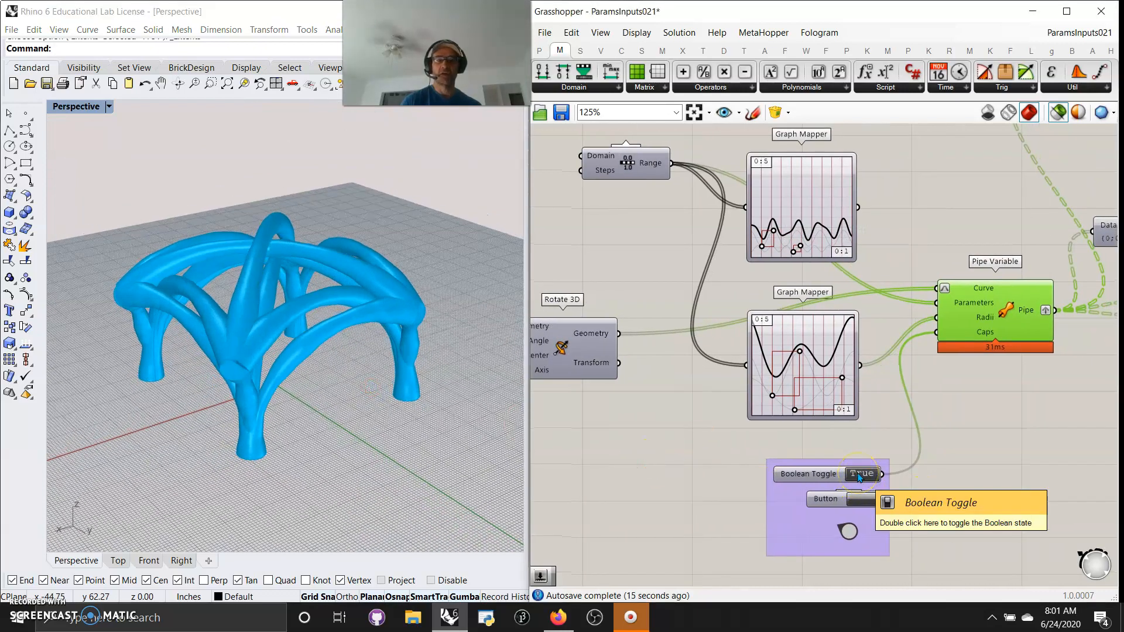
- Examine the graph types offered for the upper Graph Mapper and choose Sine Summation
mouse_move(855, 206)
left_mouse_down()
mouse_move(945, 291)
mouse_move(864, 257)
mouse_move(861, 217)
left_mouse_up()
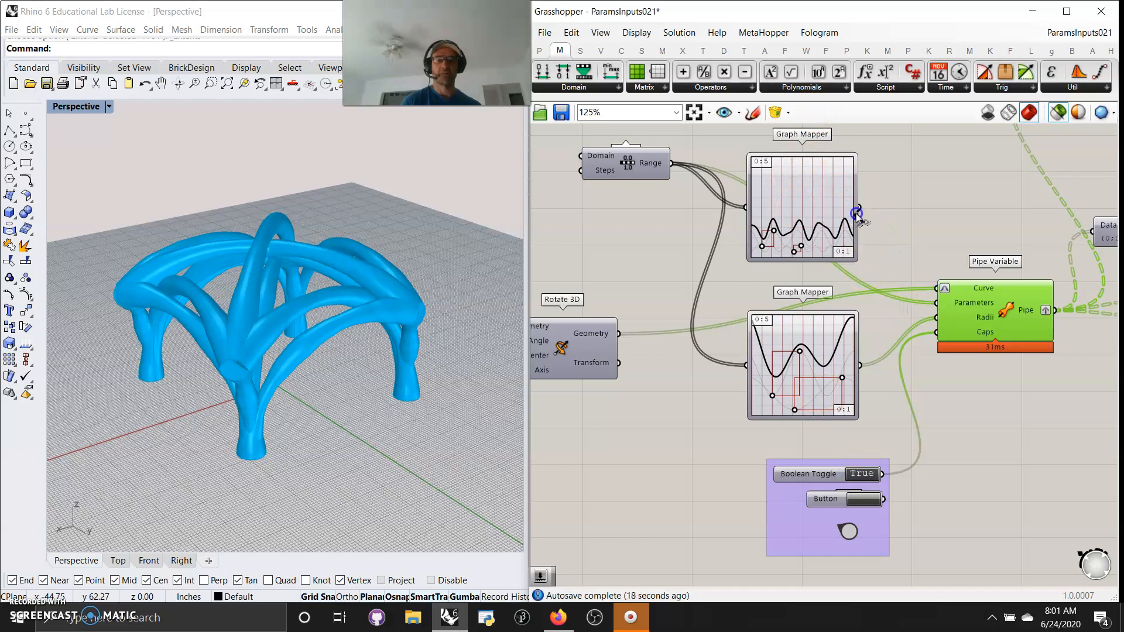
right_click(796, 222)
mouse_move(868, 382)
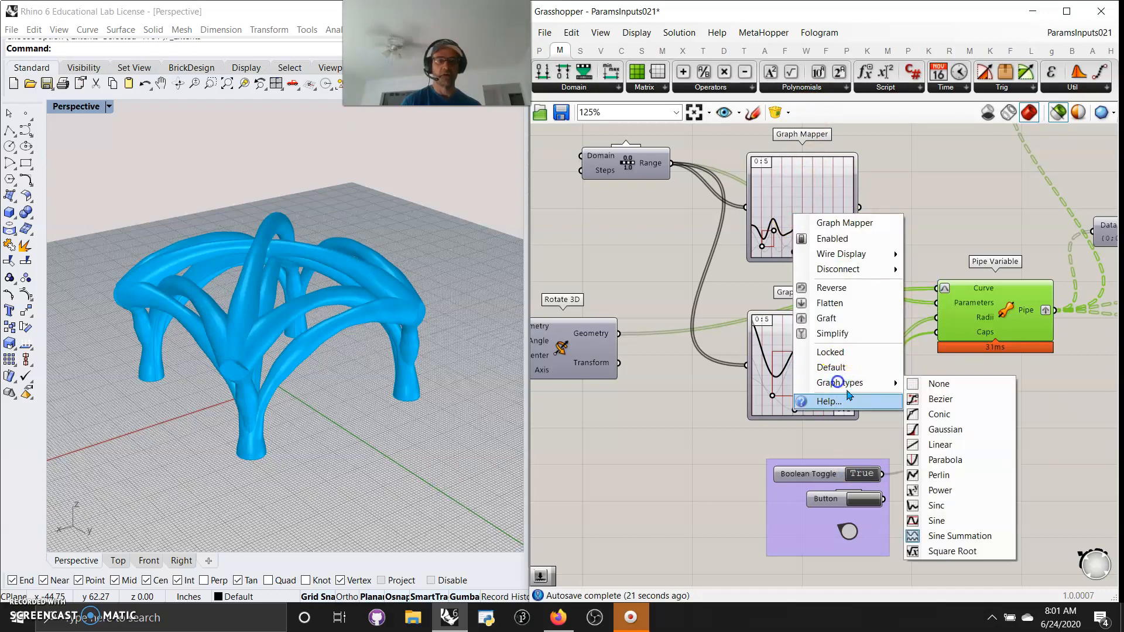
left_click(939, 543)
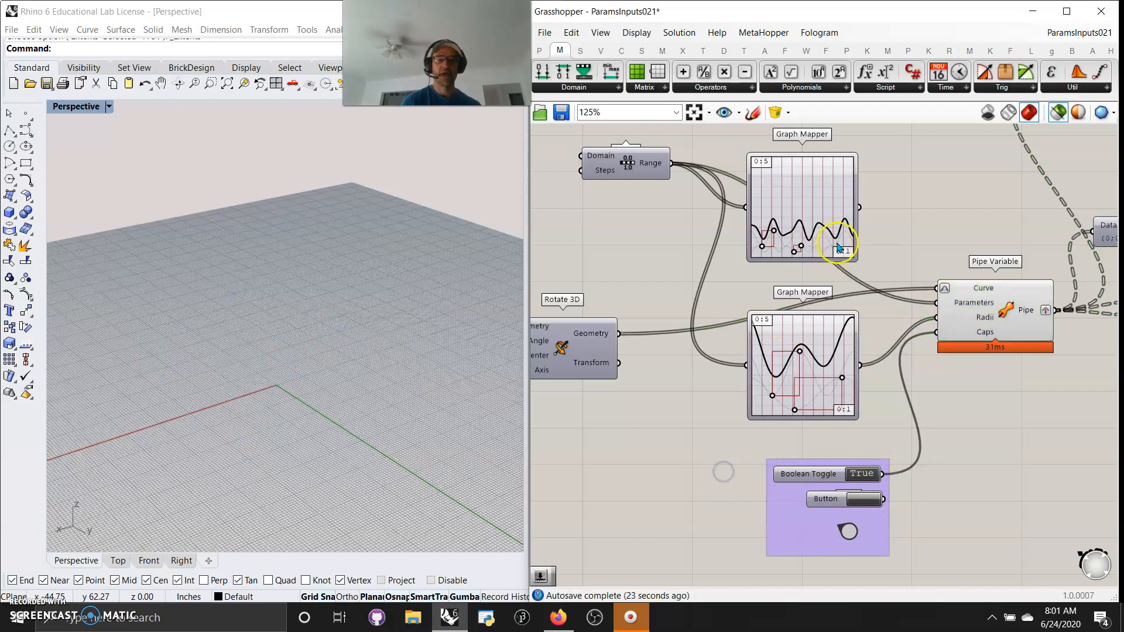
- Try feeding the Pipe Variable's Radii and Parameters from the upper Graph Mapper, Radii from the lower one, and Curve from the Range
left_click_drag(860, 209, 957, 335)
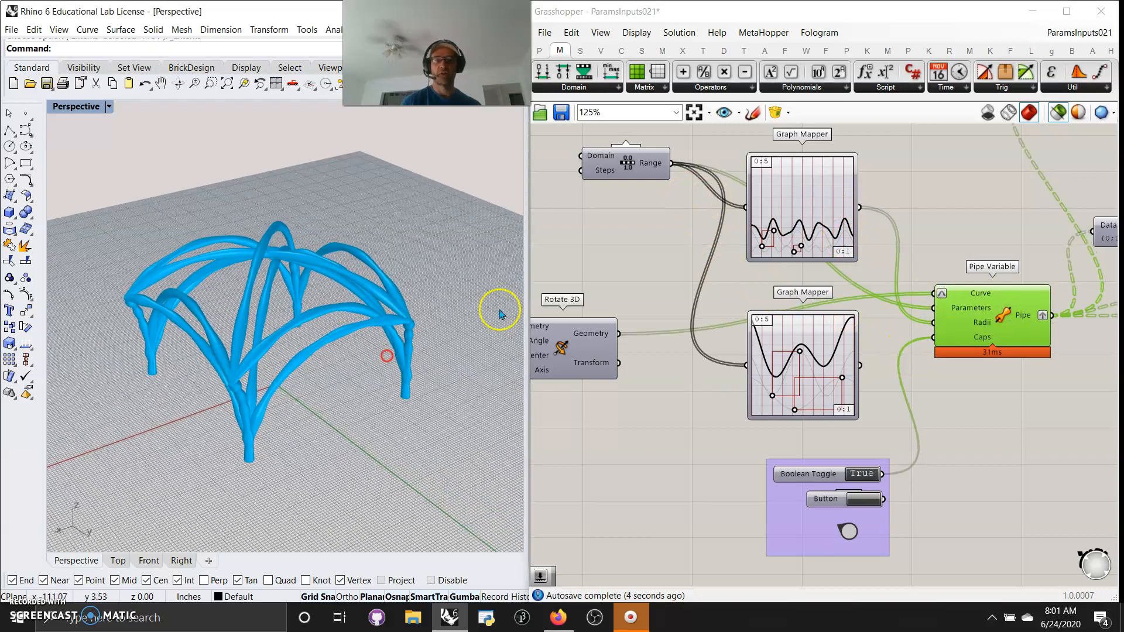
left_click_drag(860, 208, 937, 311)
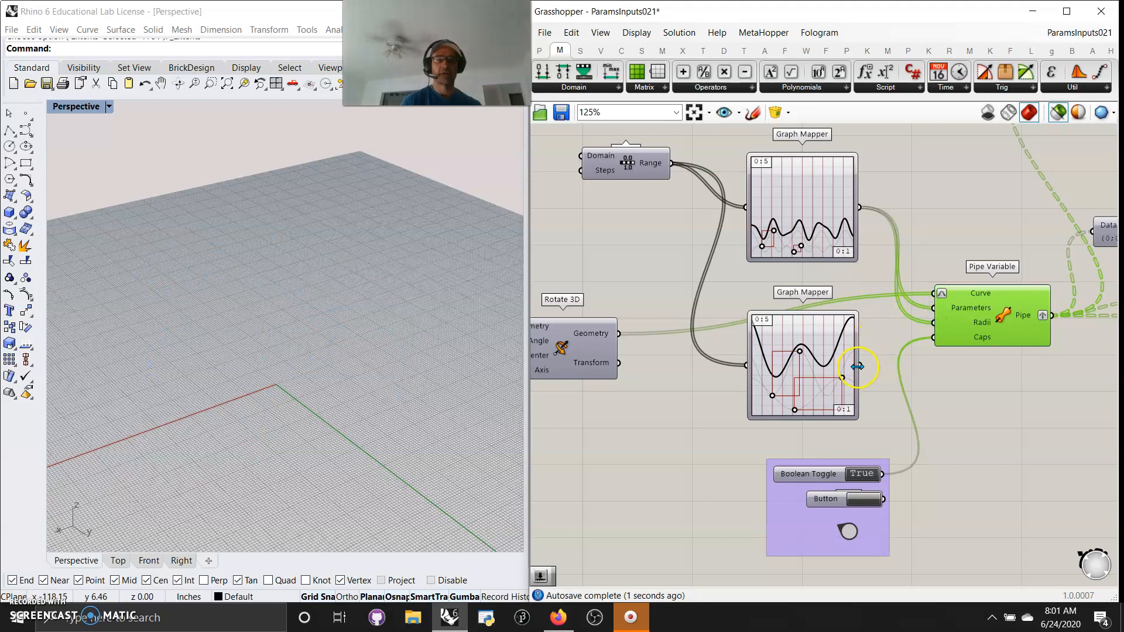
left_click_drag(860, 365, 932, 325)
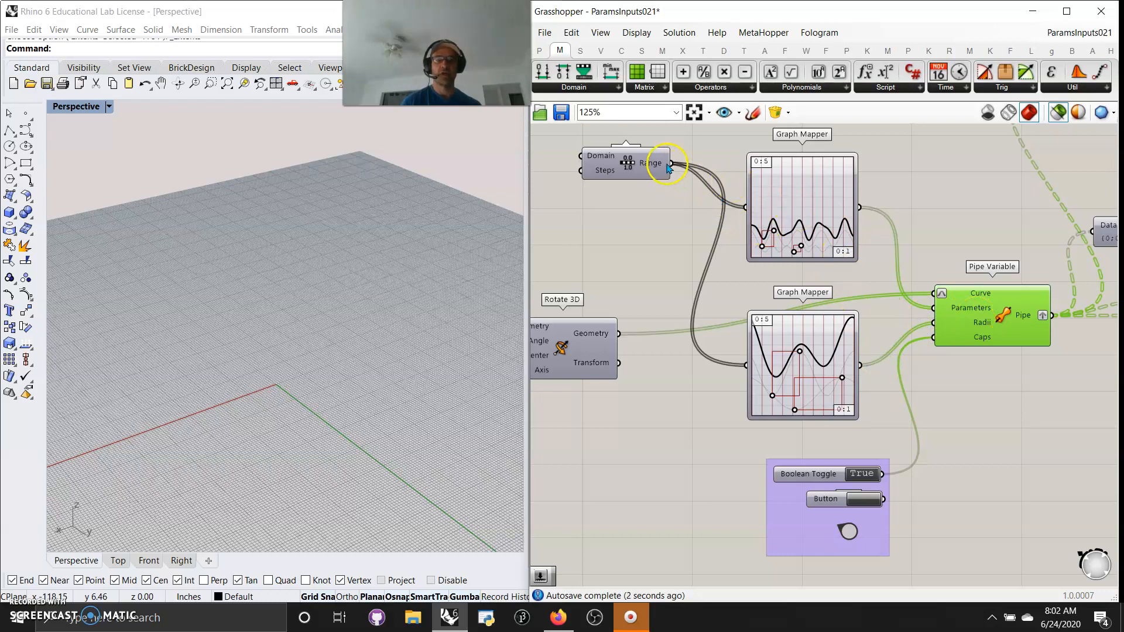
left_click_drag(673, 169, 992, 333)
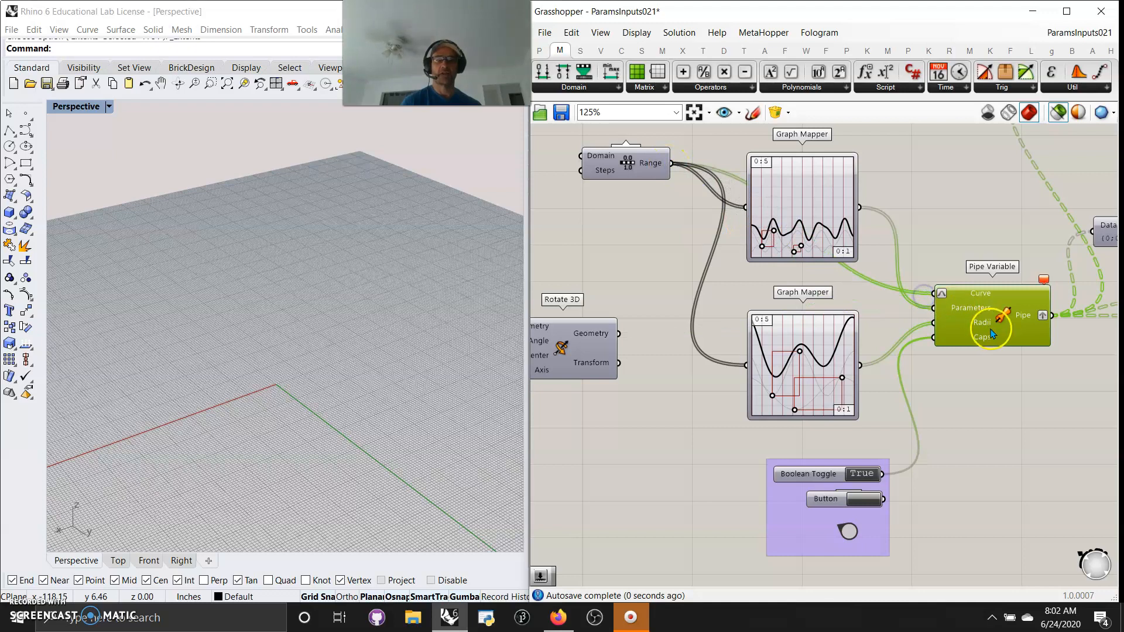
left_click_drag(804, 232, 808, 240)
- Undo the last wiring changes on the Pipe Variable back to the Range feeding Parameters and the upper Graph Mapper feeding Radii
key("ctrl+z")
key("ctrl+z")
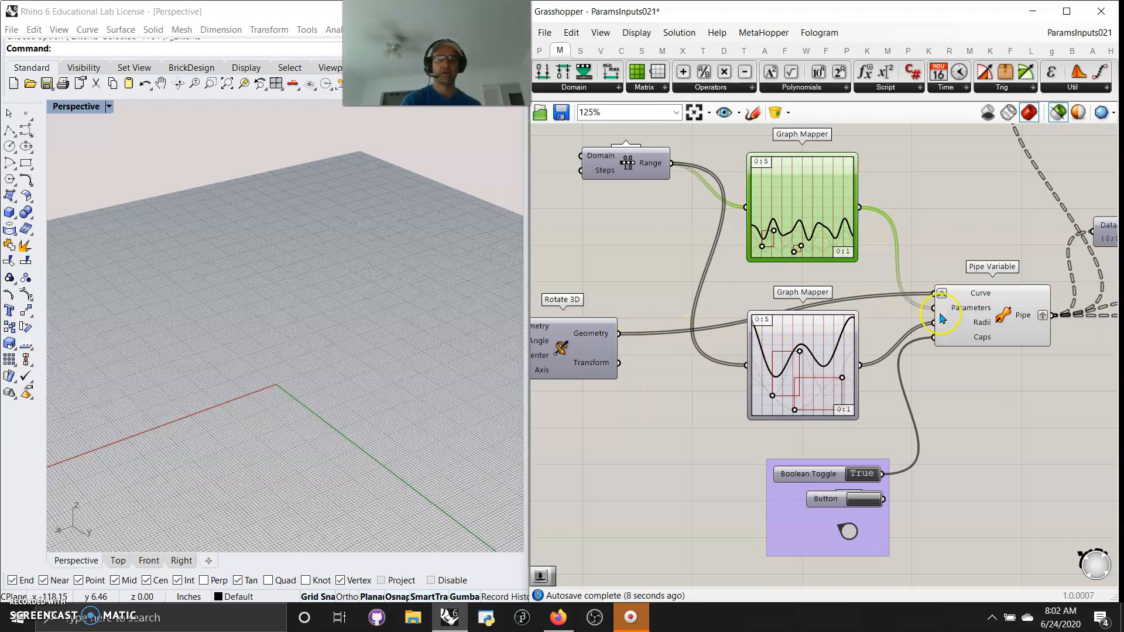
key("ctrl+z")
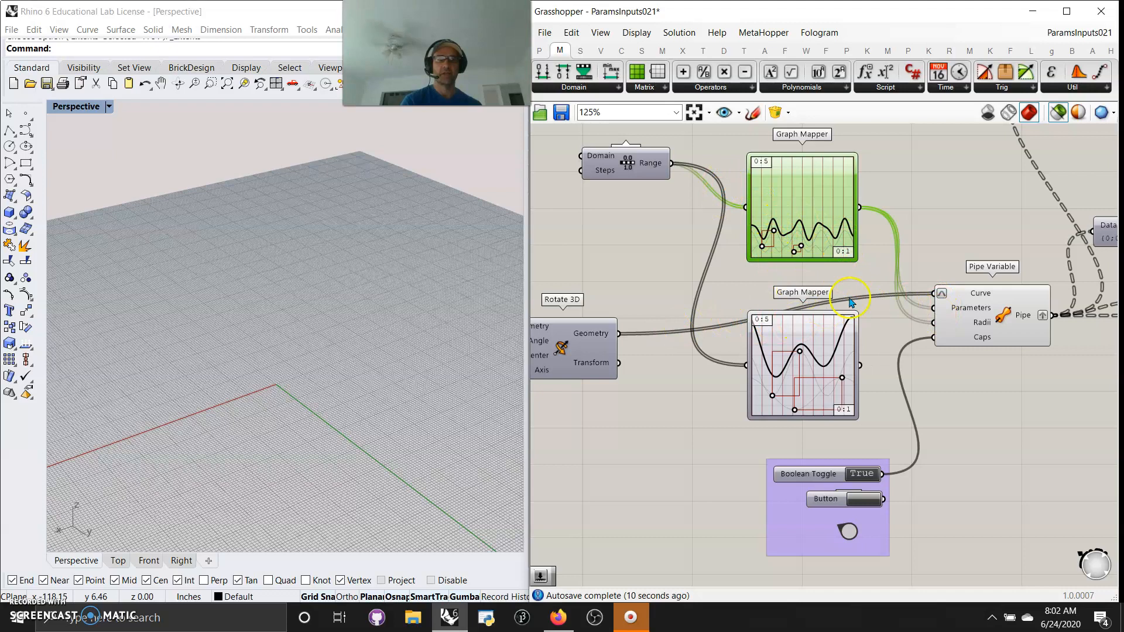
key("ctrl+z")
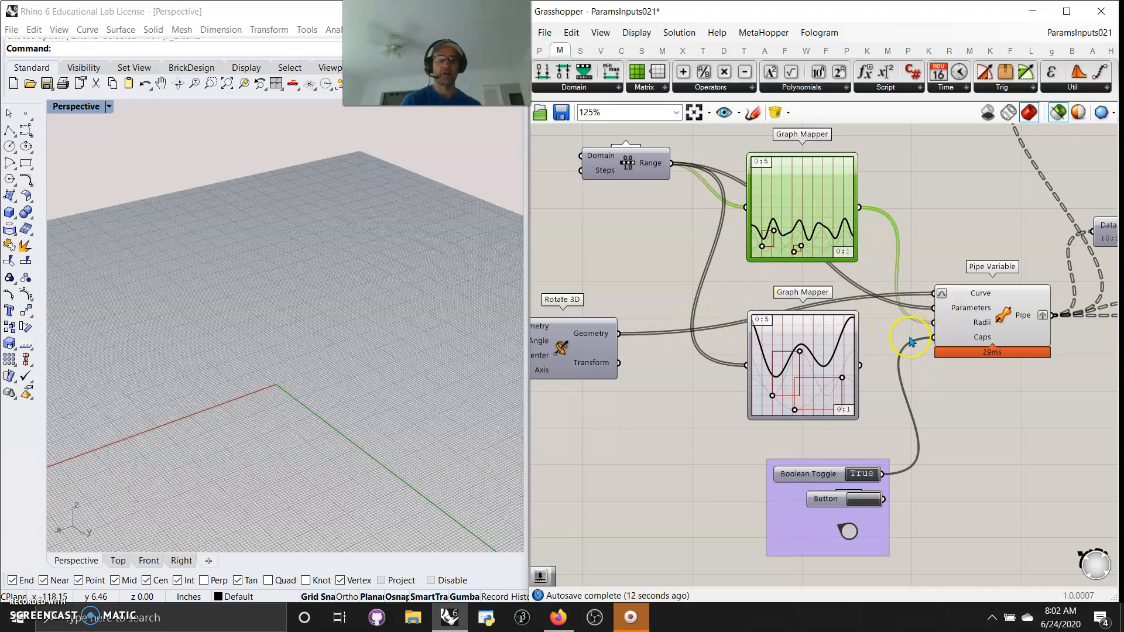
- Move the Range component slightly lower beside the Graph Mappers and preview the Pipe Variable structure
left_click_drag(643, 169, 638, 208)
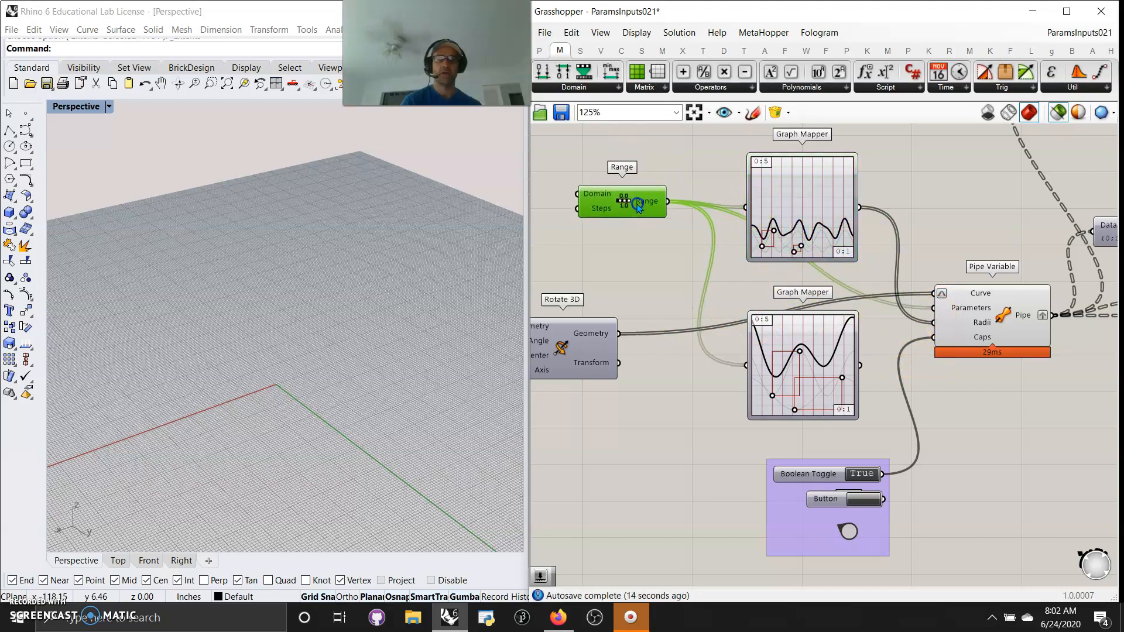
left_click(992, 332)
right_click_drag(992, 332, 906, 315)
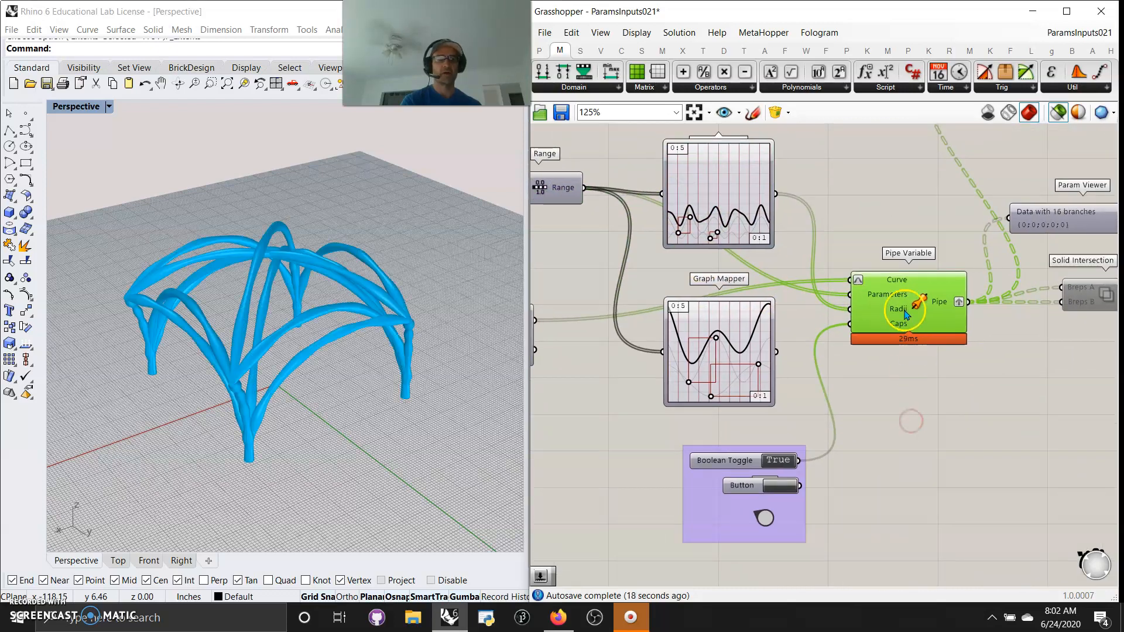
right_click_drag(937, 457, 905, 432)
- Set the Boolean Toggle to False and try driving the Pipe Variable's Caps from the Button before disconnecting it
left_click(748, 436)
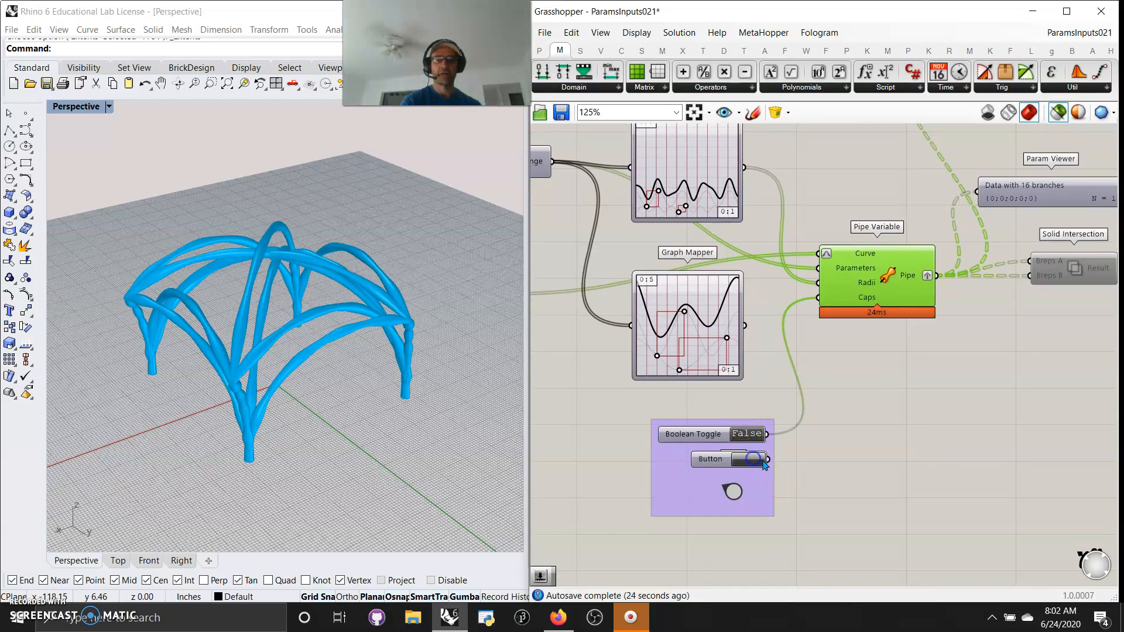
left_click_drag(822, 295, 753, 458)
left_click(754, 458)
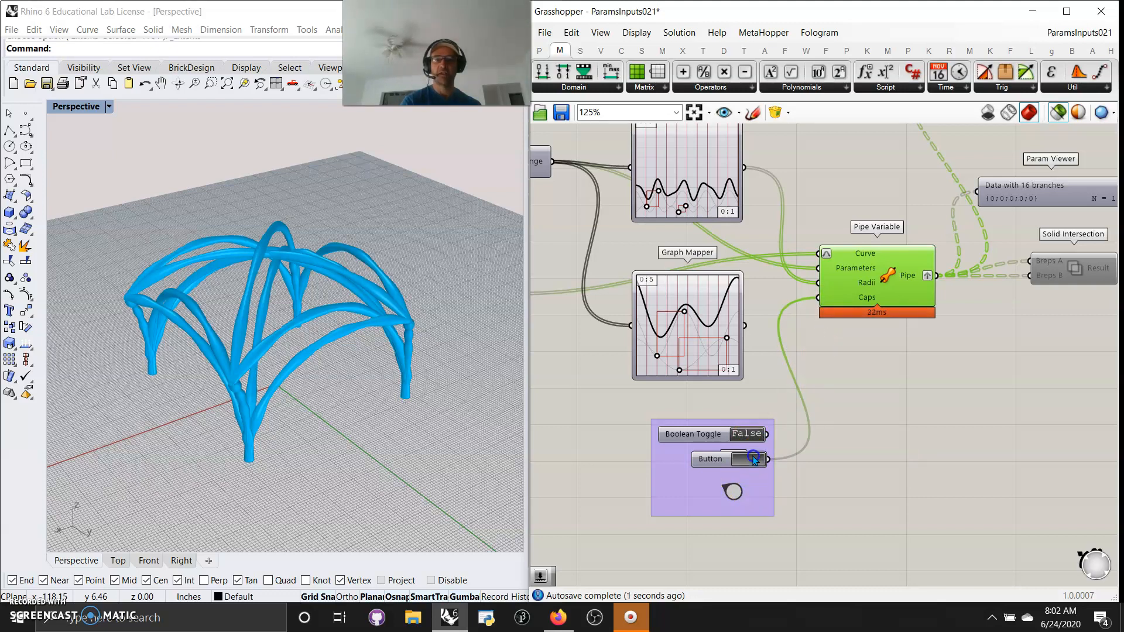
left_click(817, 433)
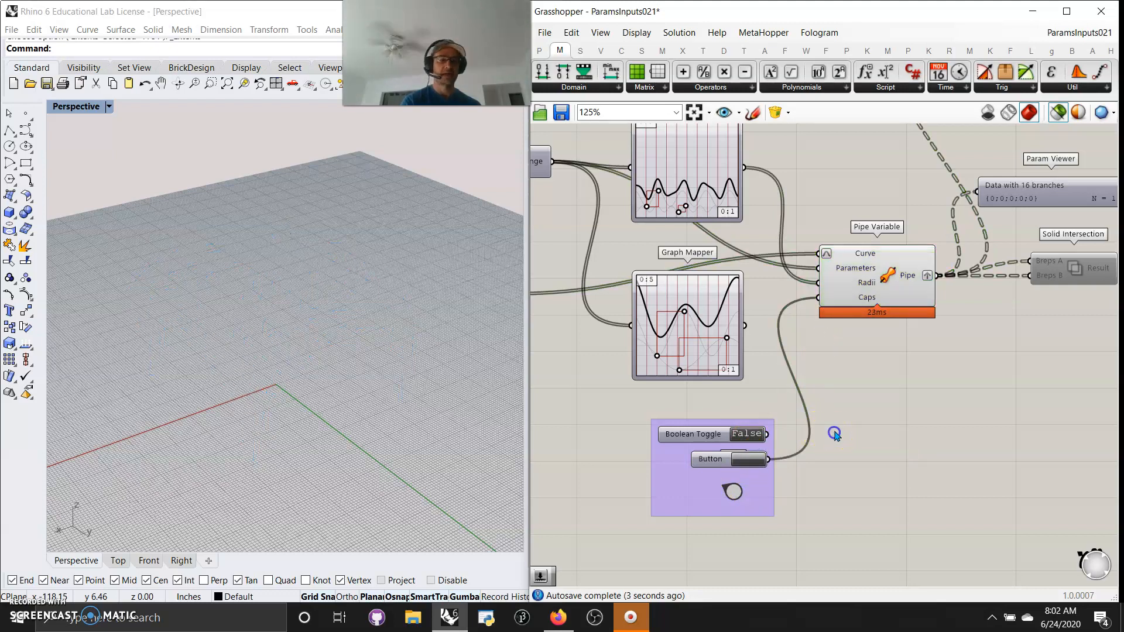
left_click_drag(772, 465, 867, 302, "ctrl")
- Set the Pipe Variable's Caps input to Round and inspect the pipe ends in the model
right_click(868, 302)
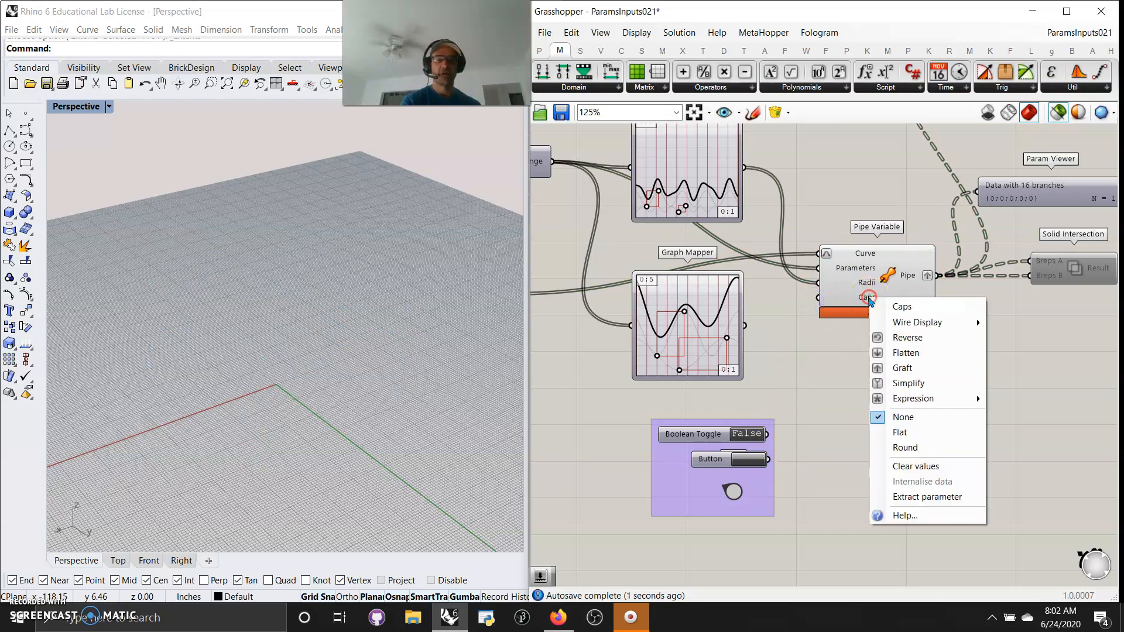
left_click(907, 448)
left_click(866, 288)
right_click_drag(310, 377, 349, 364)
scroll(351, 377, "up", 4)
scroll(328, 373, "up", 2)
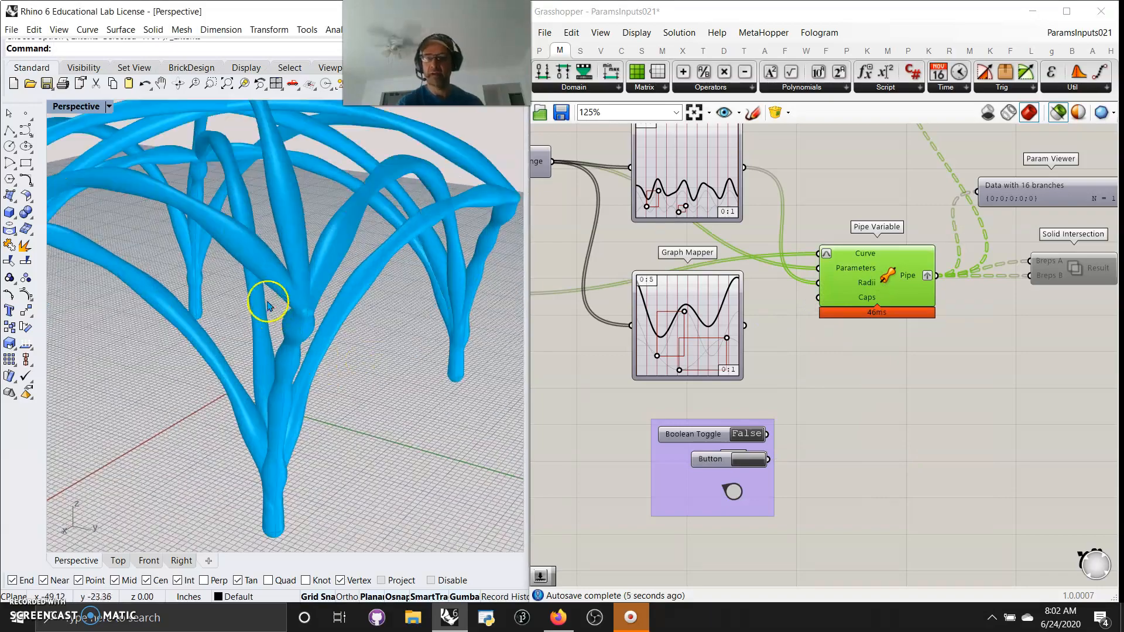
right_click_drag(309, 307, 304, 345)
scroll(304, 345, "down", 5)
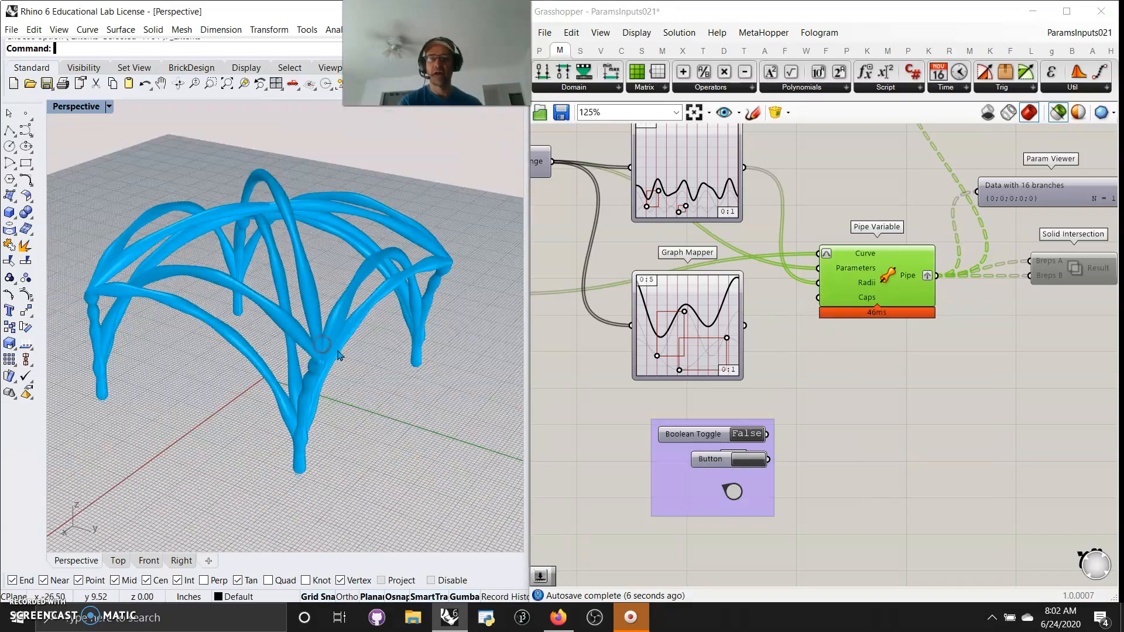
- Connect the lower Graph Mapper to the Pipe Variable's Radii input and view the pipe structure
left_click_drag(741, 325, 818, 282)
mouse_move(342, 379)
right_mouse_down()
mouse_move(368, 368)
mouse_move(358, 366)
right_mouse_up()
scroll(754, 403, "down", 3)
scroll(702, 438, "down", 2)
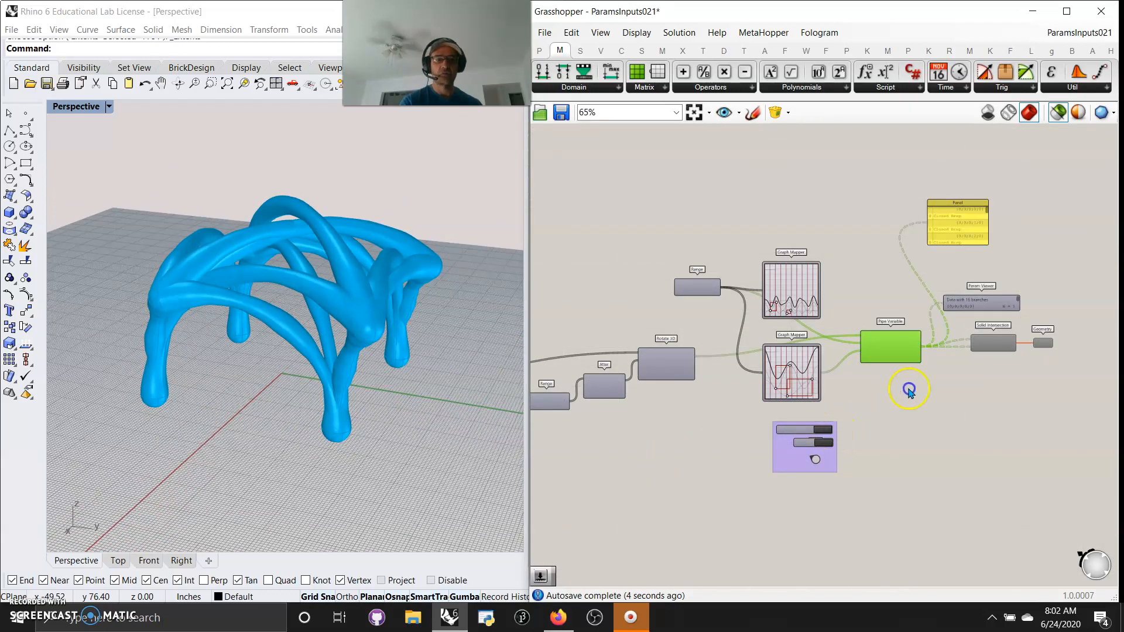
- Connect the Boolean Toggle to the Pipe Variable's Caps input and inspect the pipe ends from several angles
scroll(922, 373, "up", 3)
left_click_drag(798, 438, 839, 322)
right_click_drag(430, 360, 350, 316)
scroll(293, 322, "up", 8)
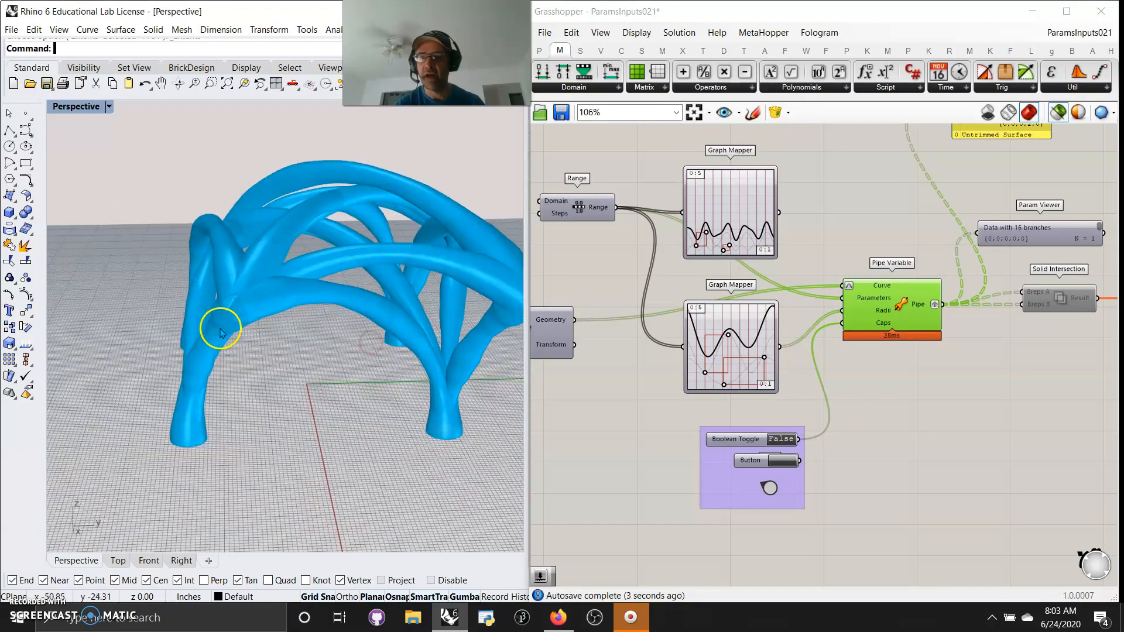
scroll(253, 283, "down", 6)
right_click_drag(438, 330, 408, 343)
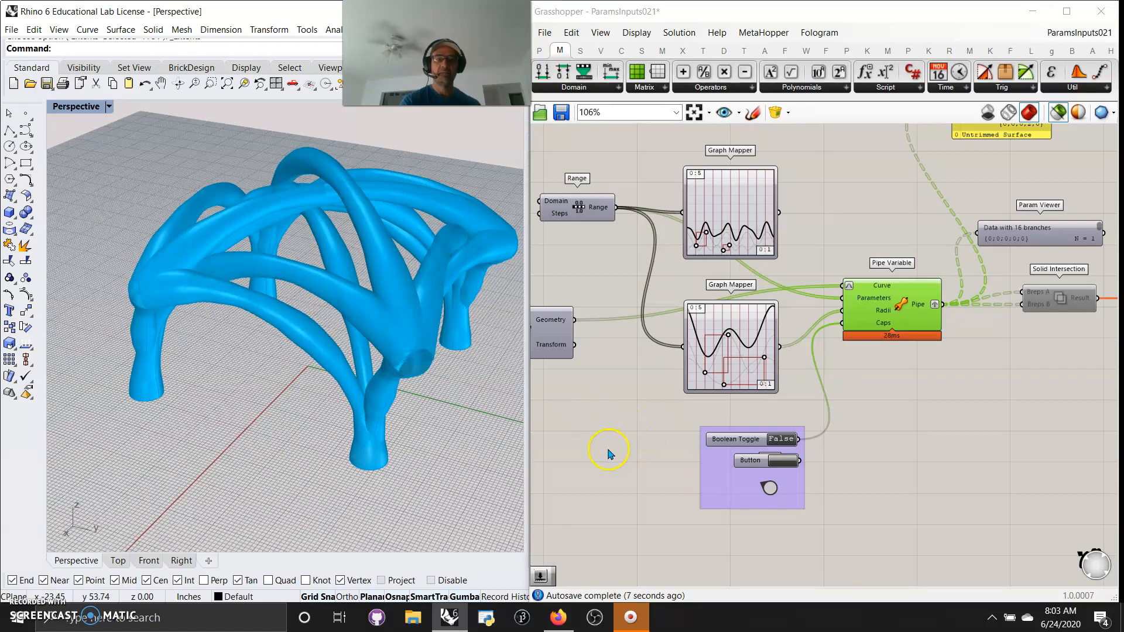
right_click_drag(608, 454, 715, 438)
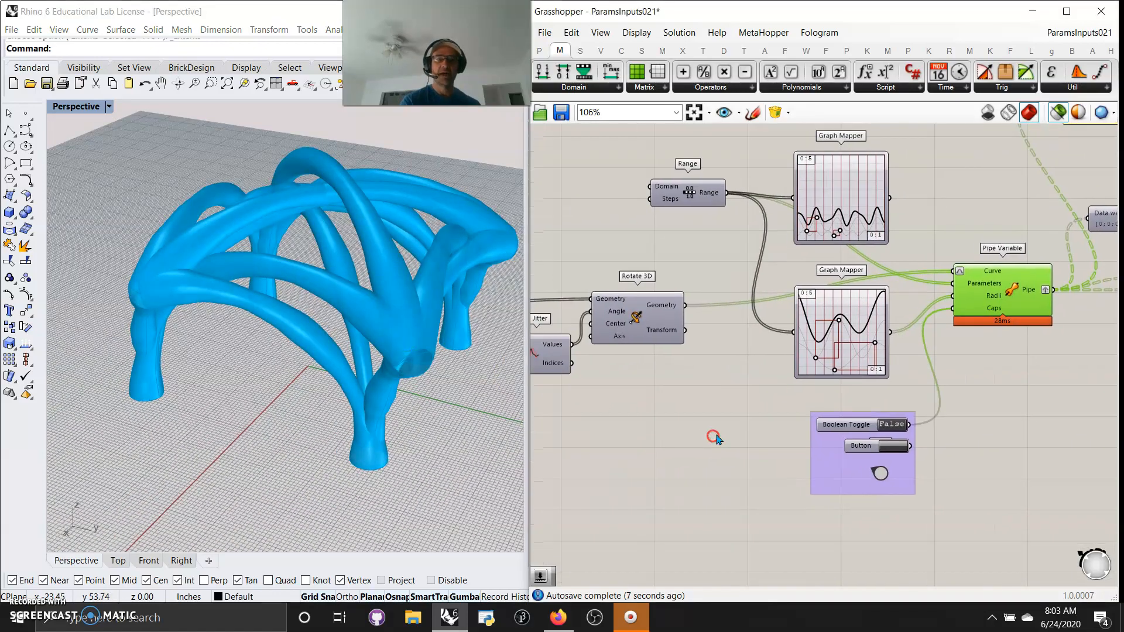
- Set the upper Y limit of the lower Graph Mapper to 10 in its Graph Editor
right_click(819, 313)
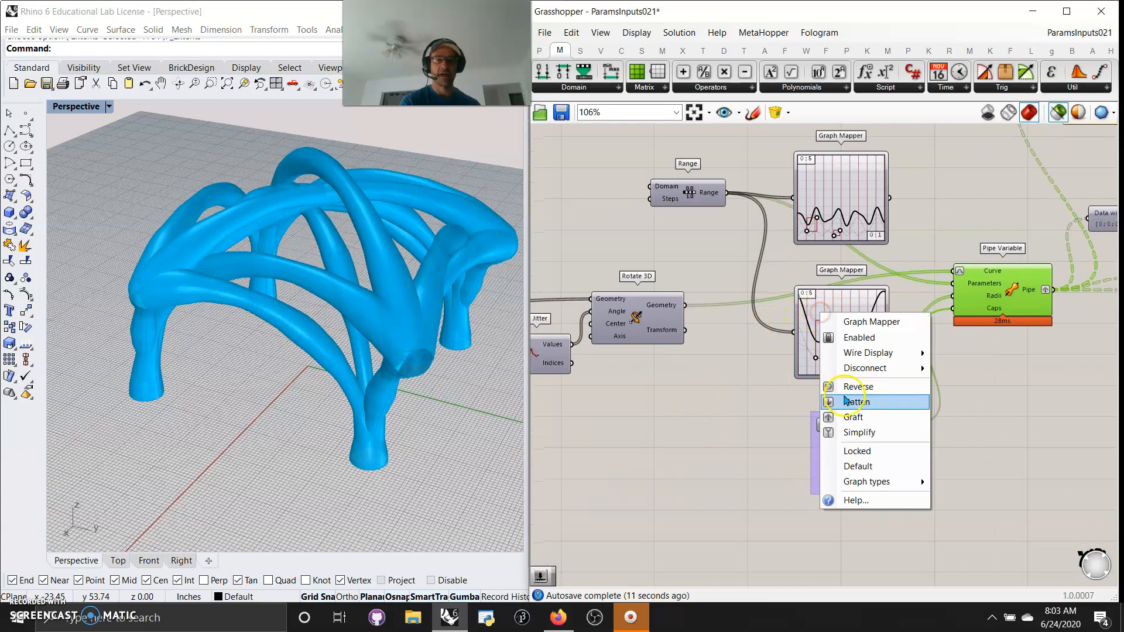
left_click(810, 313)
double_click(821, 315)
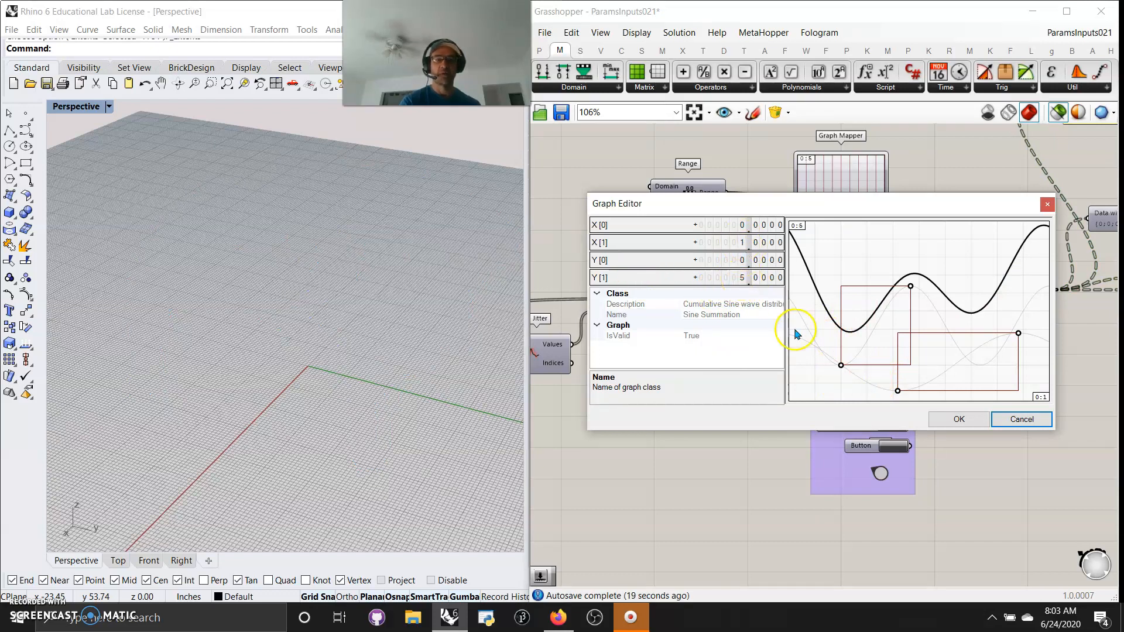
left_click_drag(735, 284, 731, 265)
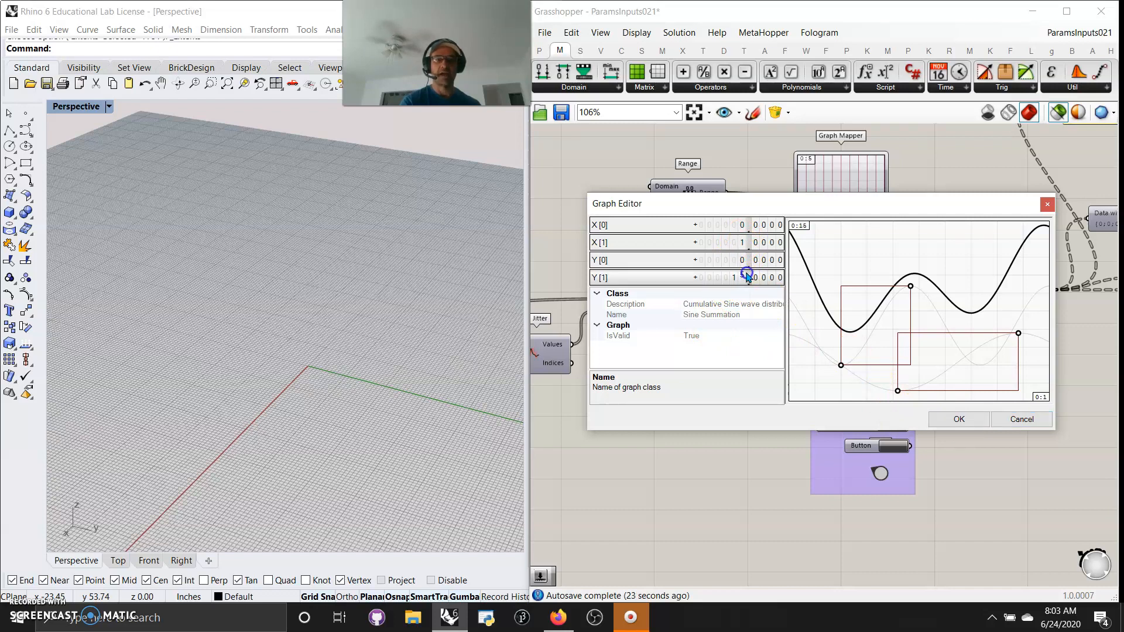
left_click(959, 419)
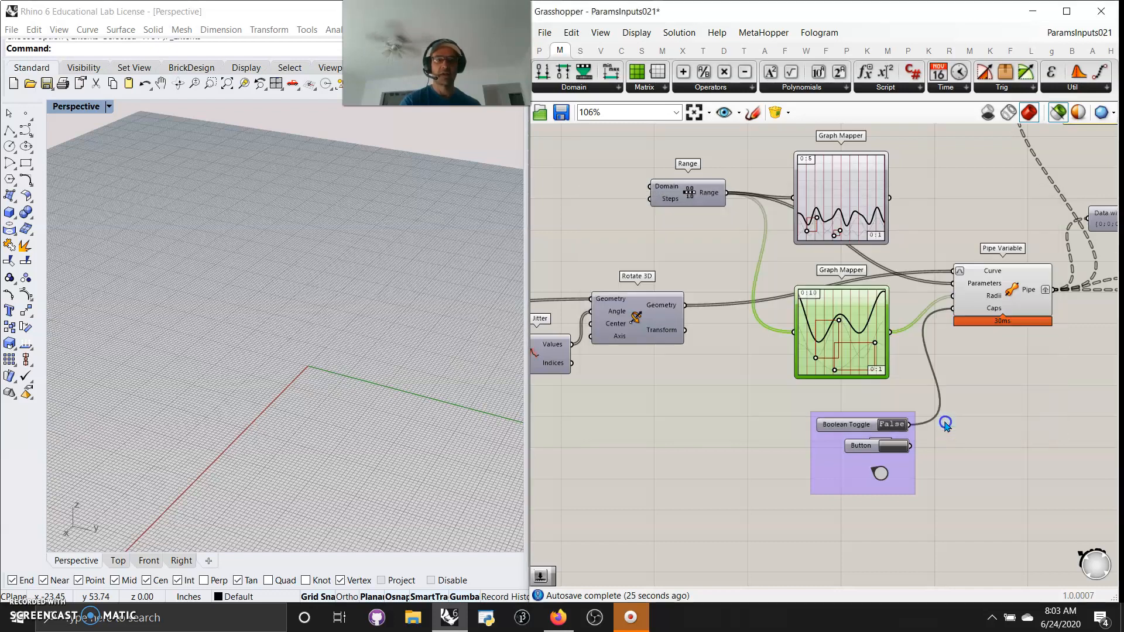
- Turn off the selected-objects-only preview and inspect the Pipe Variable structure with that component selected
left_click(1055, 115)
right_click_drag(384, 371, 367, 306)
left_click(985, 319)
right_click_drag(360, 222, 335, 257)
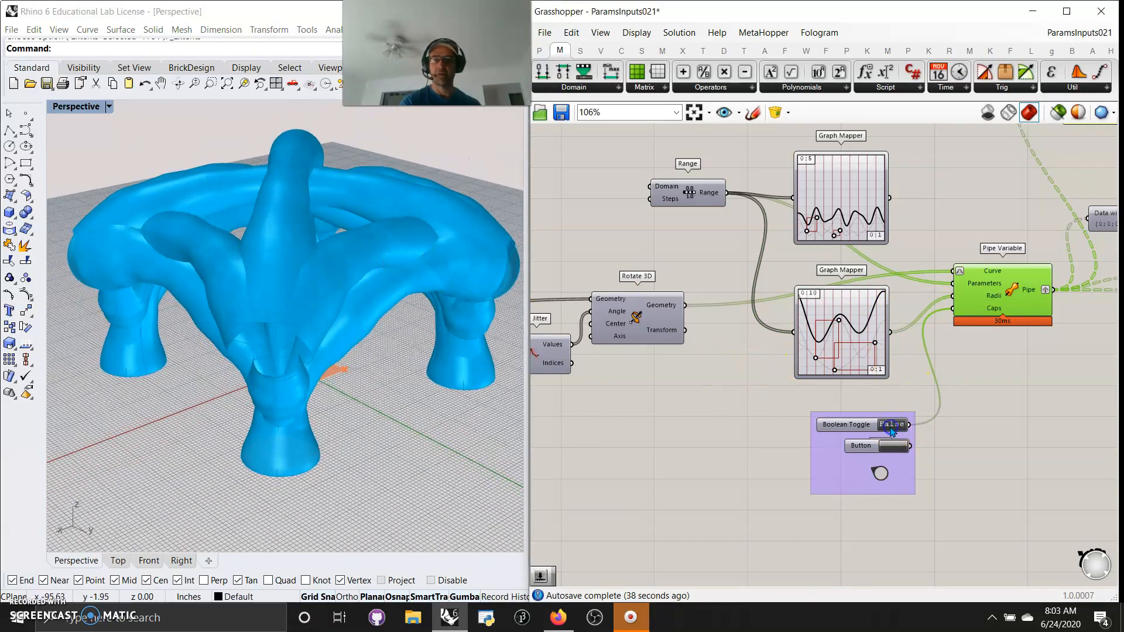
- Switch the Boolean Toggle feeding the Caps to True and inspect the pipe structure's underside and legs
right_click_drag(349, 396, 353, 353)
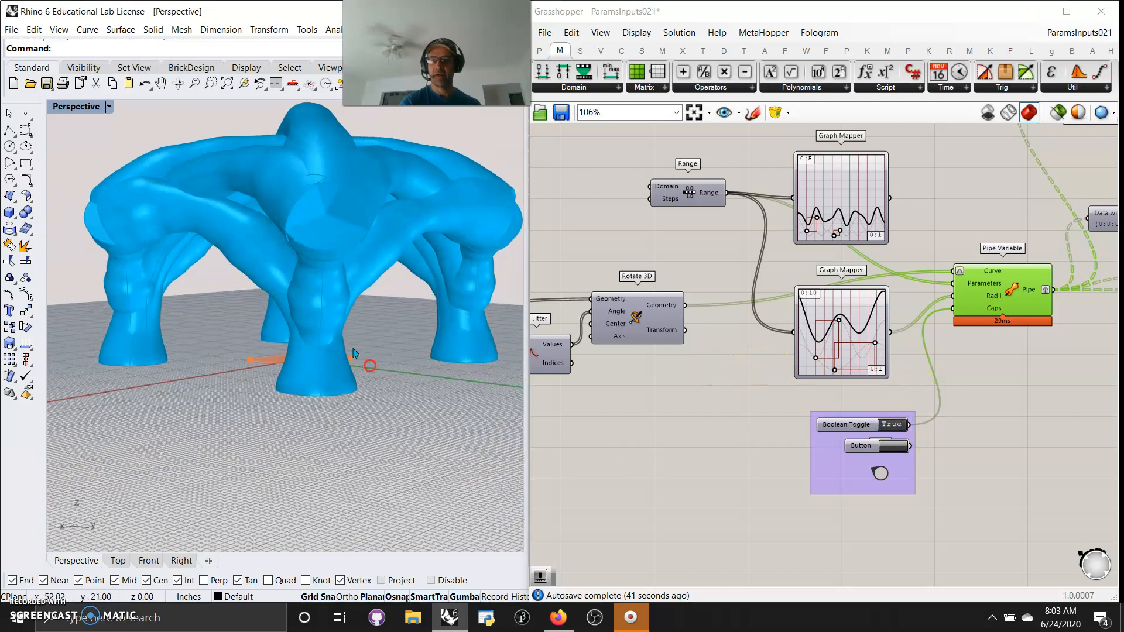
right_click_drag(325, 196, 326, 278)
right_click_drag(443, 291, 320, 321)
scroll(312, 334, "down", 6)
- Set the MD Slider point to about 0.53 ; 0.57 and view the structure from another side
scroll(765, 464, "down", 6)
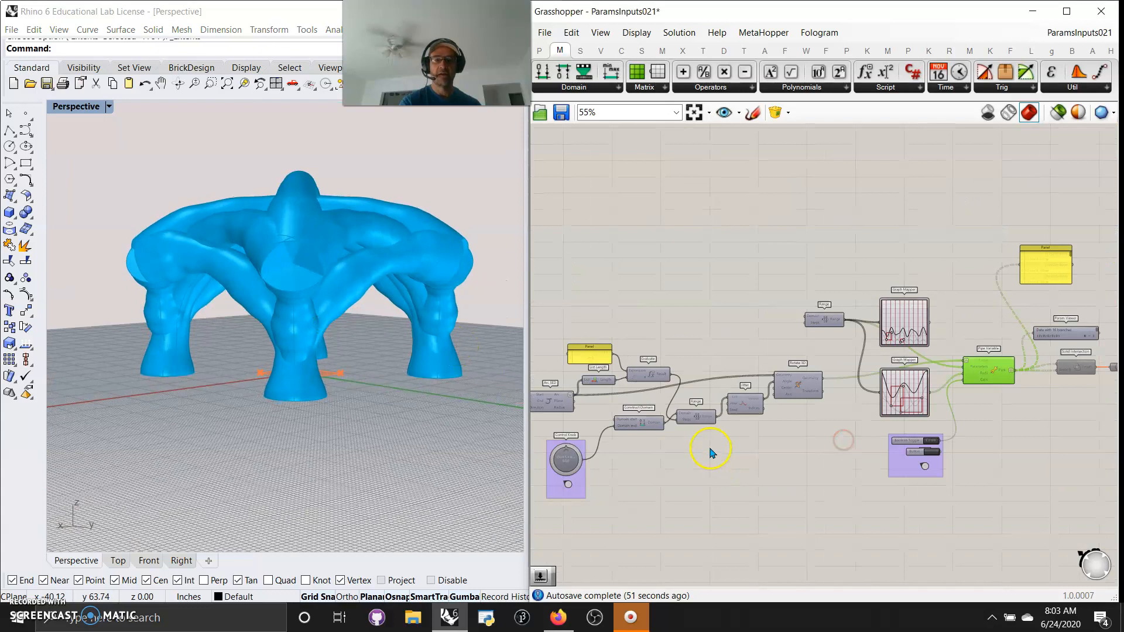
right_click_drag(709, 451, 880, 417)
scroll(655, 456, "up", 6)
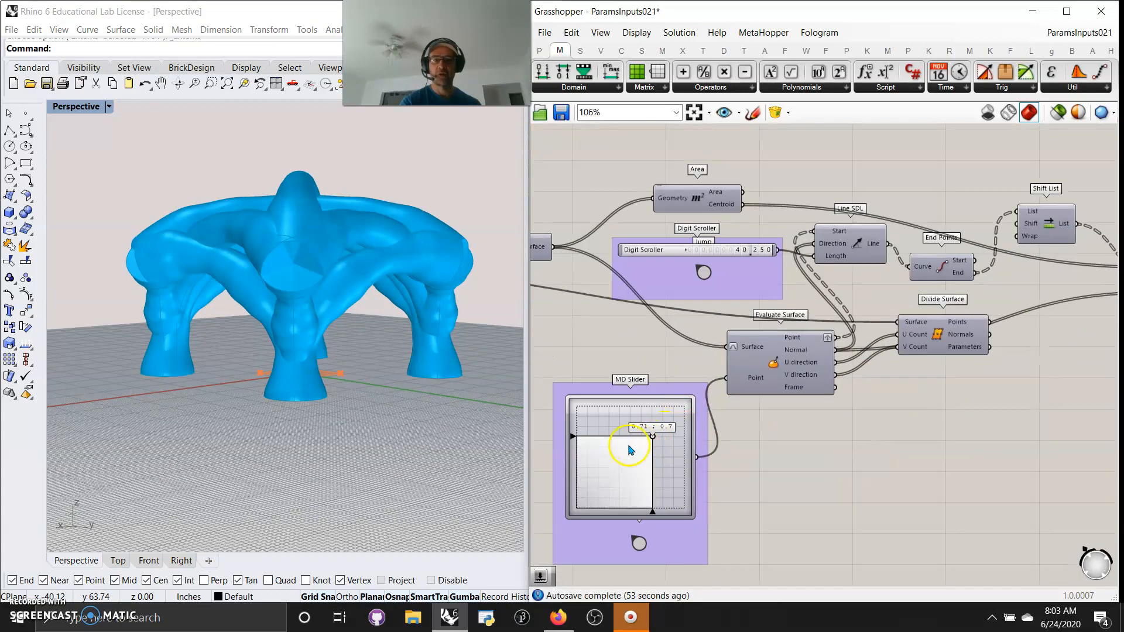
left_click_drag(653, 439, 633, 451)
right_click_drag(351, 296, 195, 327)
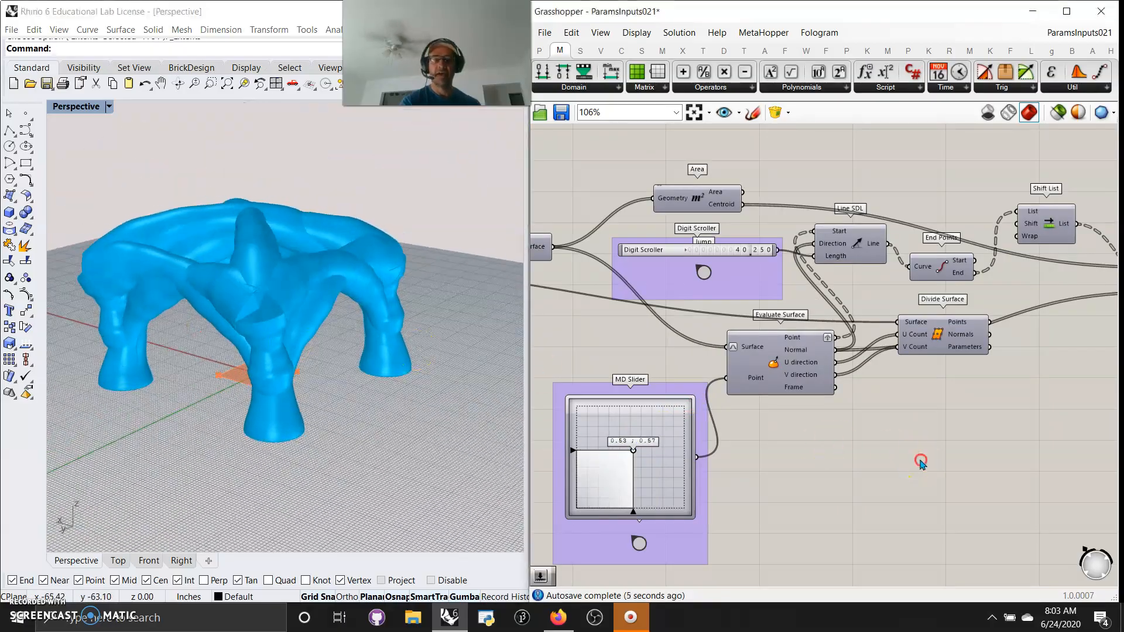
- Examine the Solid Intersection and Geometry components at the end of the definition, selecting both of them
right_click_drag(919, 459, 697, 457)
scroll(852, 458, "down", 3)
right_click_drag(899, 460, 567, 436)
right_click_drag(1040, 451, 629, 496)
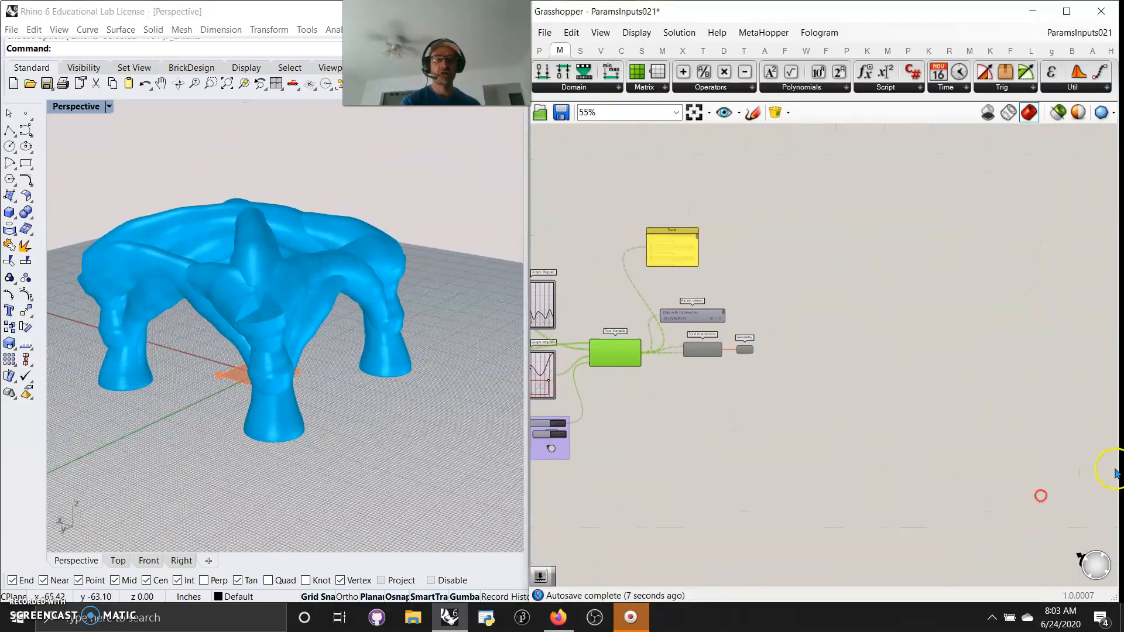
scroll(673, 367, "up", 5)
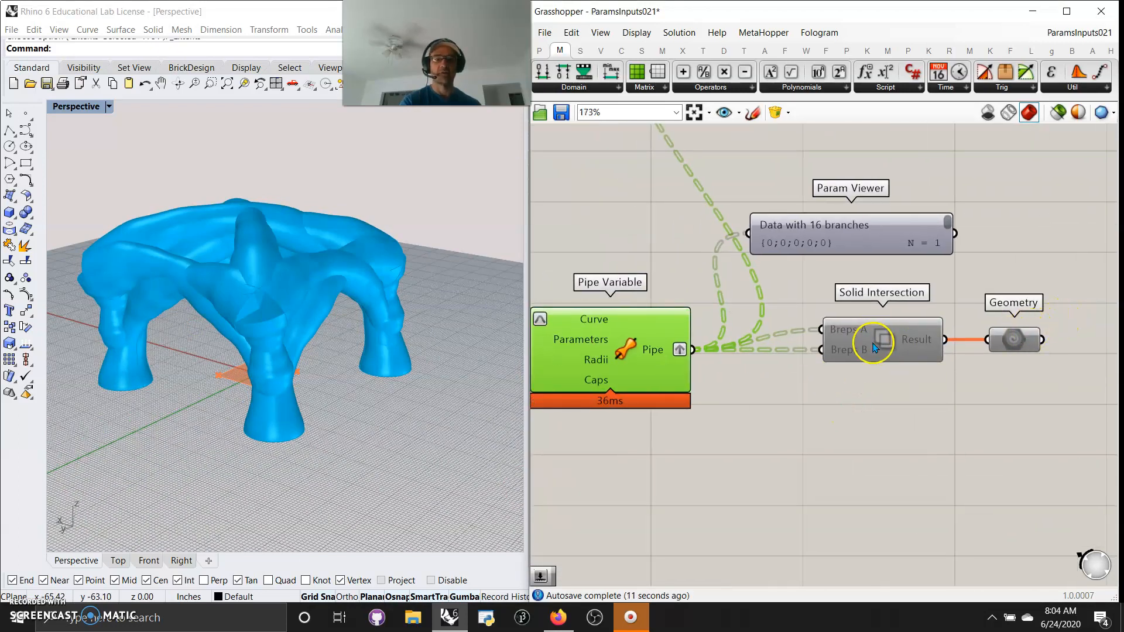
left_click_drag(1033, 409, 890, 345)
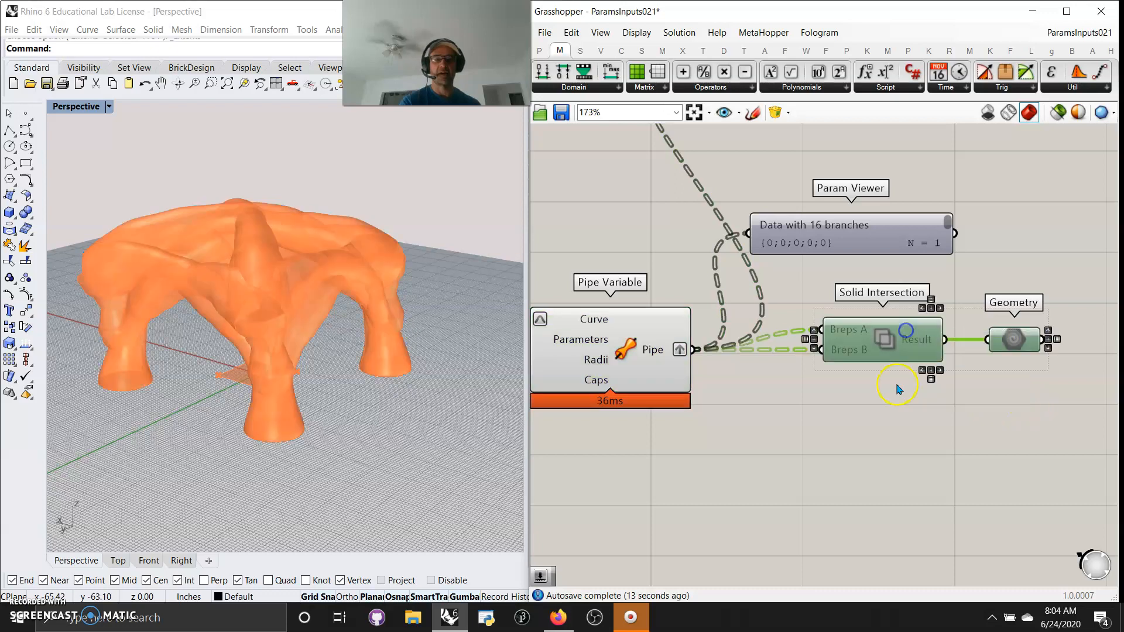
right_click(856, 431)
left_click(803, 455)
- Set the Value List driving the Divide Domain² counts to Three and inspect the pipe structure
right_click_drag(721, 455, 863, 456)
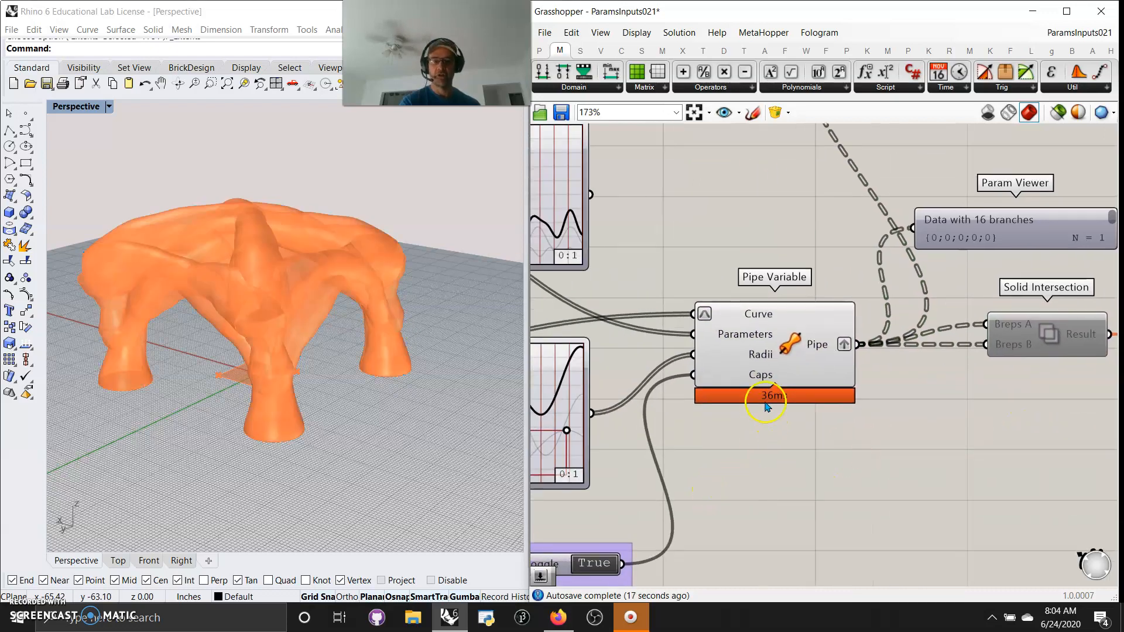
right_click_drag(742, 468, 905, 446)
scroll(637, 490, "down", 3)
right_click_drag(603, 471, 950, 396)
right_click_drag(708, 467, 955, 426)
right_click_drag(565, 474, 907, 440)
mouse_move(788, 440)
right_mouse_down()
mouse_move(742, 441)
mouse_move(992, 405)
right_mouse_up()
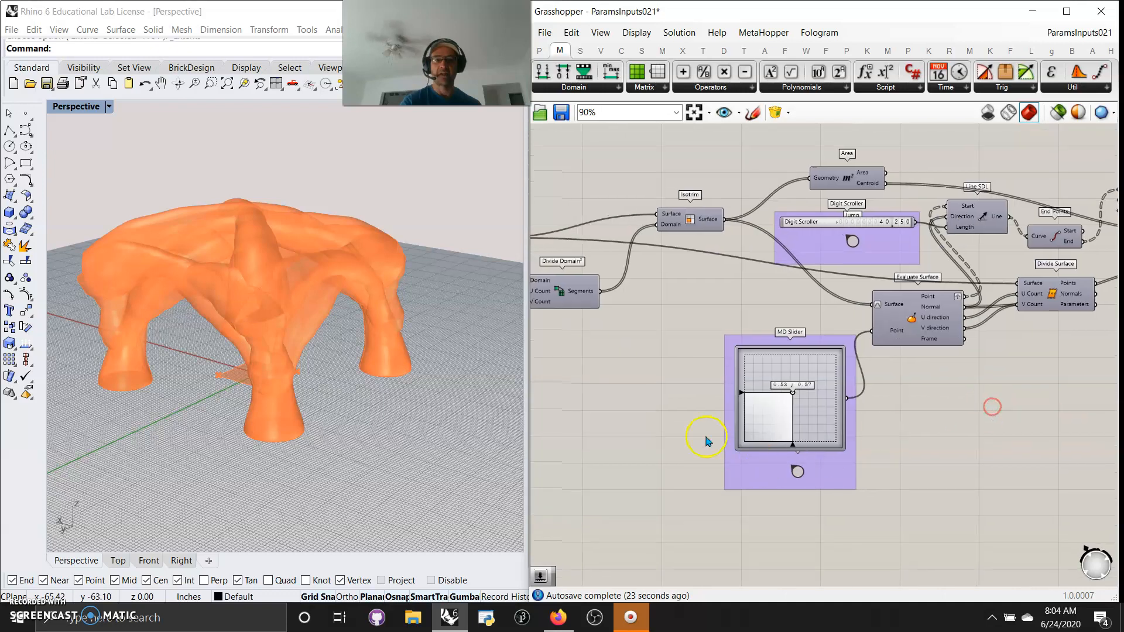
right_click_drag(633, 391, 848, 401)
right_click_drag(691, 409, 731, 438)
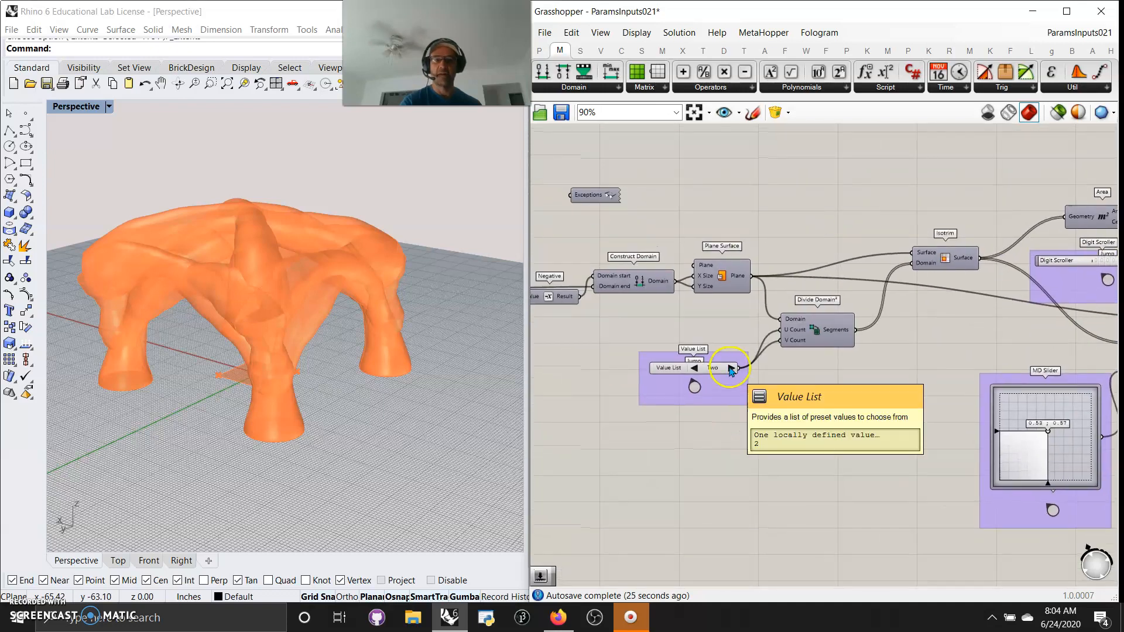
right_click_drag(307, 356, 412, 372)
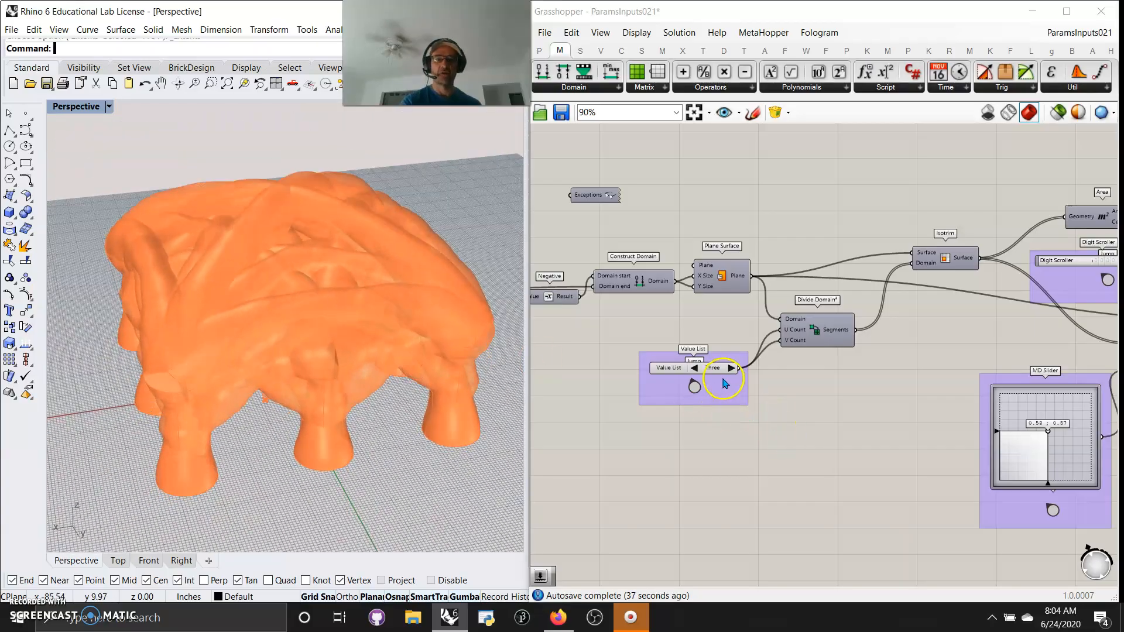
- Set the MD Slider point to about 0.27 ; 0.47 and view the pipe structure from another side
right_click_drag(876, 483, 743, 439)
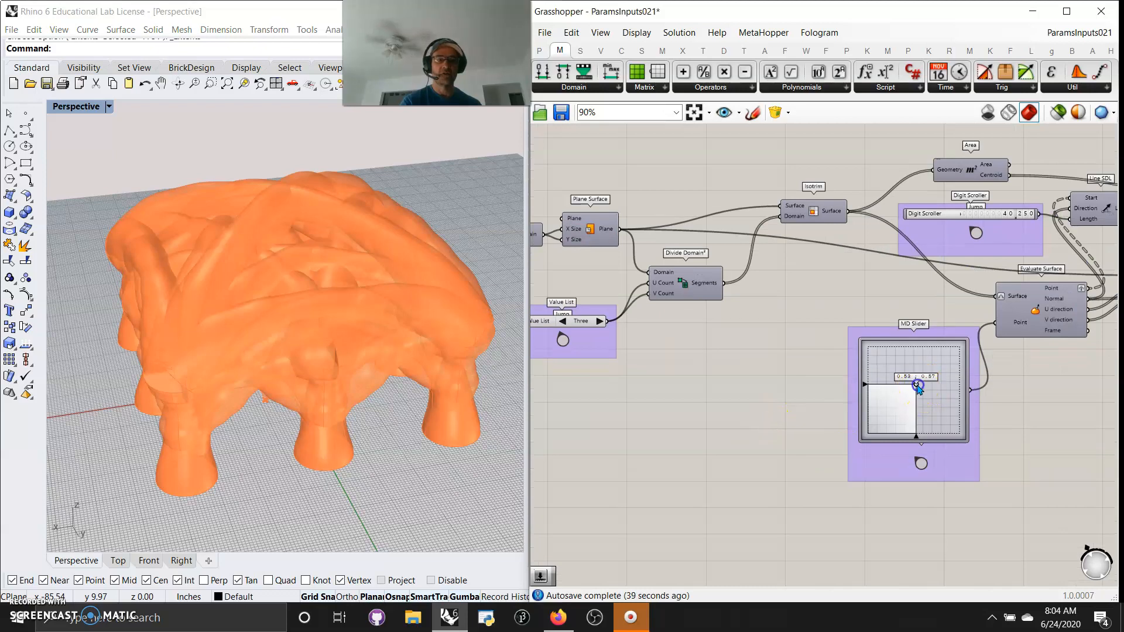
left_click_drag(884, 436, 899, 390)
left_click(402, 365)
right_click_drag(390, 379, 513, 356)
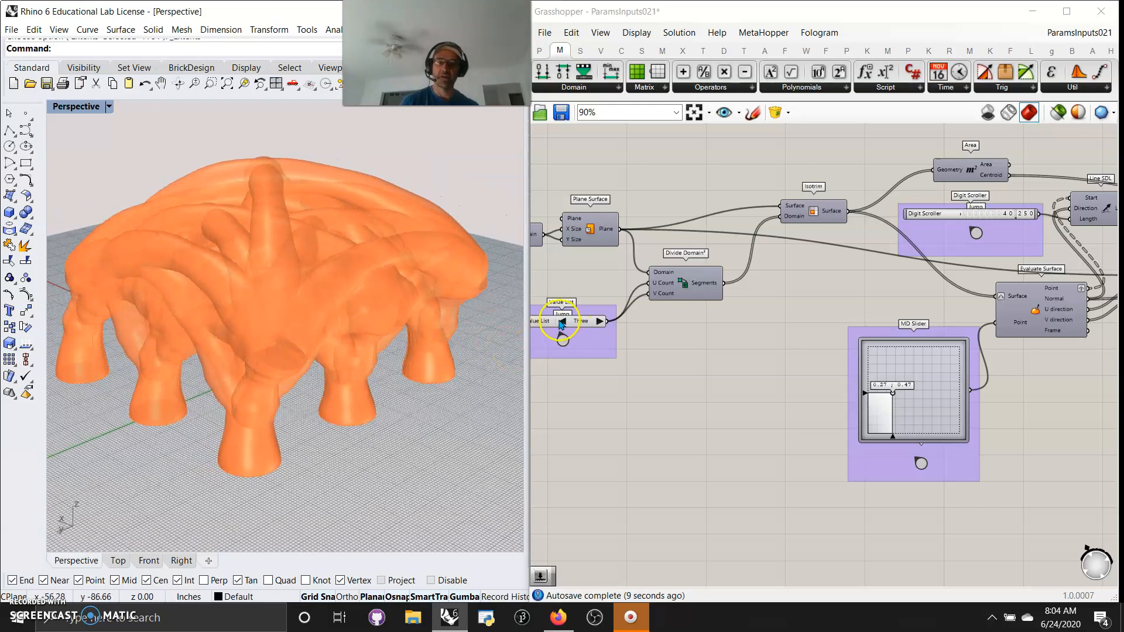
- Set the Value List driving the Divide Domain² counts to Four and view the whole structure
left_click(561, 322)
right_click_drag(333, 326, 351, 375)
right_click_drag(790, 396, 851, 349)
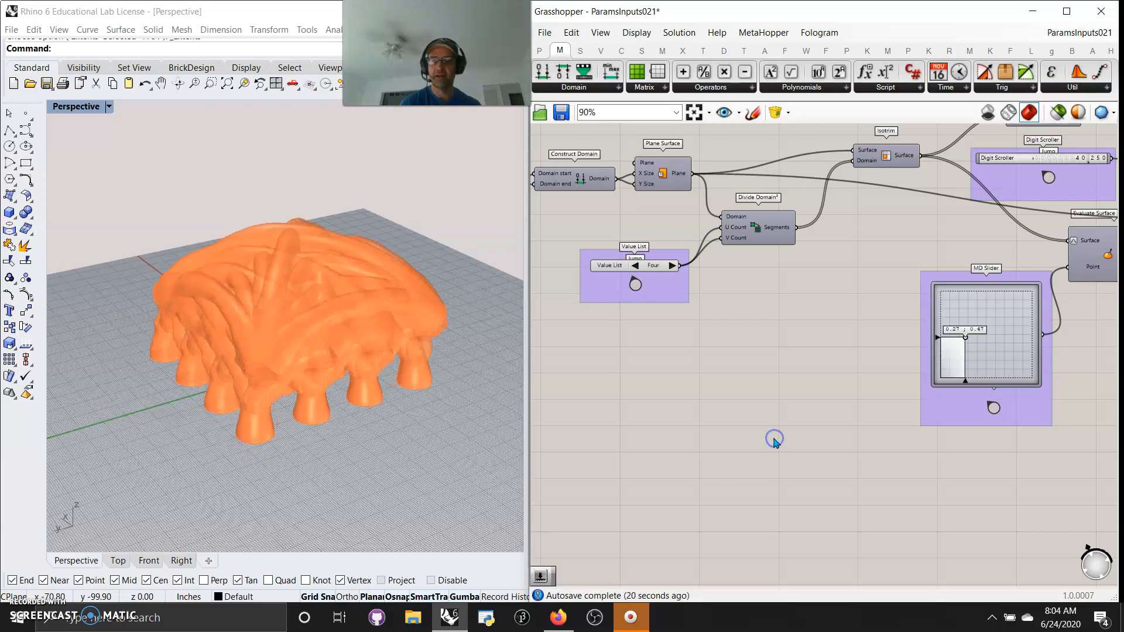
- Disconnect the 0 to 10 Graph Mapper from the Pipe Variable Radii, keeping the 0 to 5 one connected, and inspect the thinner pipes
scroll(774, 440, "down", 5)
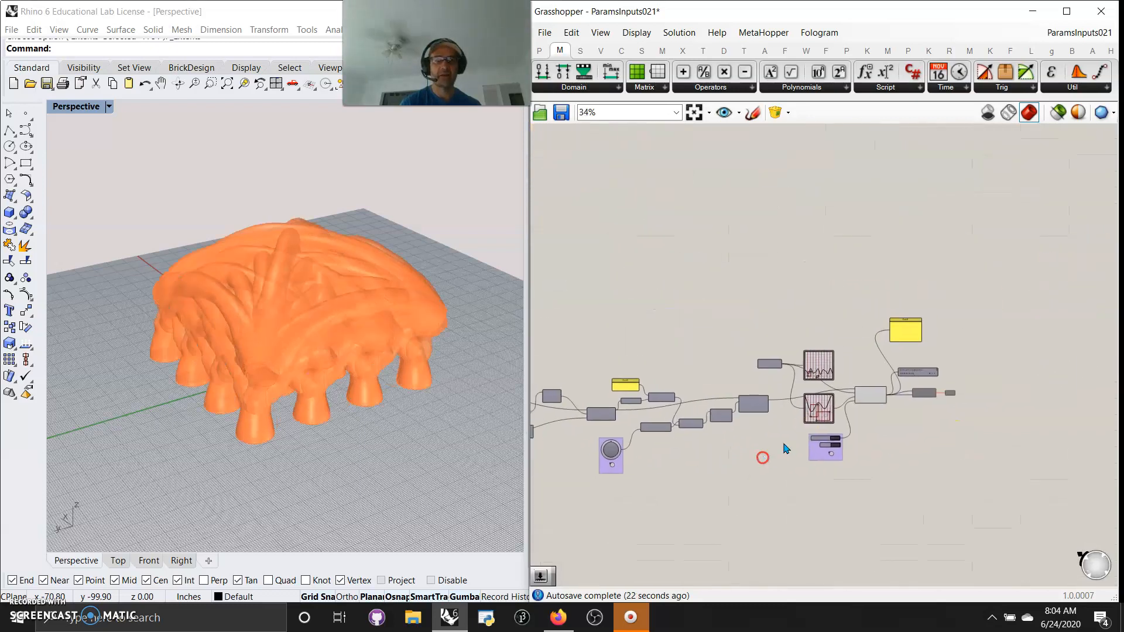
scroll(843, 351, "up", 6)
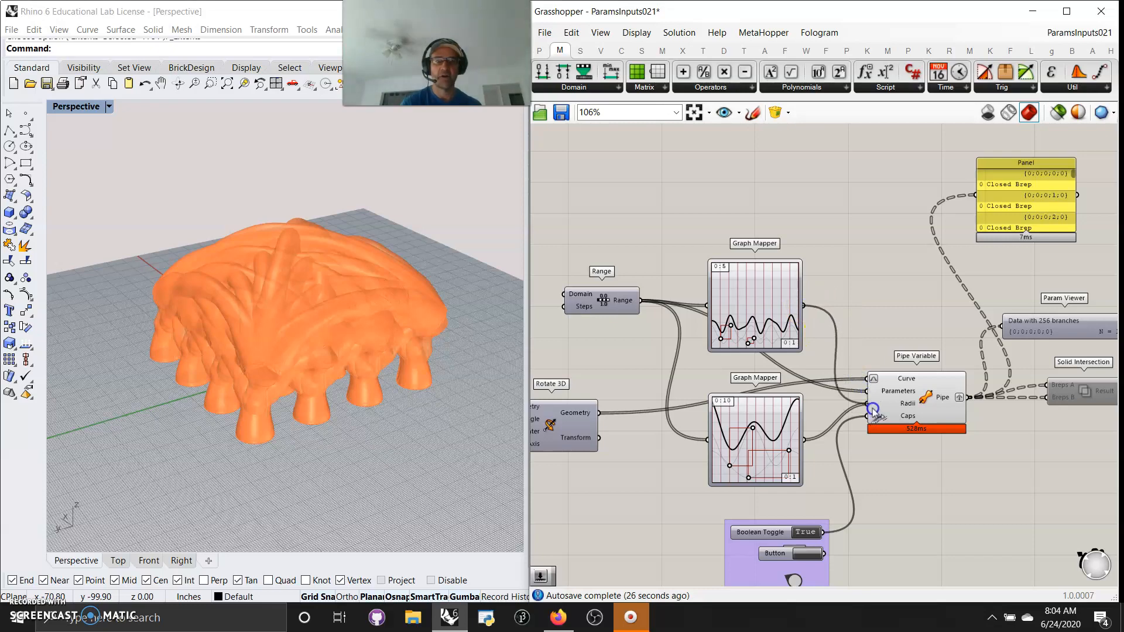
right_click_drag(405, 373, 273, 329)
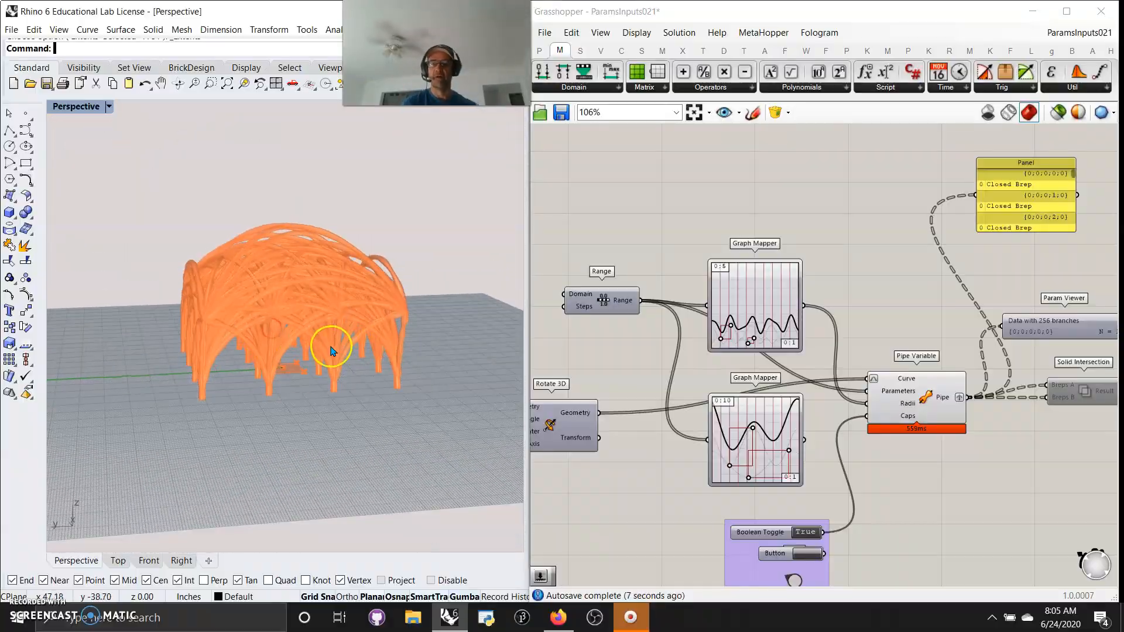
right_click_drag(330, 351, 333, 366)
- Select the Pipe Variable component to highlight its pipes and examine the structure's legs and arches up close
right_click_drag(1045, 514, 851, 463)
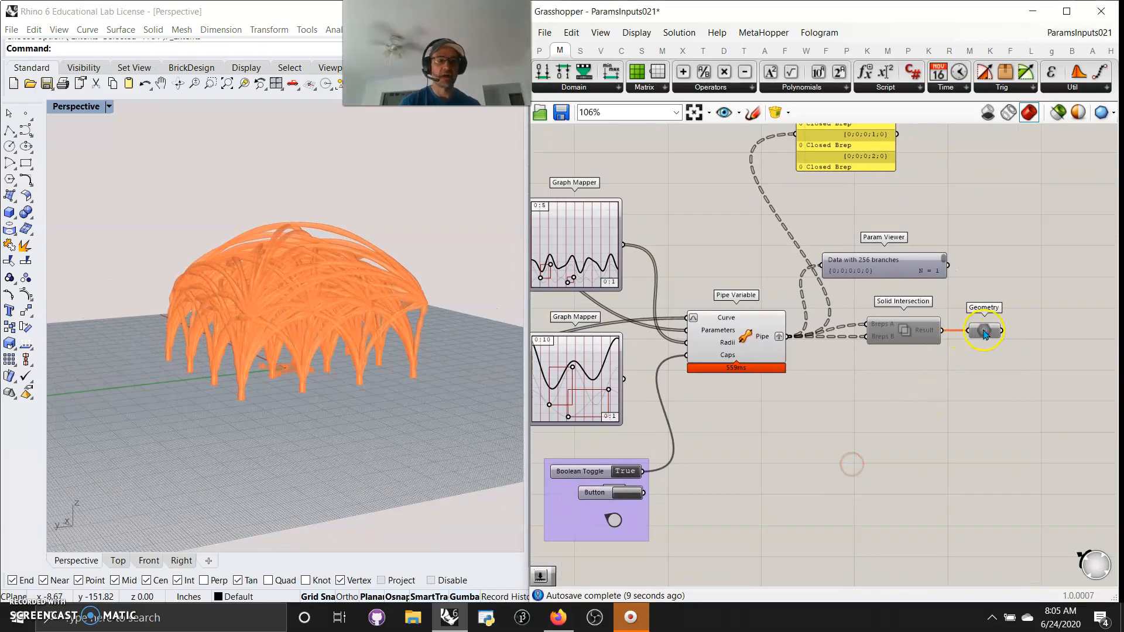
left_click(753, 344)
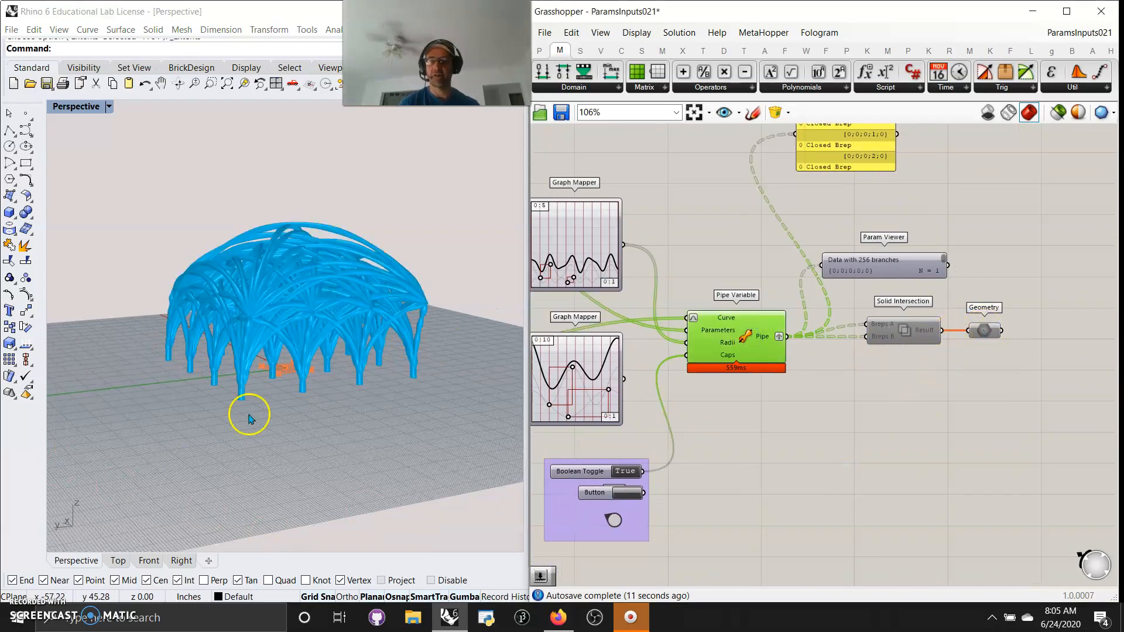
scroll(299, 317, "up", 5)
right_click_drag(308, 331, 304, 375)
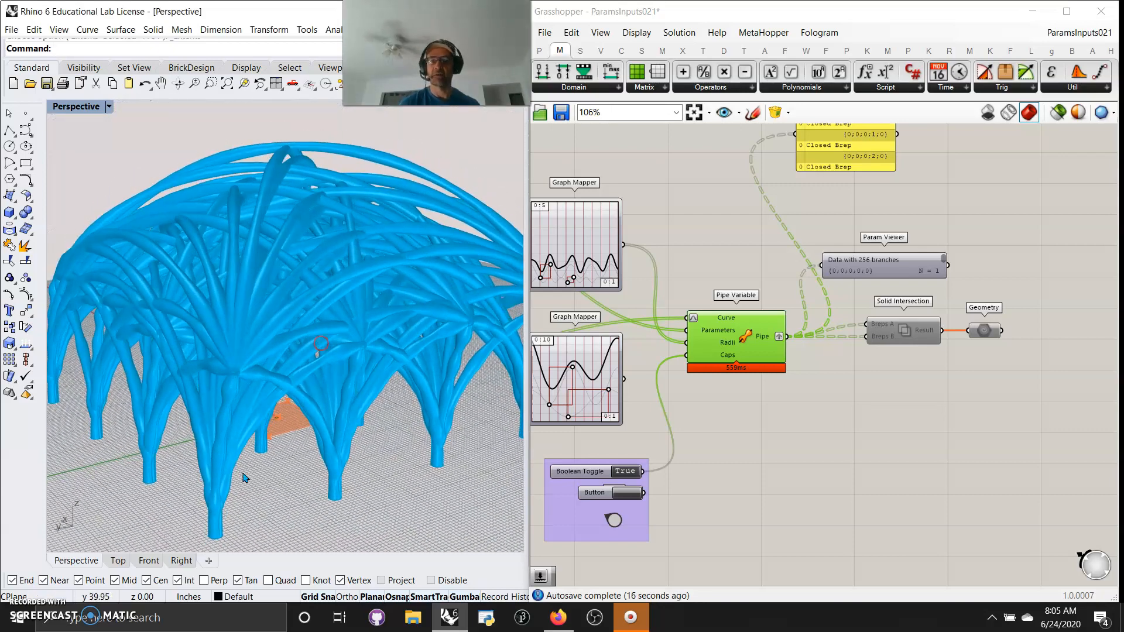